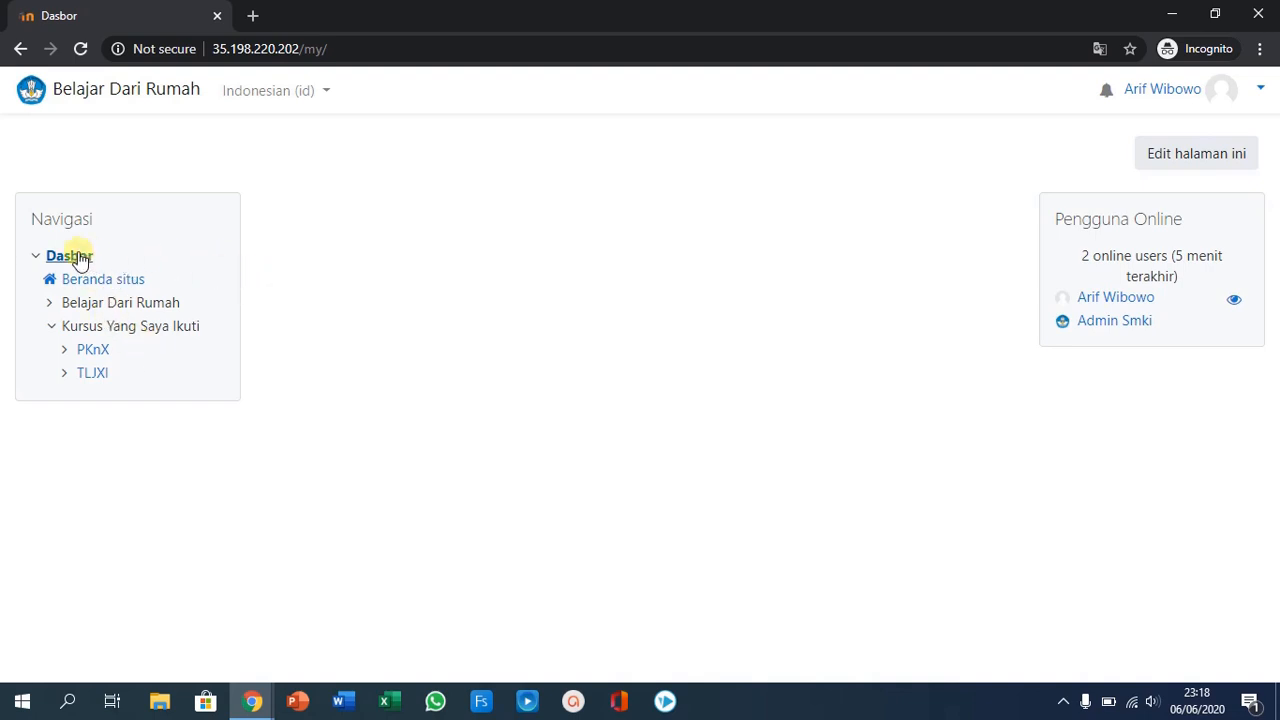
# - Go to the site home (Beranda situs) and open the TLJXI course from the enrolled courses
pyautogui.click(93, 281)
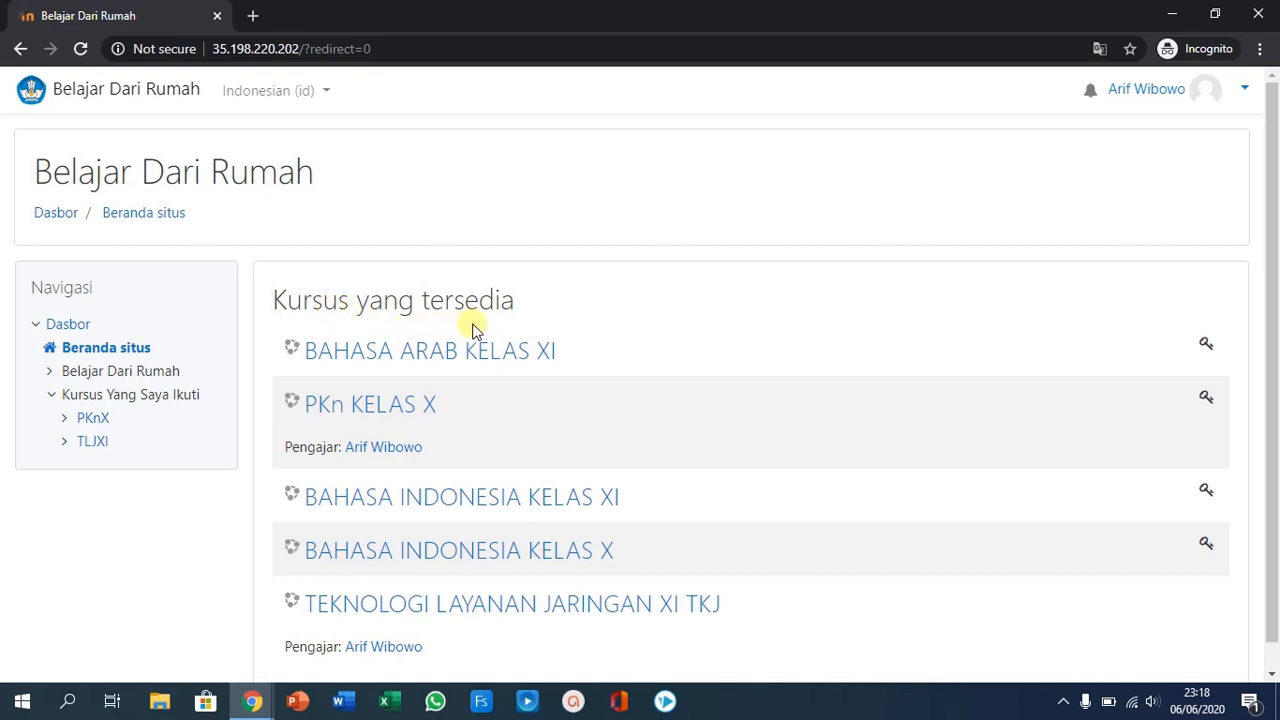
pyautogui.scroll(-1, 597, 349)
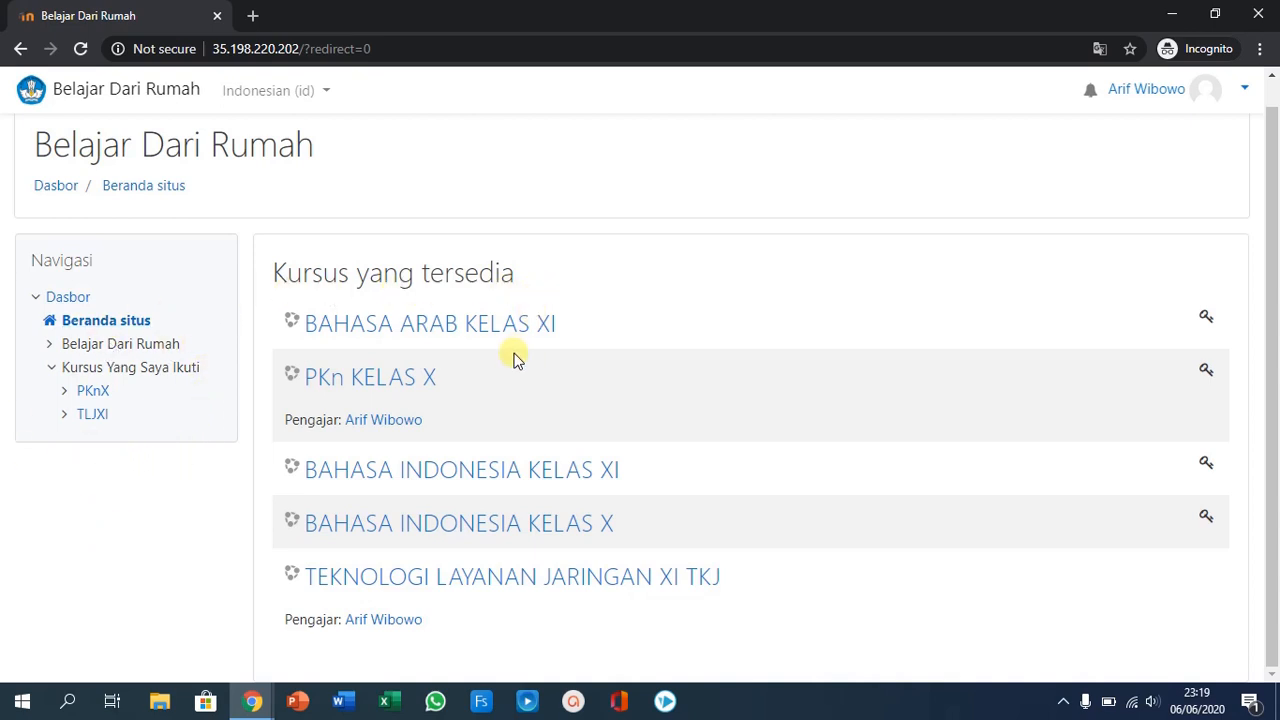
pyautogui.click(66, 418)
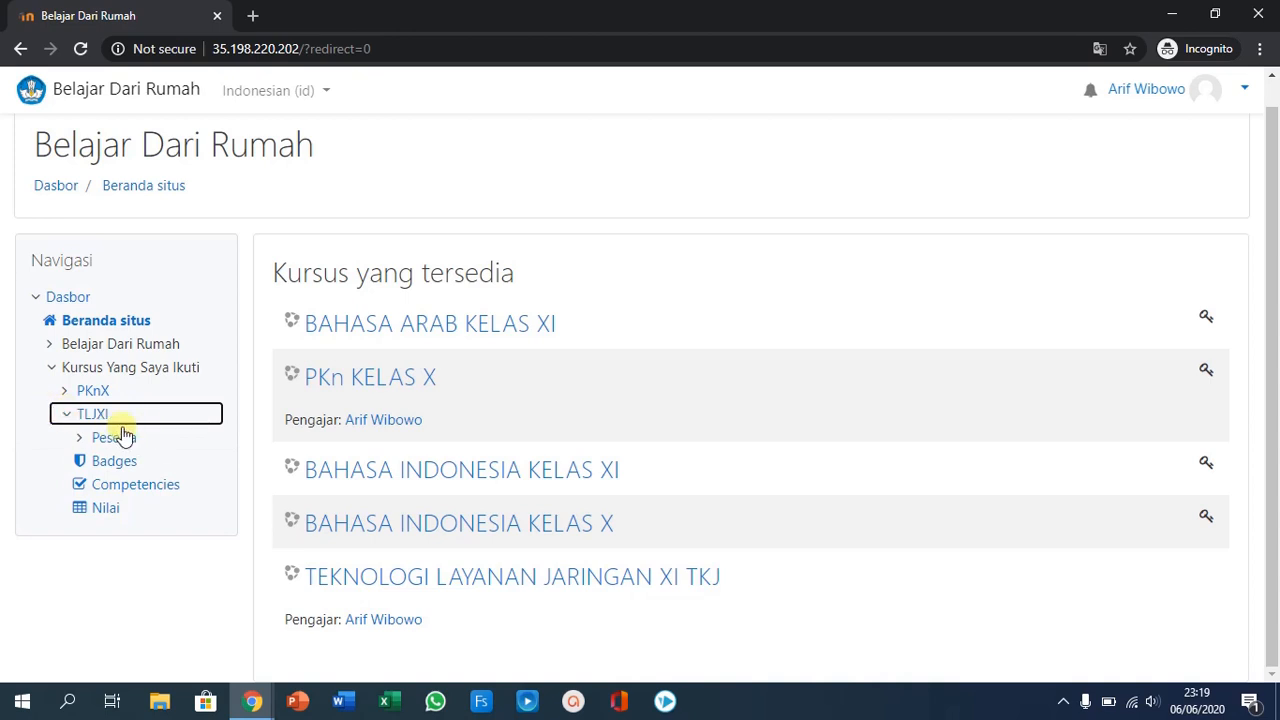
pyautogui.click(92, 418)
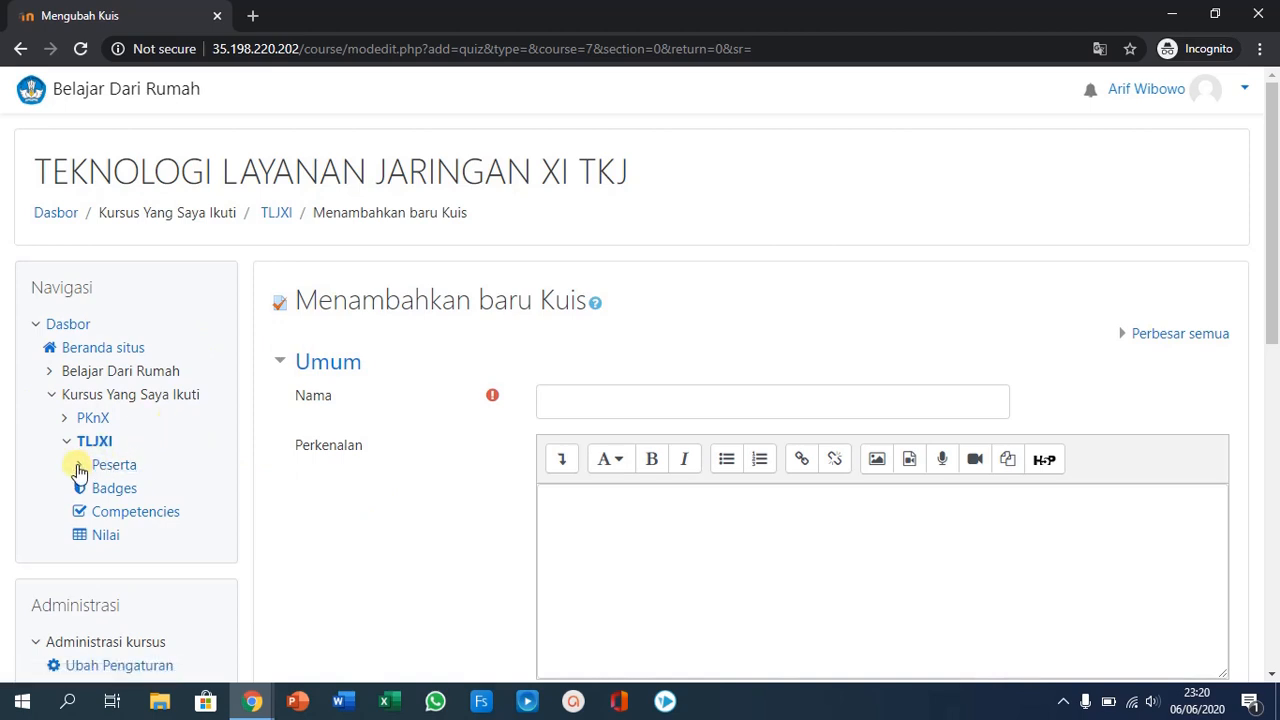
# - Open the edit settings page (Ubah Pengaturan) of the TLJXI course
pyautogui.scroll(-1, 80, 472)
pyautogui.scroll(-2, 80, 472)
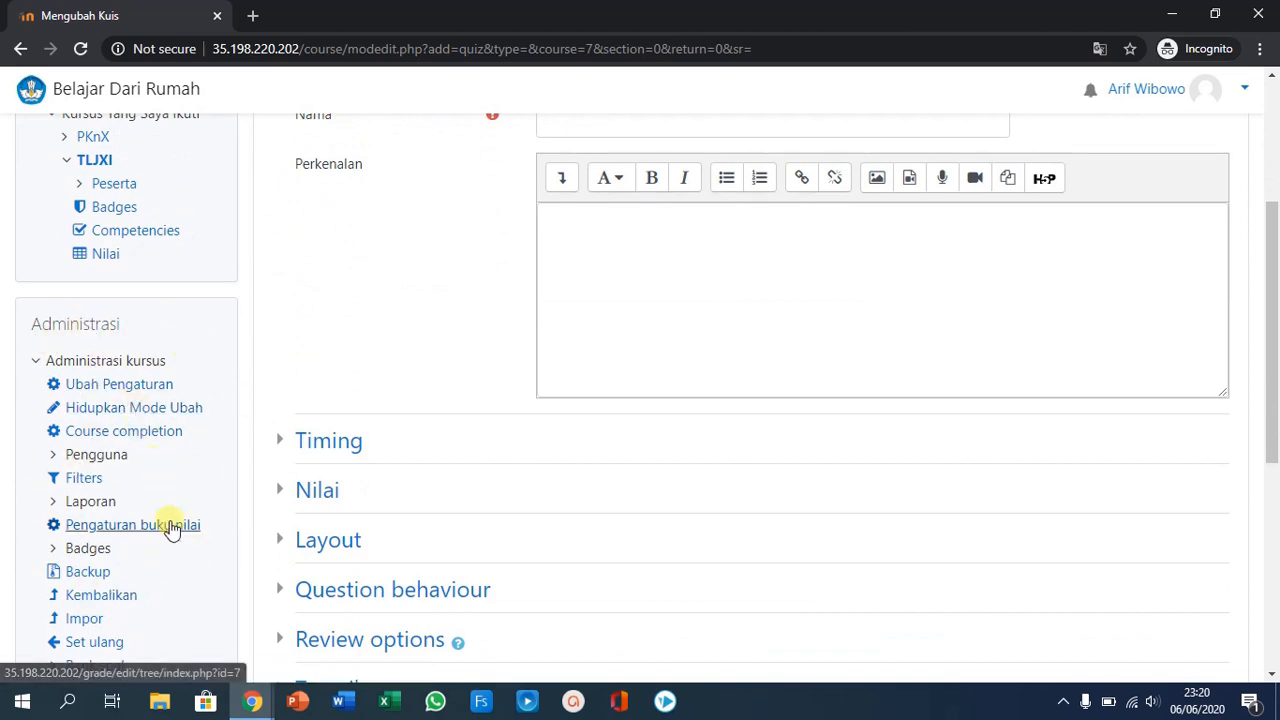
pyautogui.scroll(-1, 168, 535)
pyautogui.scroll(2, 157, 530)
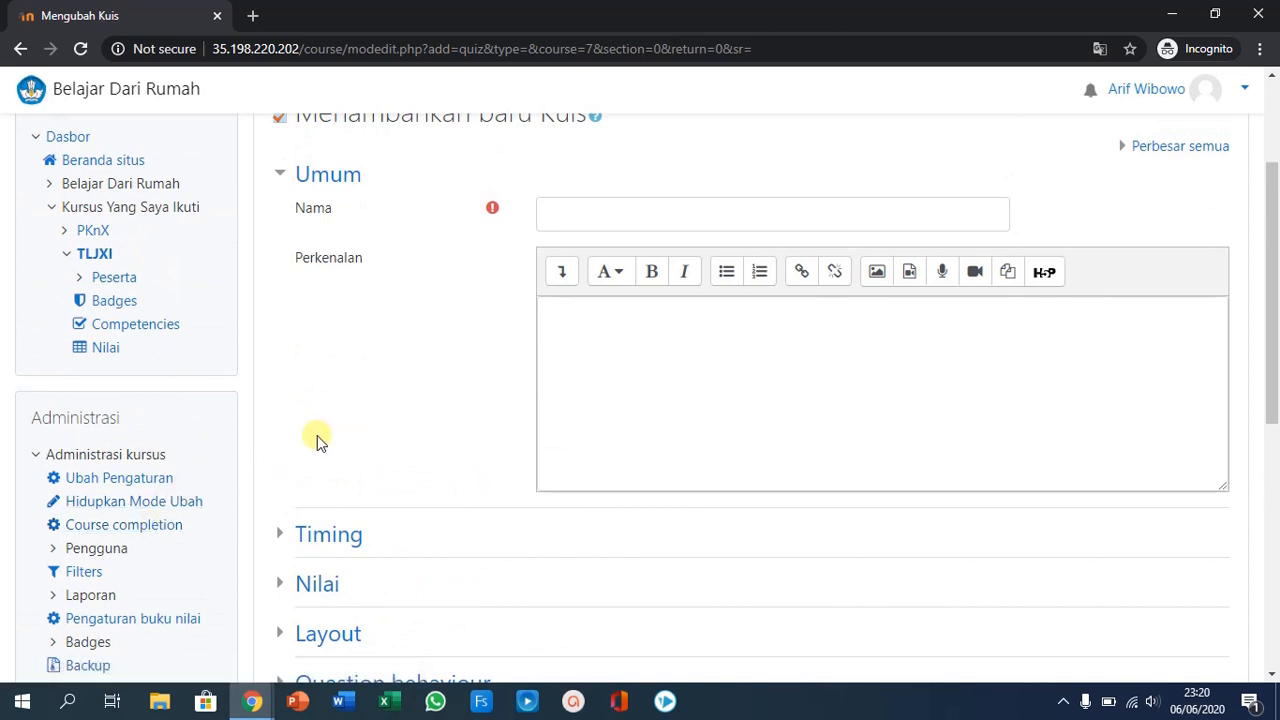
pyautogui.scroll(-1, 174, 438)
pyautogui.scroll(-1, 171, 443)
pyautogui.scroll(2, 169, 446)
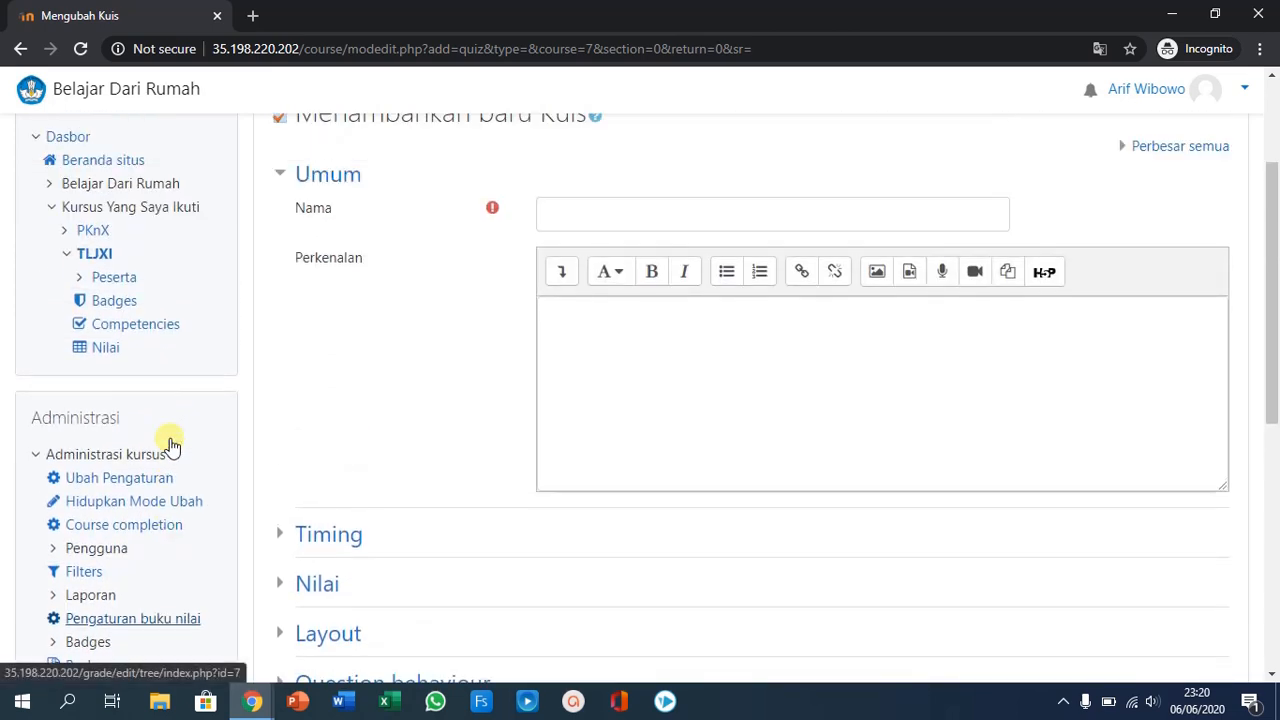
pyautogui.scroll(-2, 160, 390)
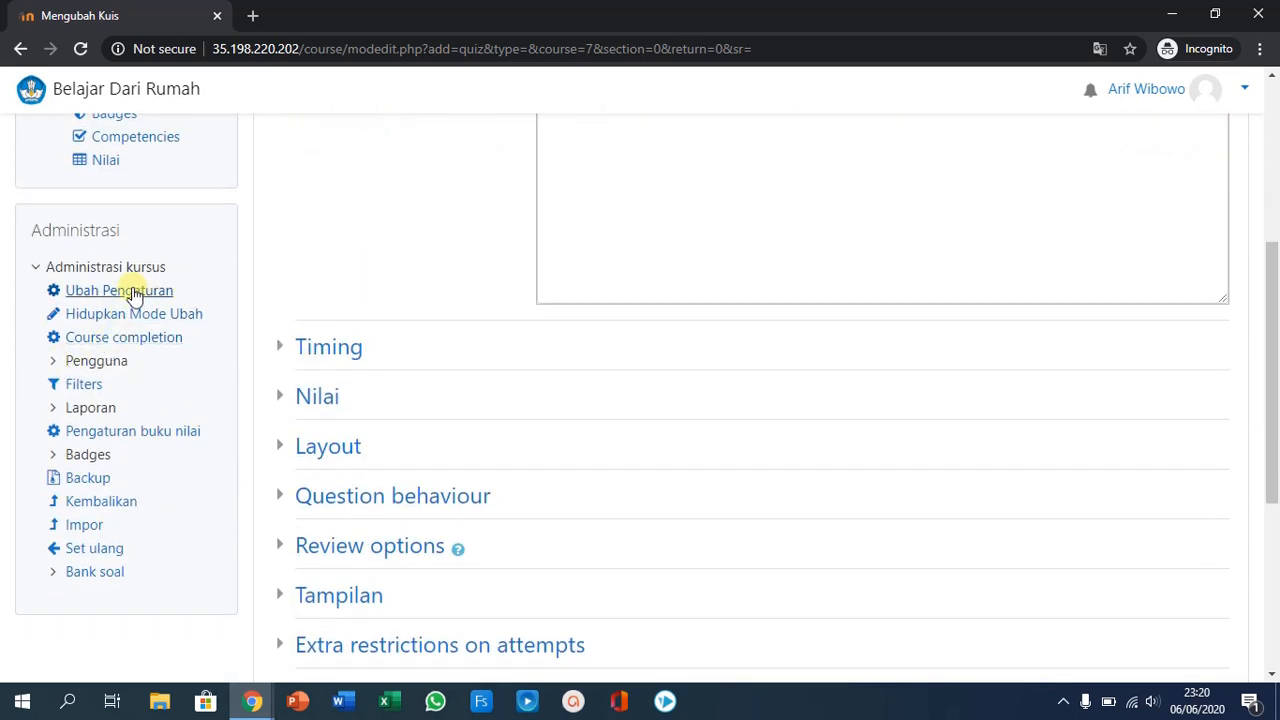
pyautogui.click(90, 296)
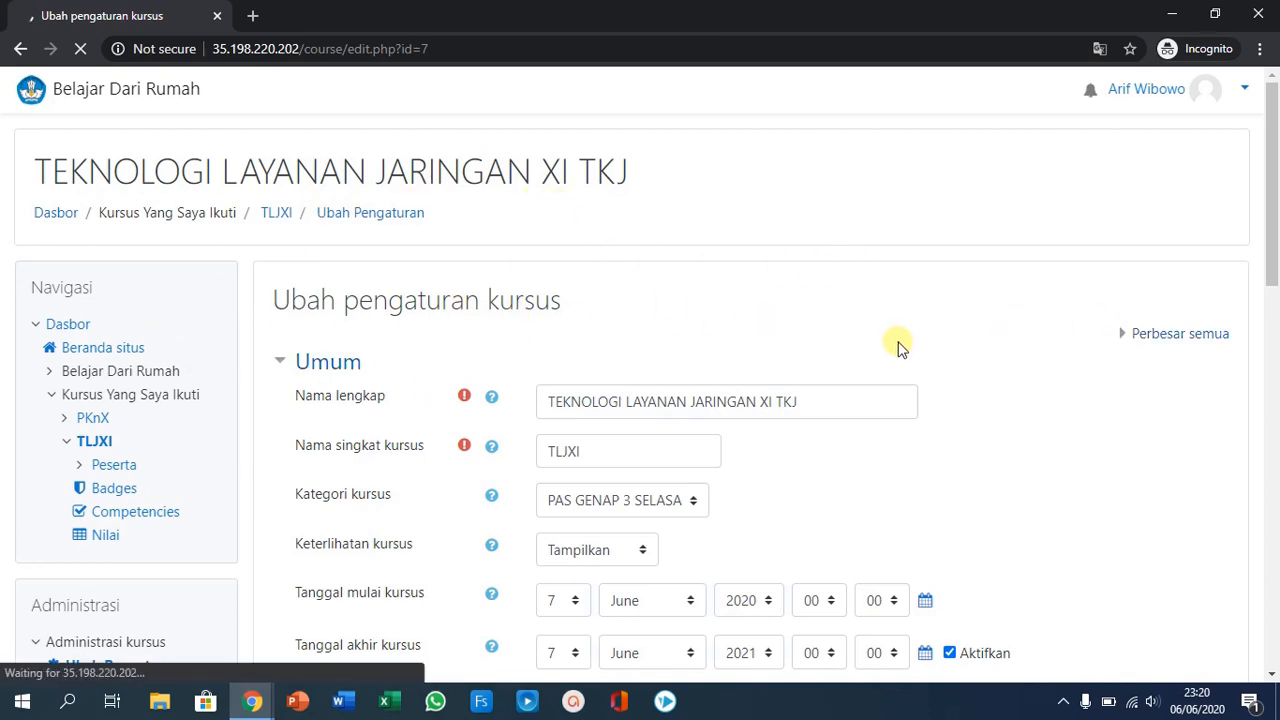
# - Review the course's general and description settings, and look through the available options for the course format
pyautogui.scroll(-2, 860, 330)
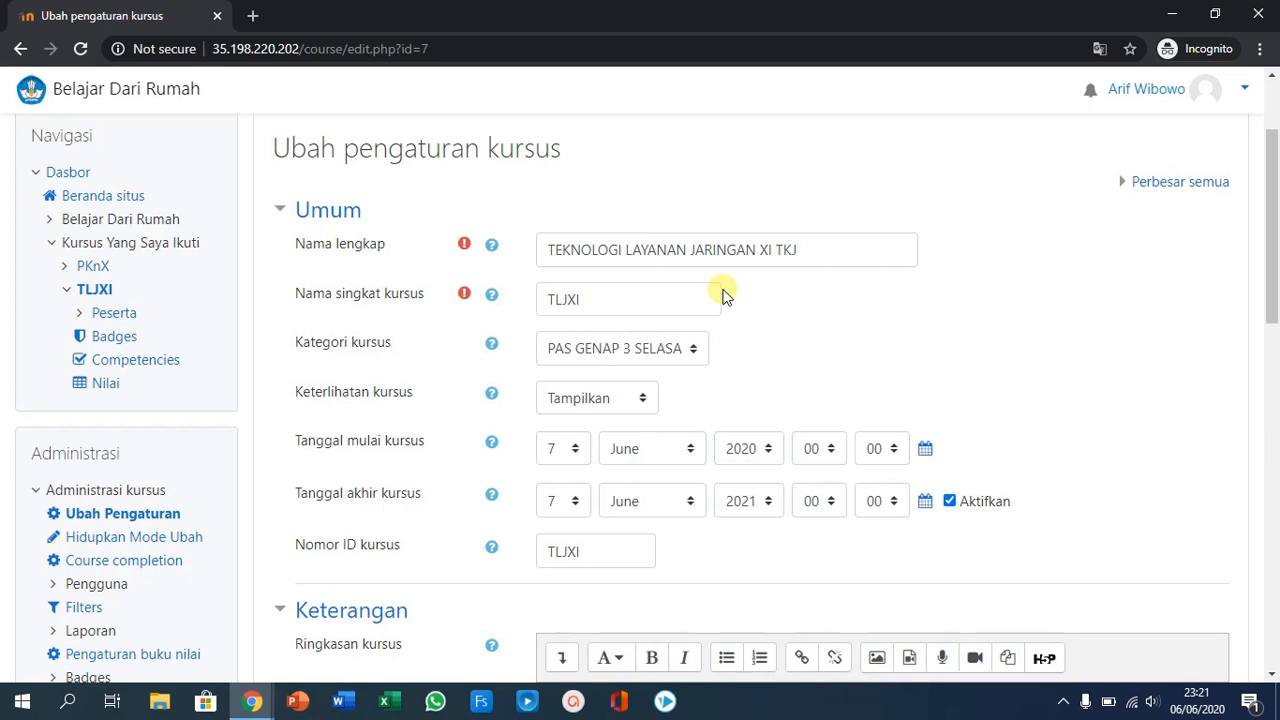
pyautogui.scroll(-1, 718, 287)
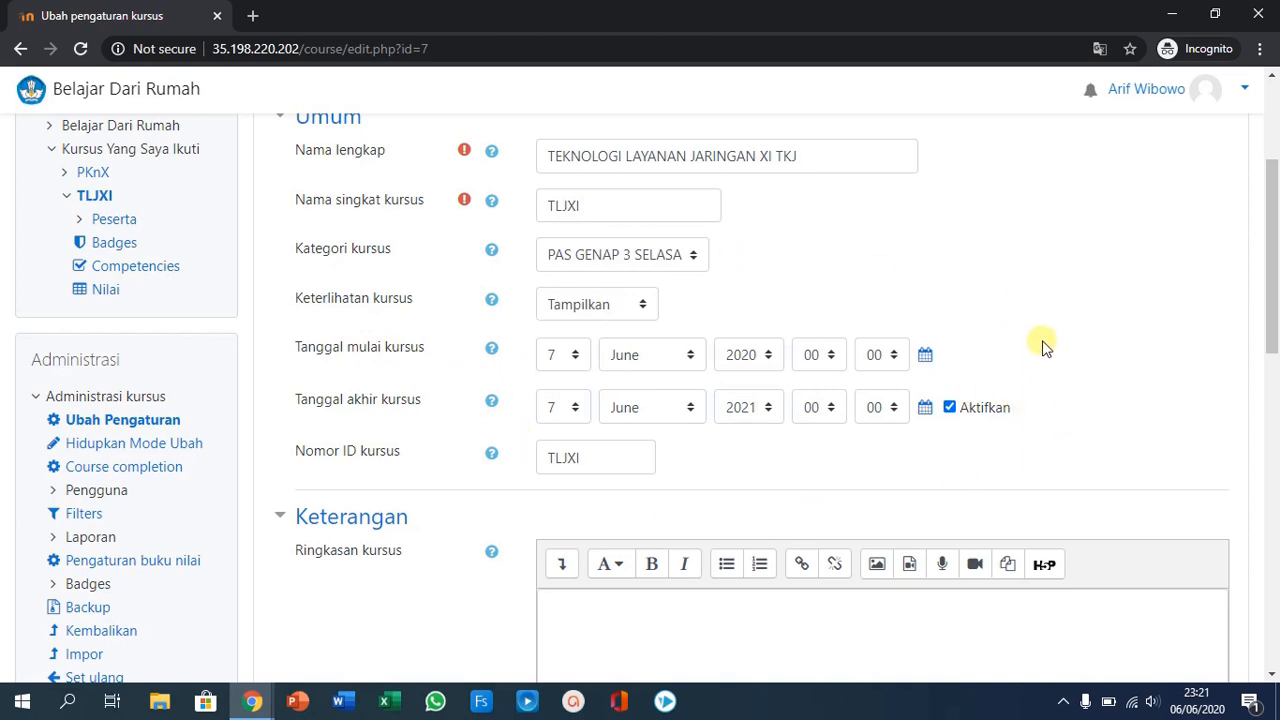
pyautogui.scroll(-4, 560, 405)
pyautogui.scroll(-3, 494, 409)
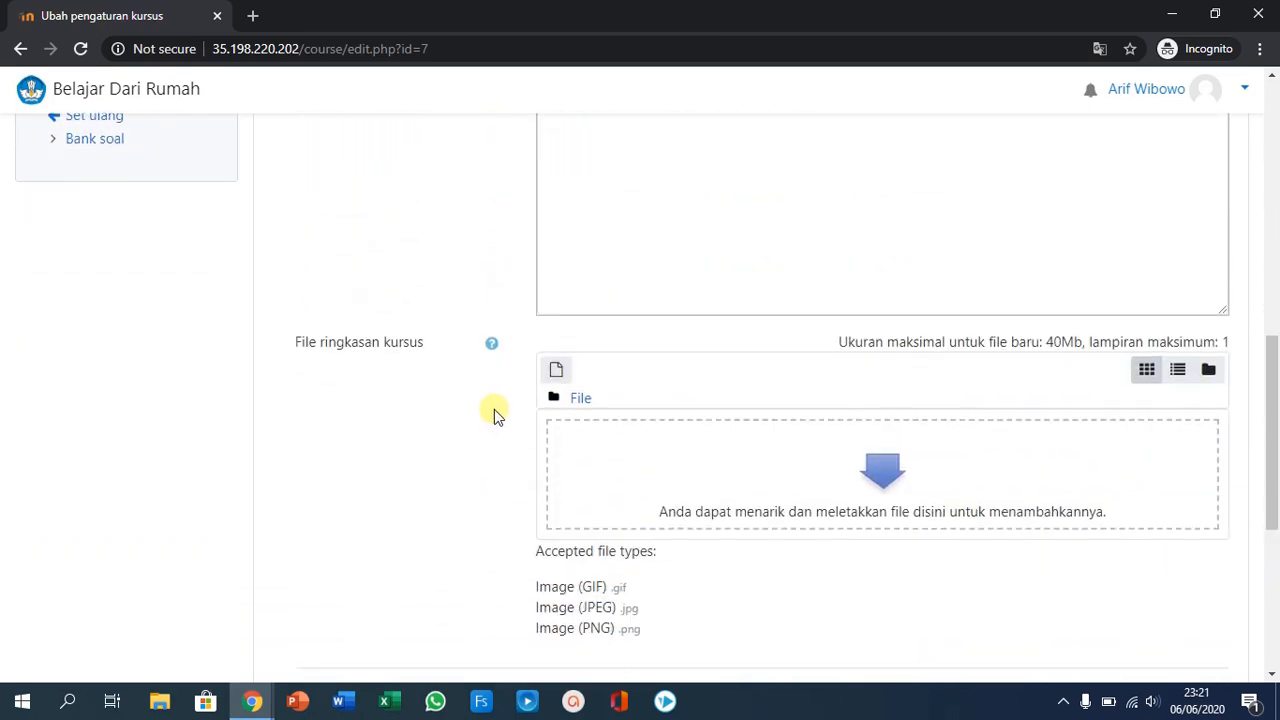
pyautogui.scroll(-4, 486, 389)
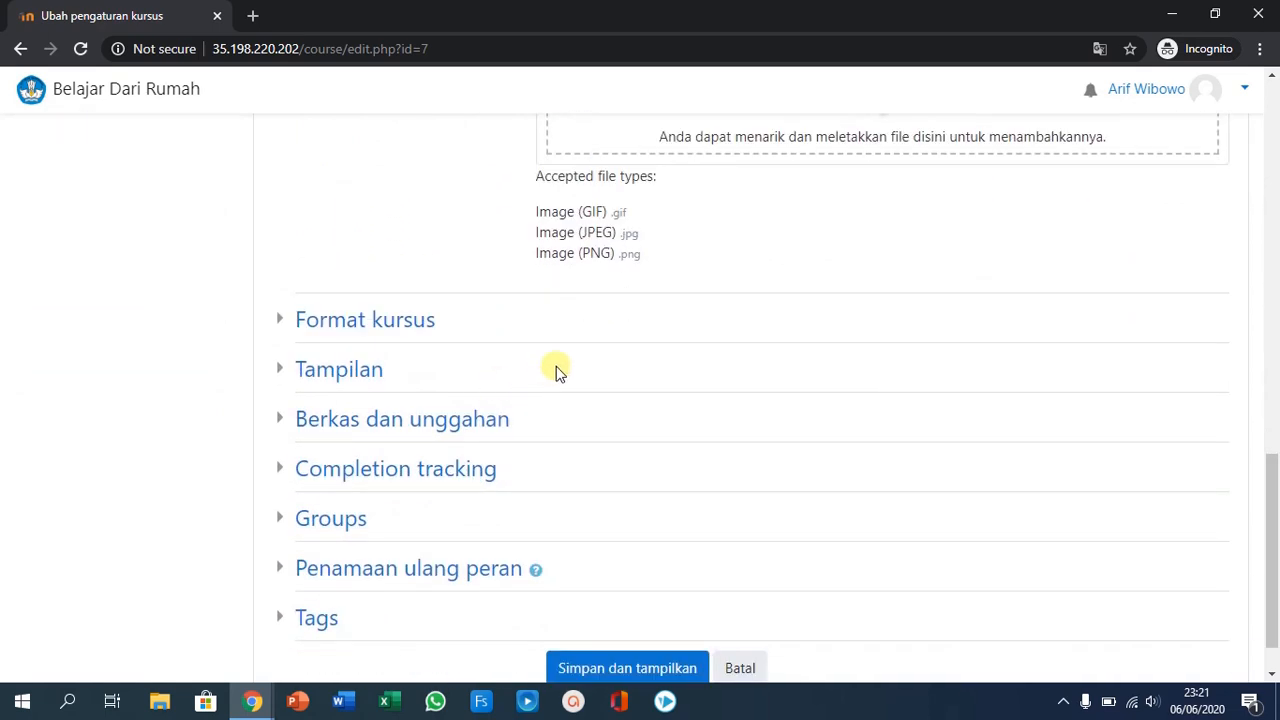
pyautogui.click(363, 325)
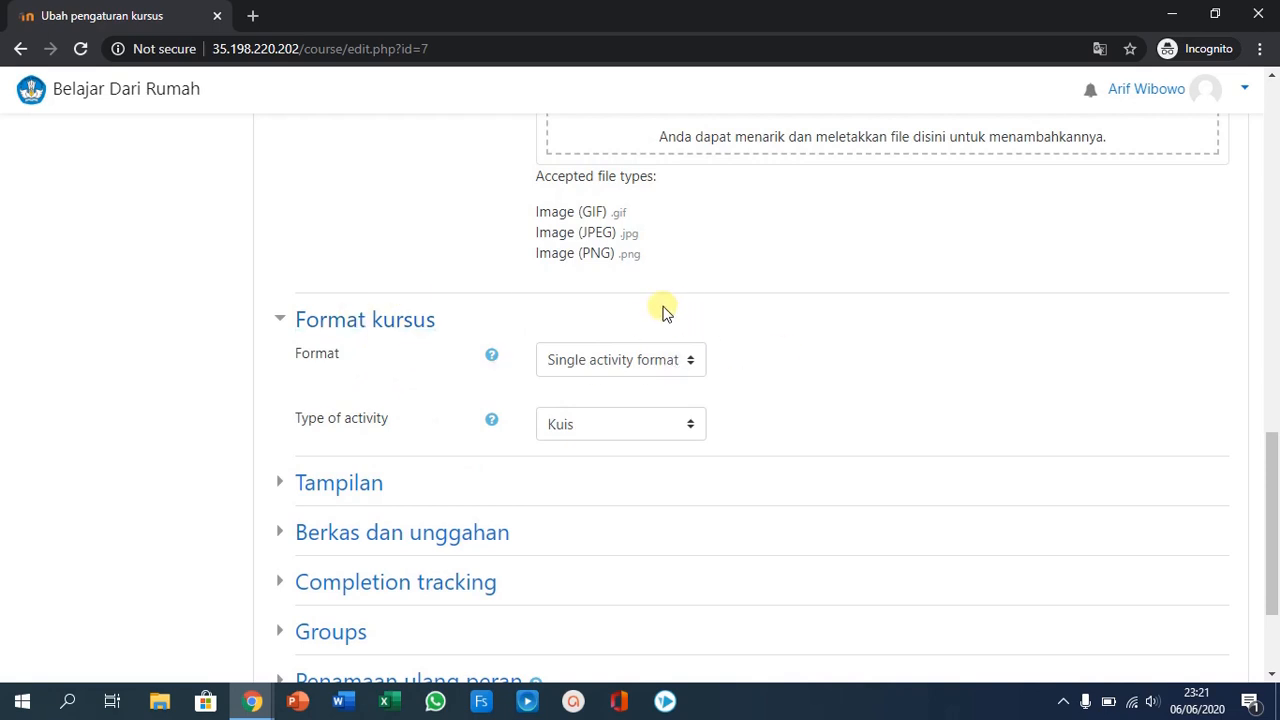
pyautogui.click(689, 362)
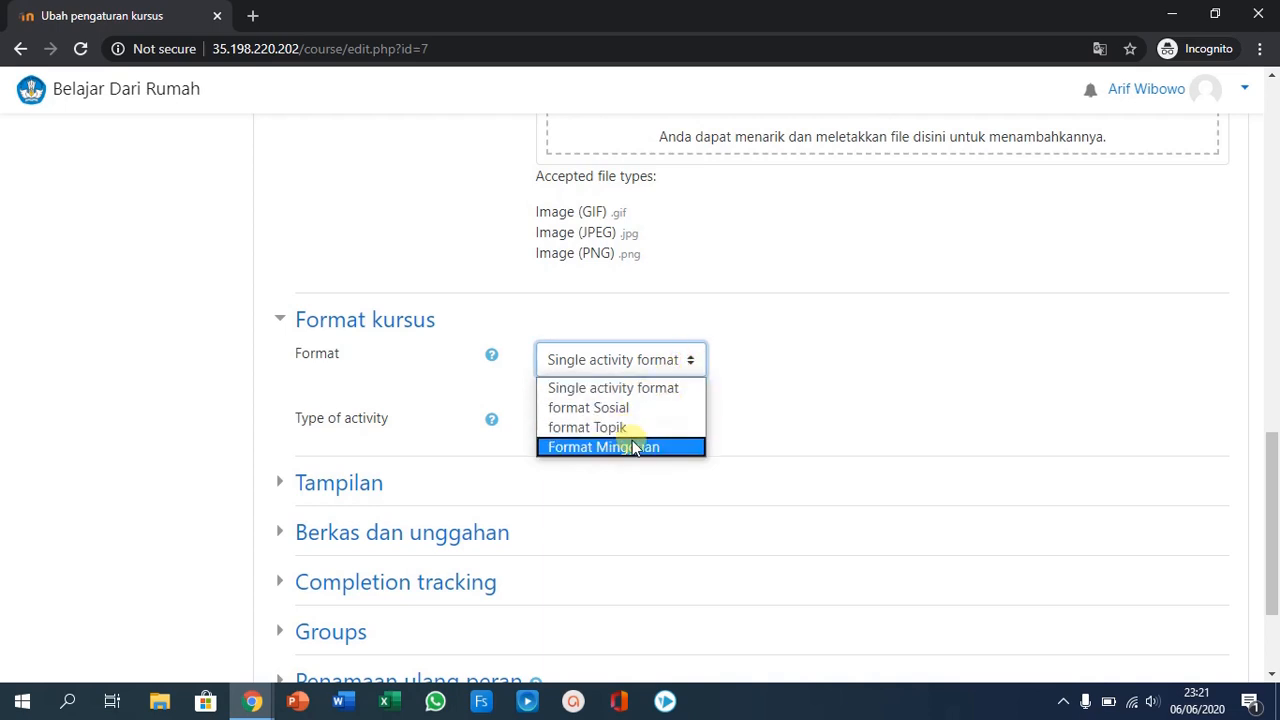
pyautogui.click(792, 389)
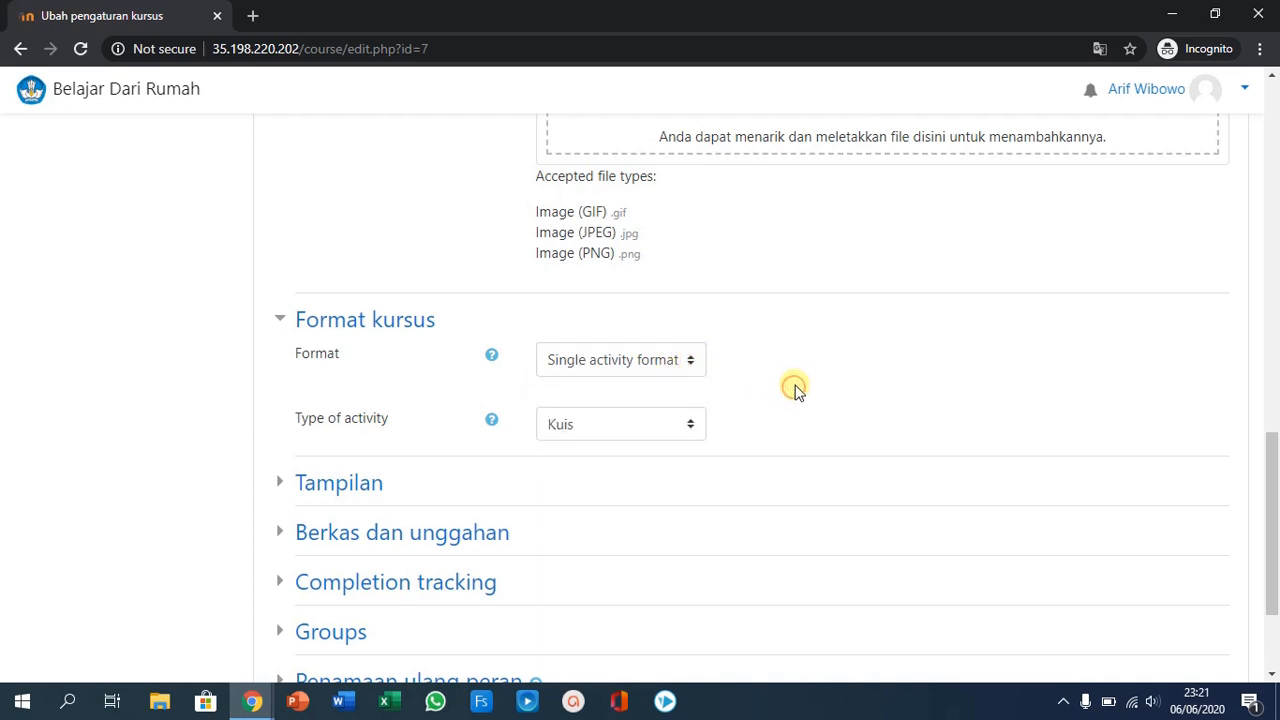
# - Check the course format and appearance (Tampilan) settings, and save and display the course
pyautogui.scroll(15, 795, 390)
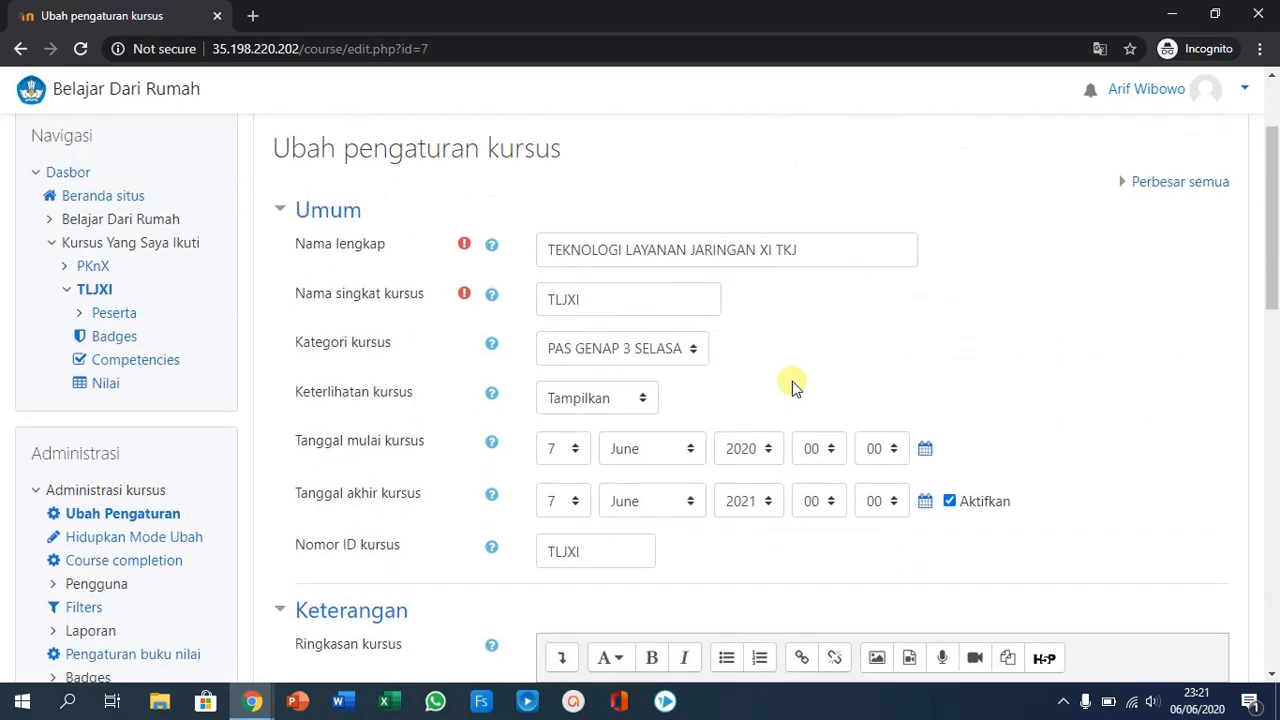
pyautogui.scroll(-15, 792, 385)
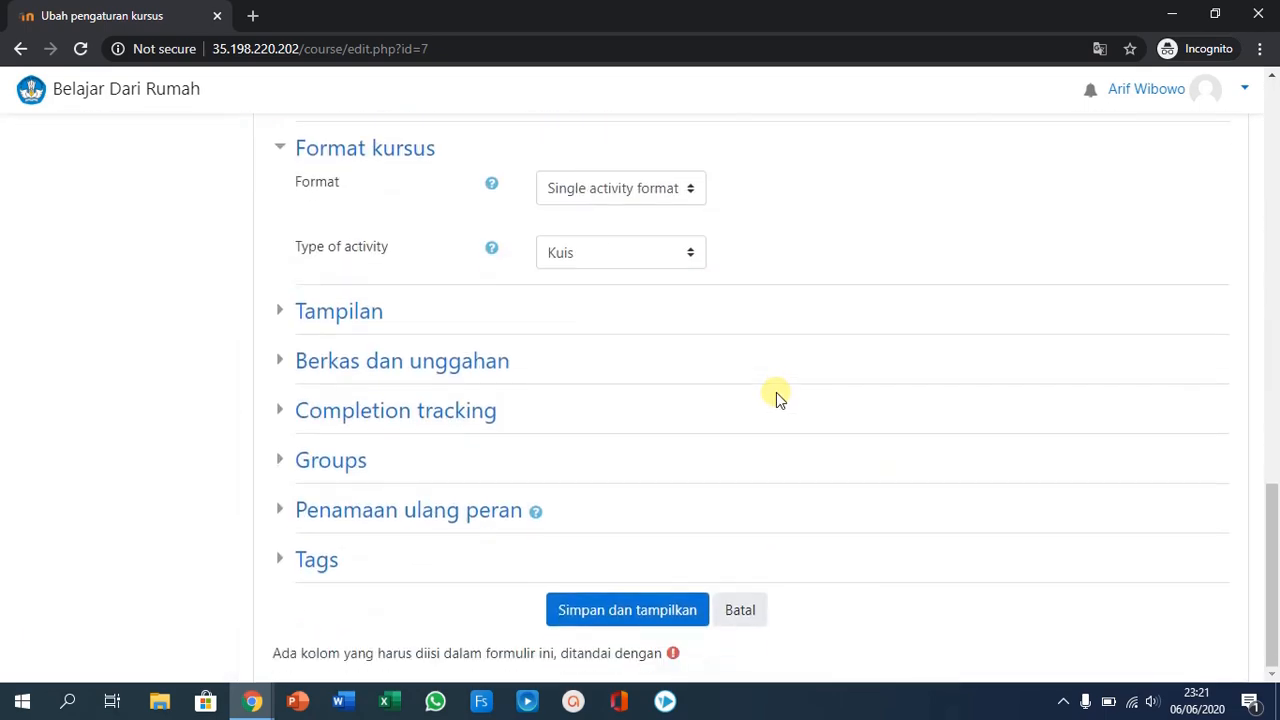
pyautogui.scroll(2, 776, 392)
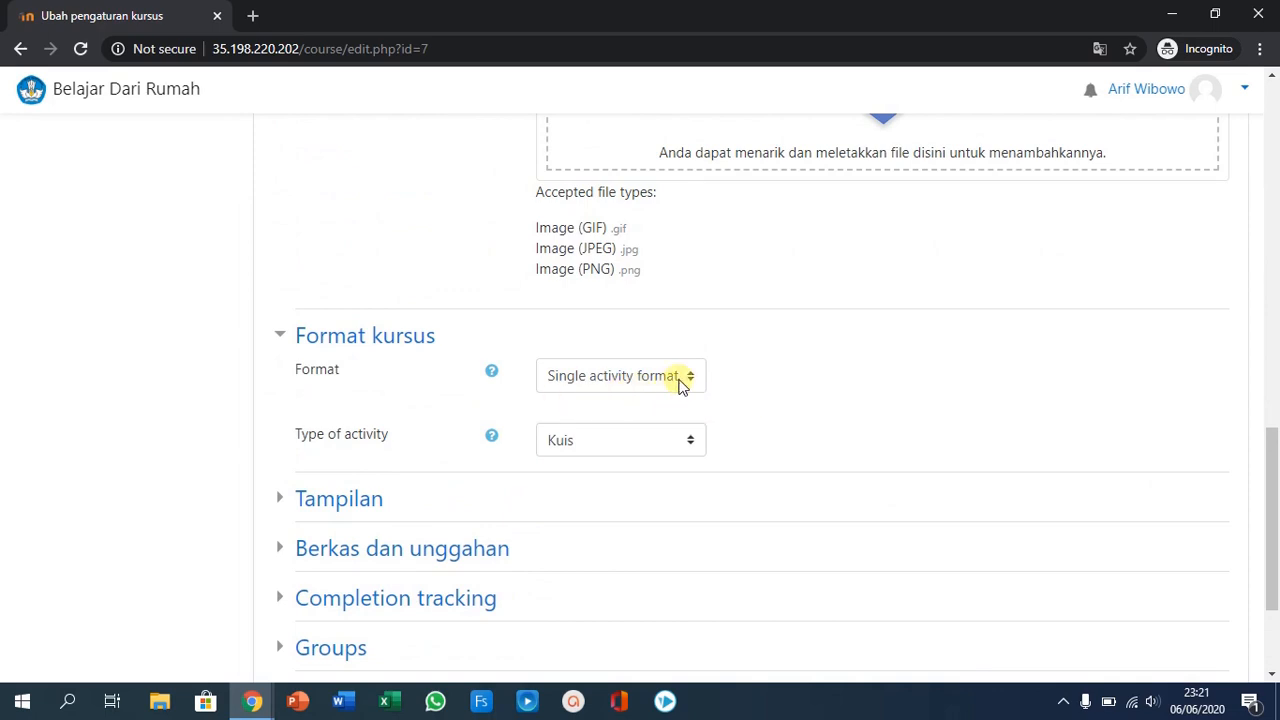
pyautogui.scroll(-2, 736, 398)
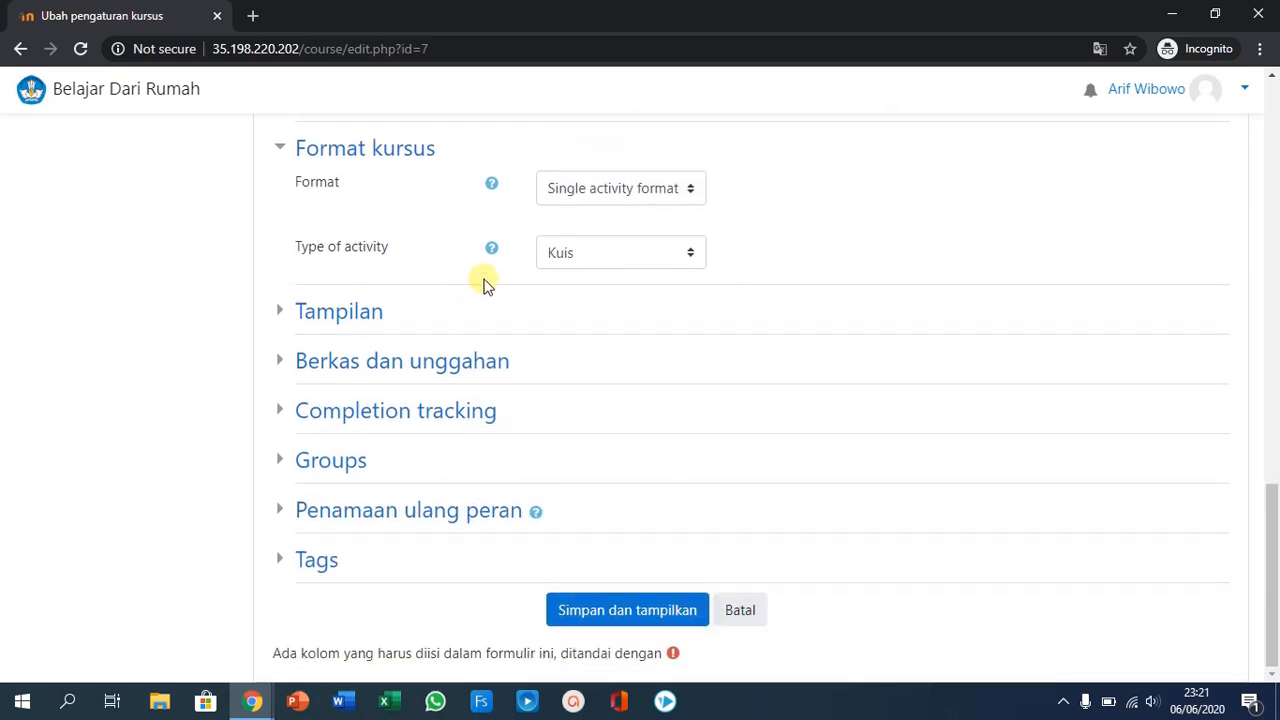
pyautogui.click(345, 311)
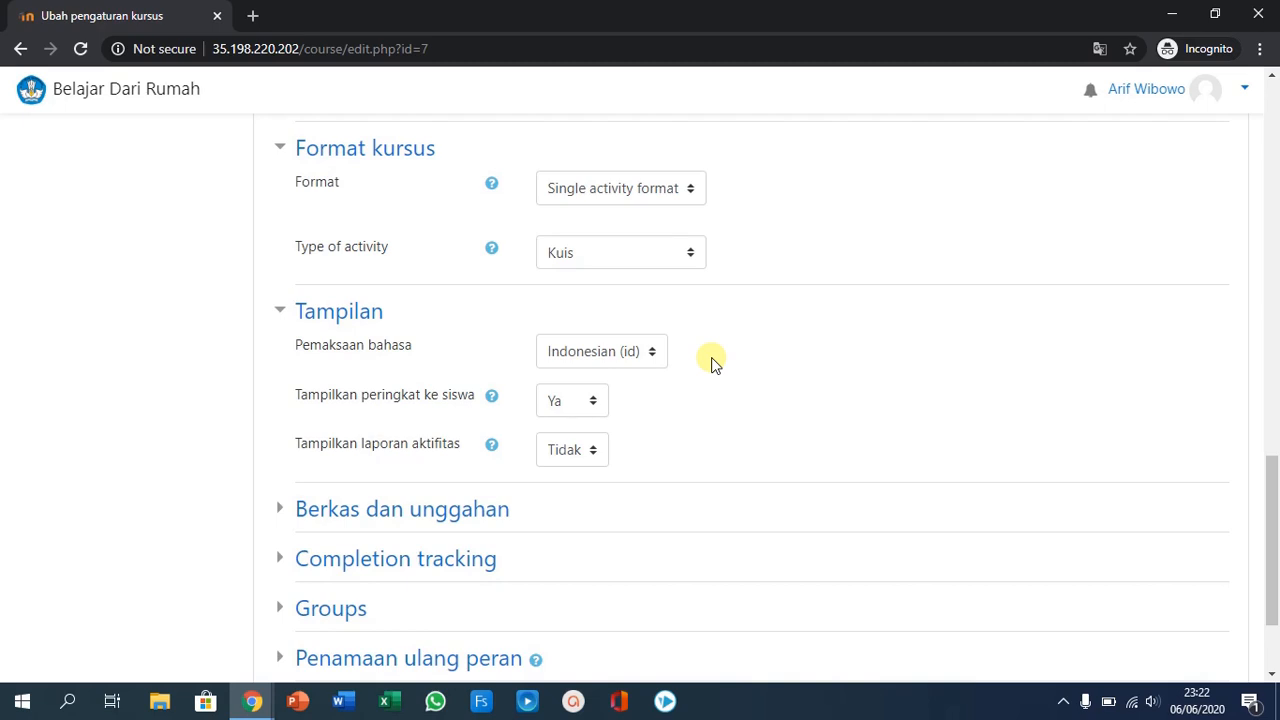
pyautogui.scroll(-2, 713, 363)
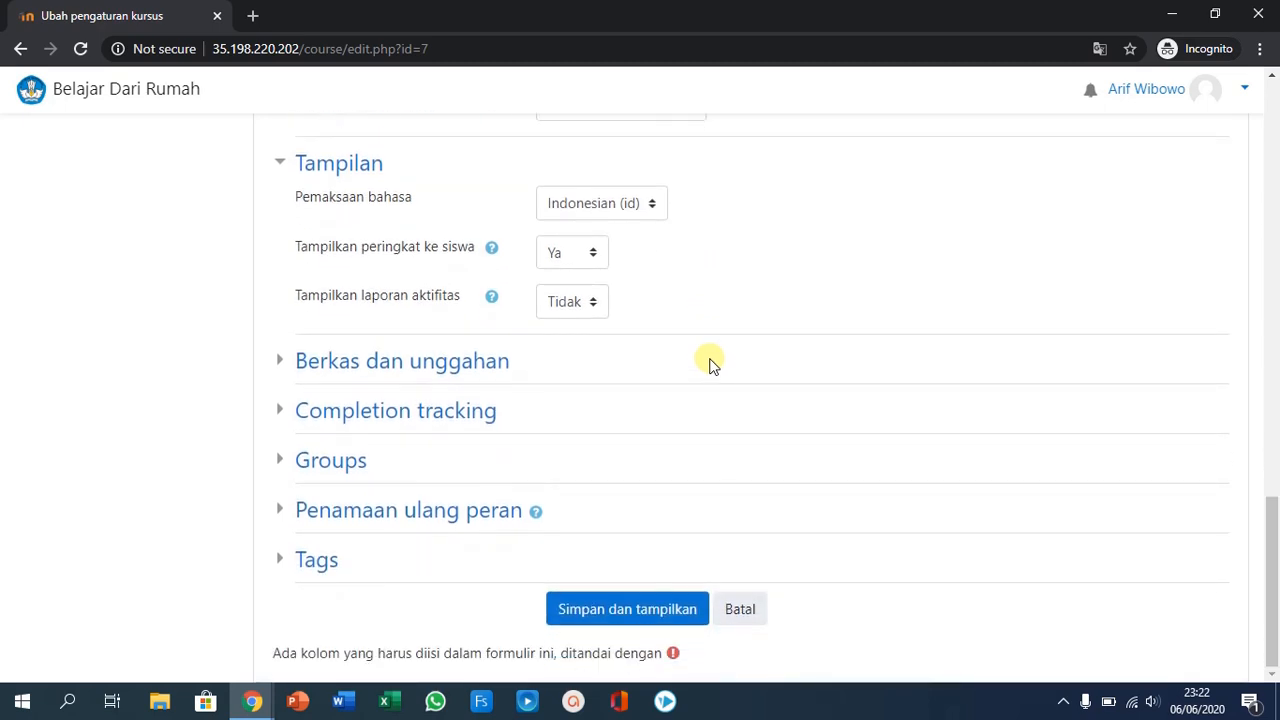
pyautogui.click(625, 607)
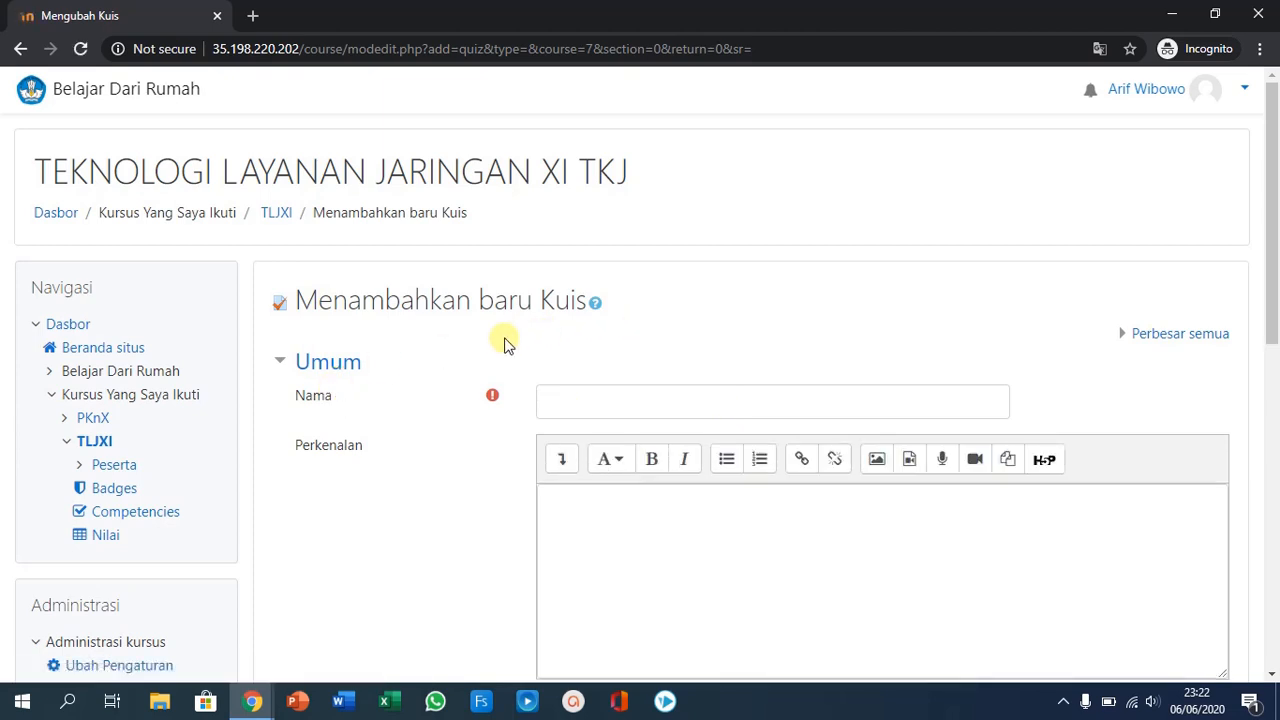
# - Open the list of enrolled users (Pengguna terdaftar) in the course administration
pyautogui.scroll(-2, 626, 334)
pyautogui.scroll(-3, 631, 344)
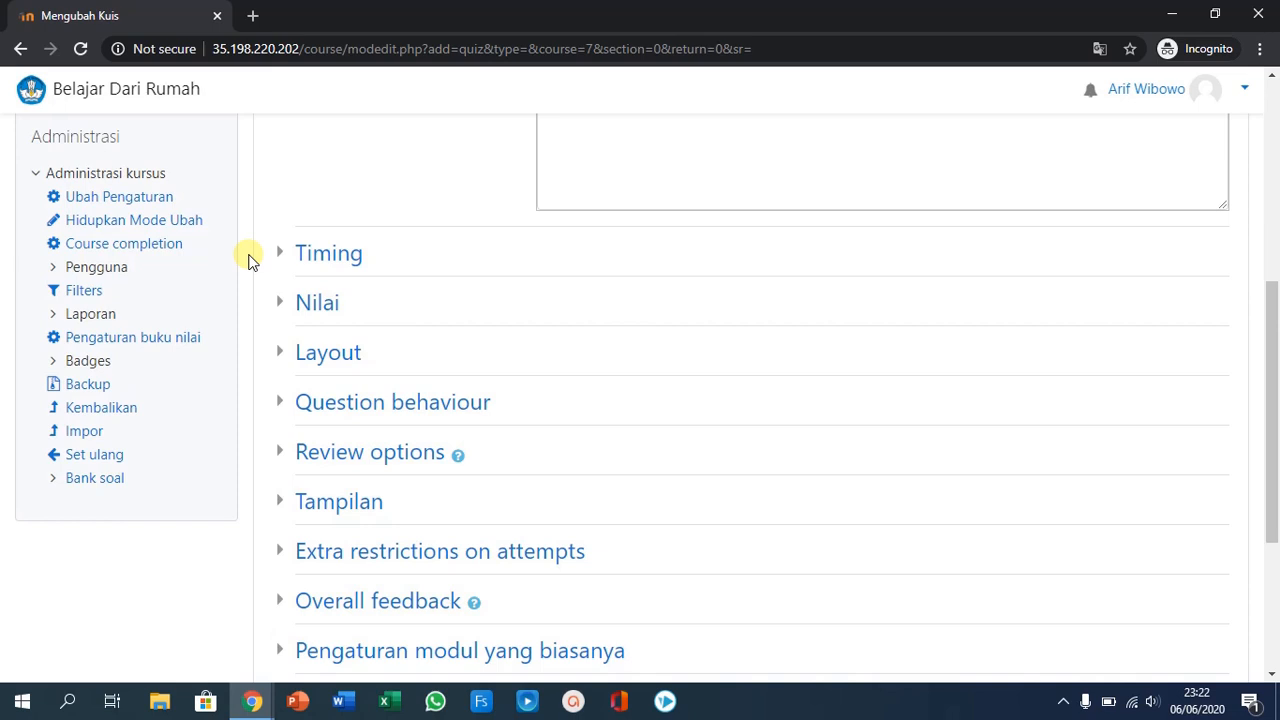
pyautogui.scroll(1, 586, 323)
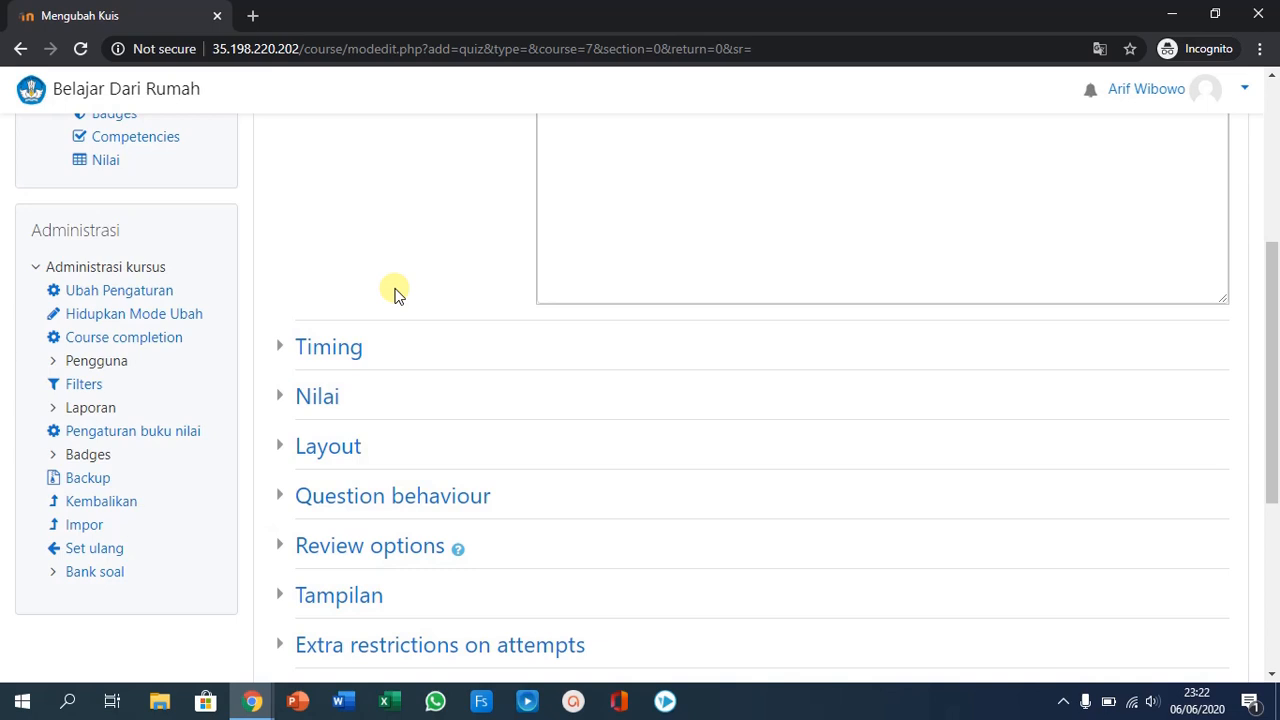
pyautogui.click(54, 362)
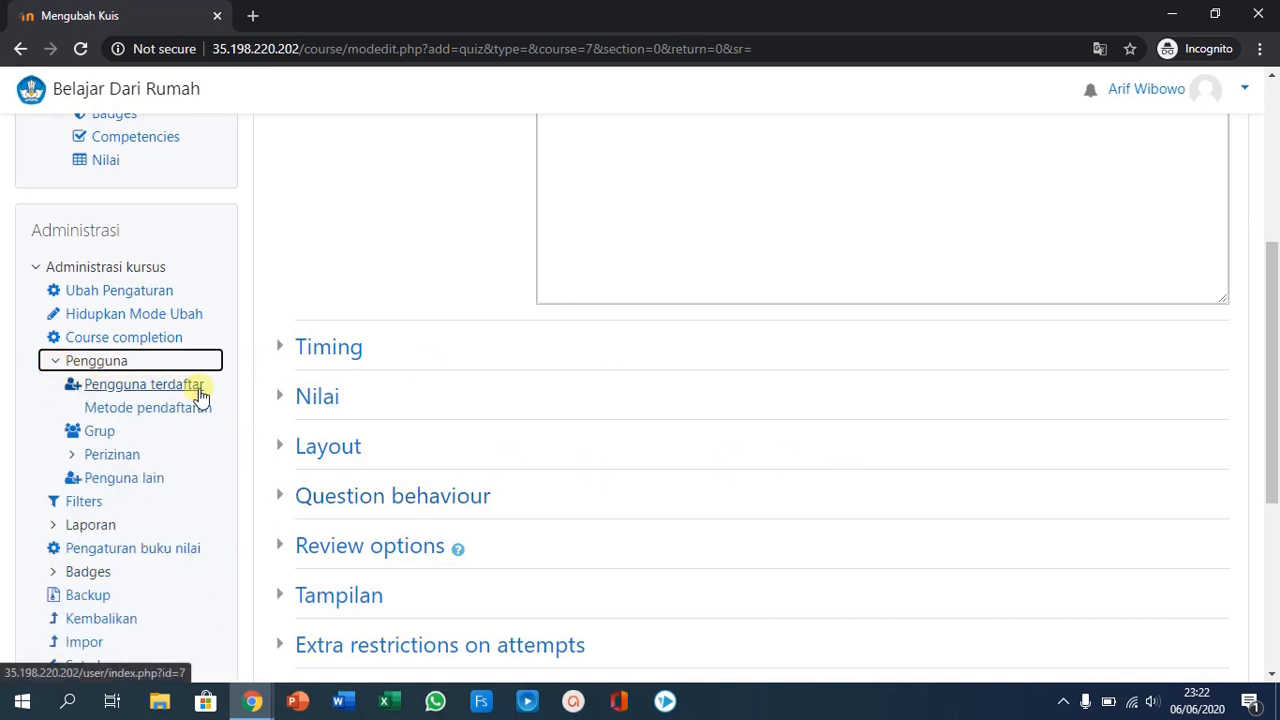
pyautogui.click(131, 386)
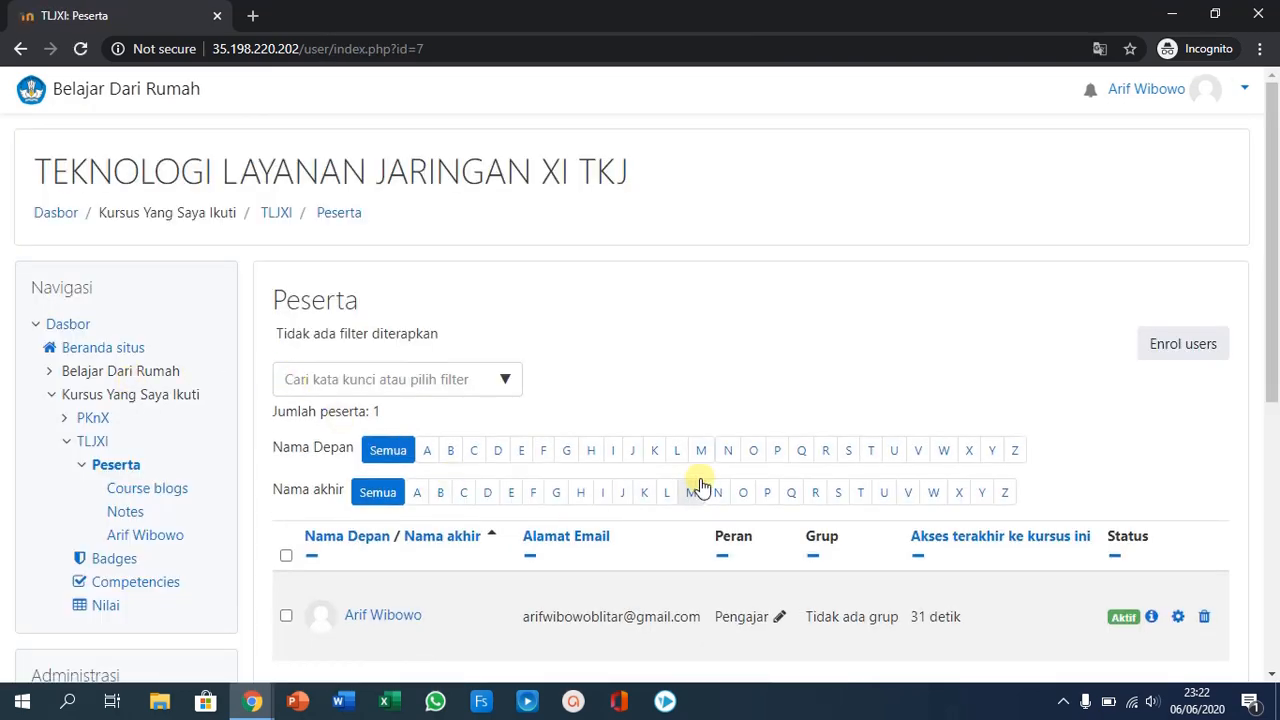
# - Look over the participant list and open the course's enrolment methods (Metode pendaftaran)
pyautogui.scroll(-3, 700, 485)
pyautogui.scroll(2, 700, 490)
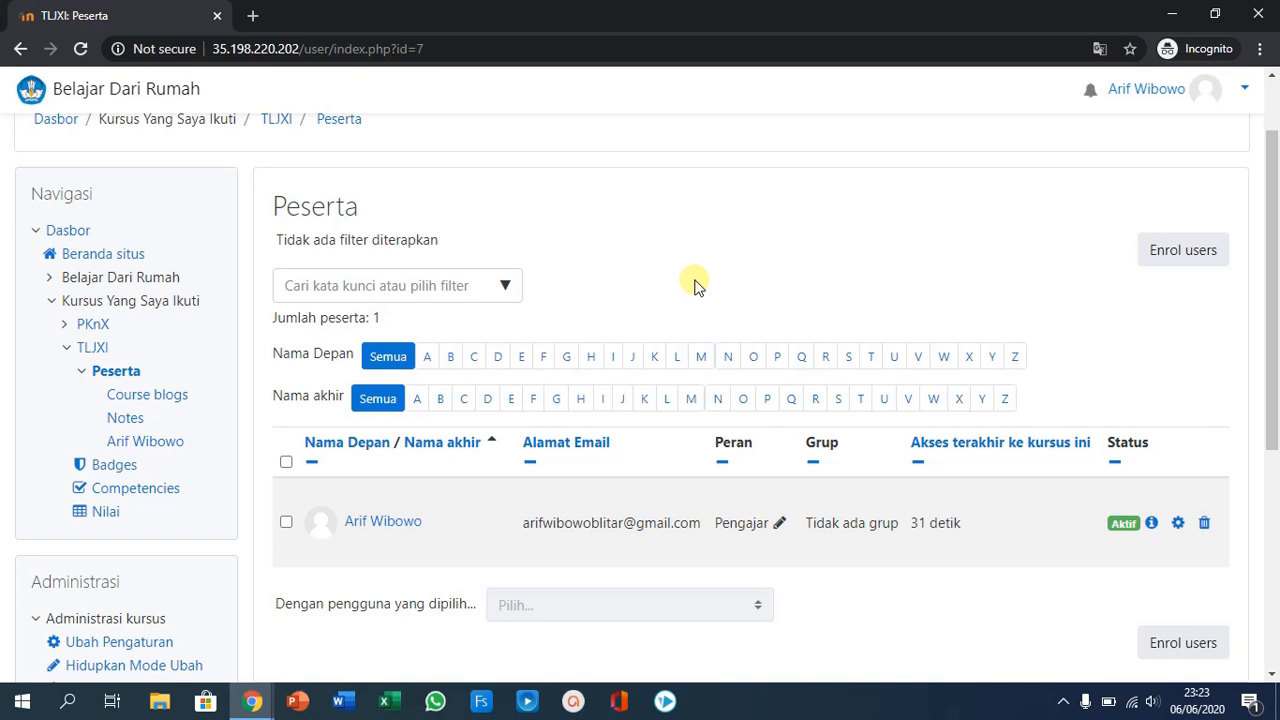
pyautogui.scroll(-2, 697, 285)
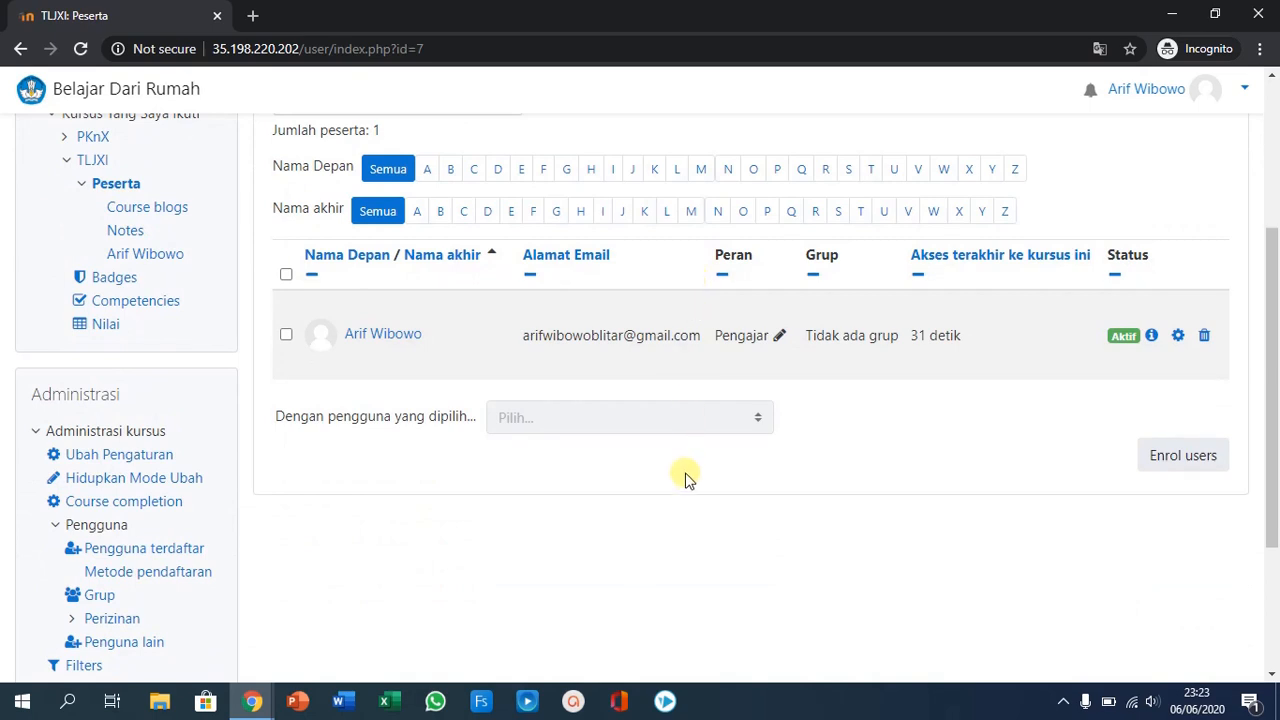
pyautogui.scroll(-2, 683, 475)
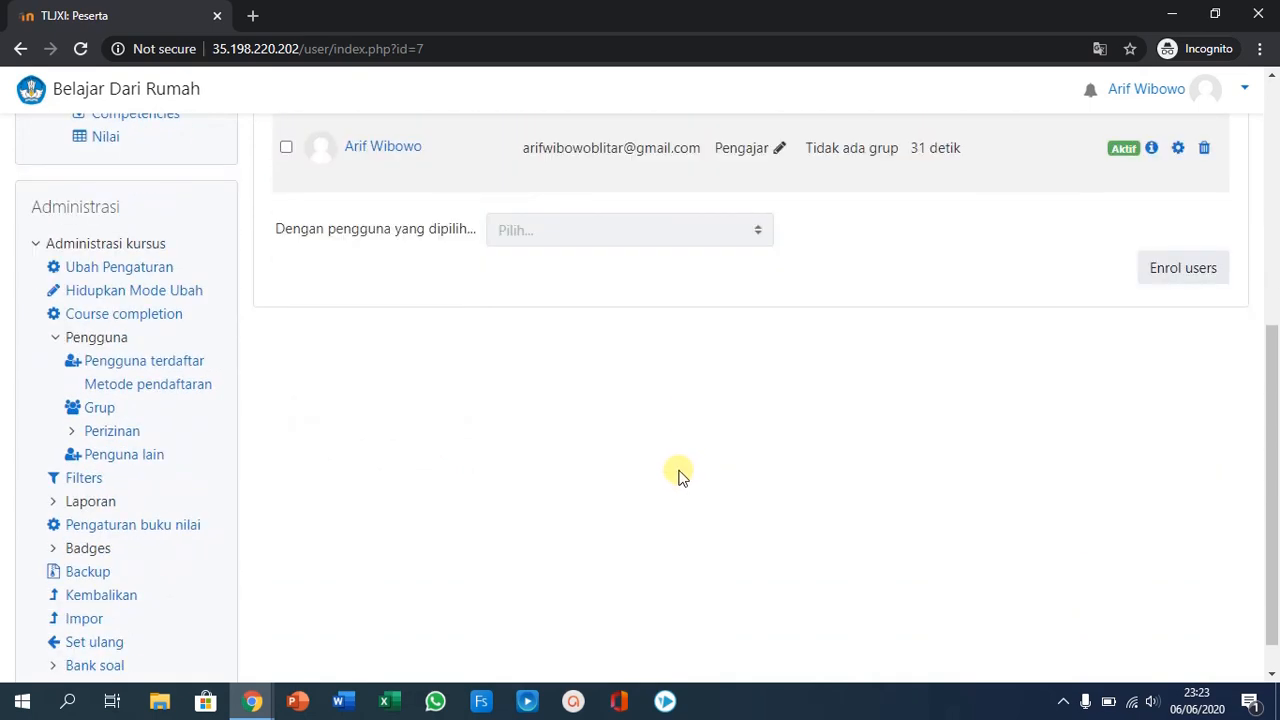
pyautogui.click(157, 386)
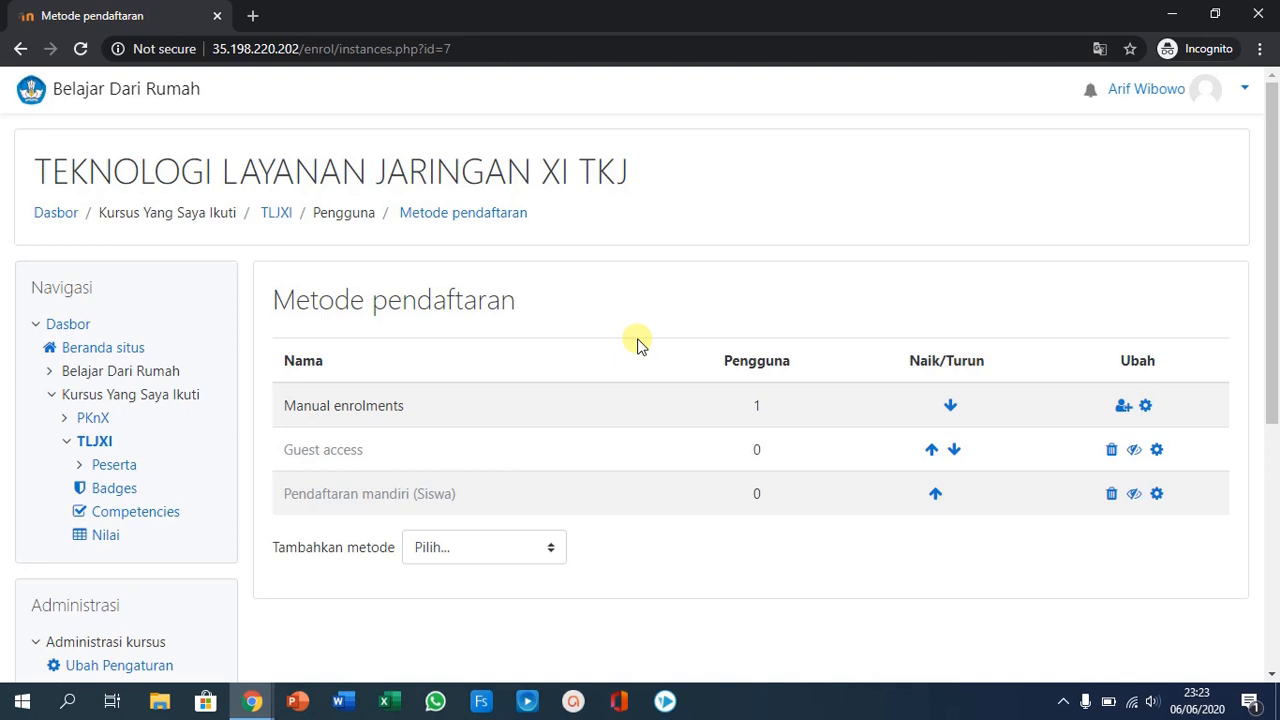
# - Choose self-enrolment (Pendaftaran mandiri) as the new enrolment method and open its settings form
pyautogui.scroll(-2, 640, 343)
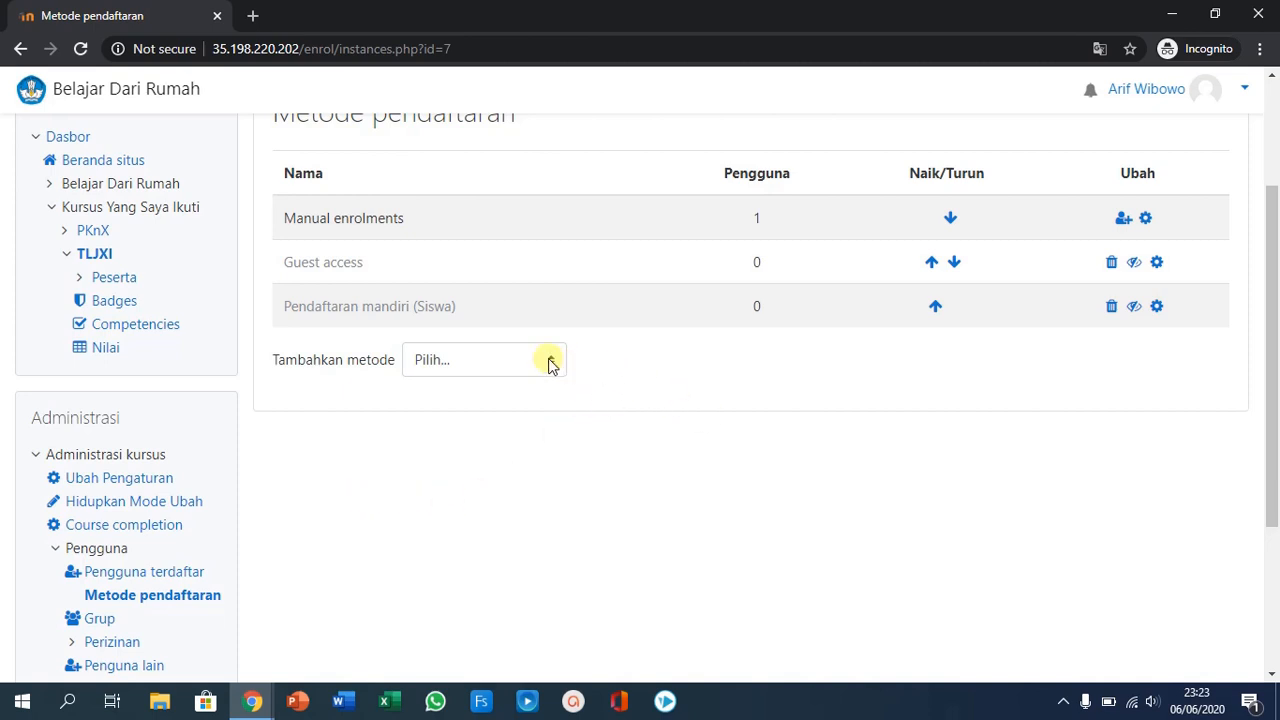
pyautogui.scroll(1, 480, 418)
pyautogui.scroll(1, 480, 411)
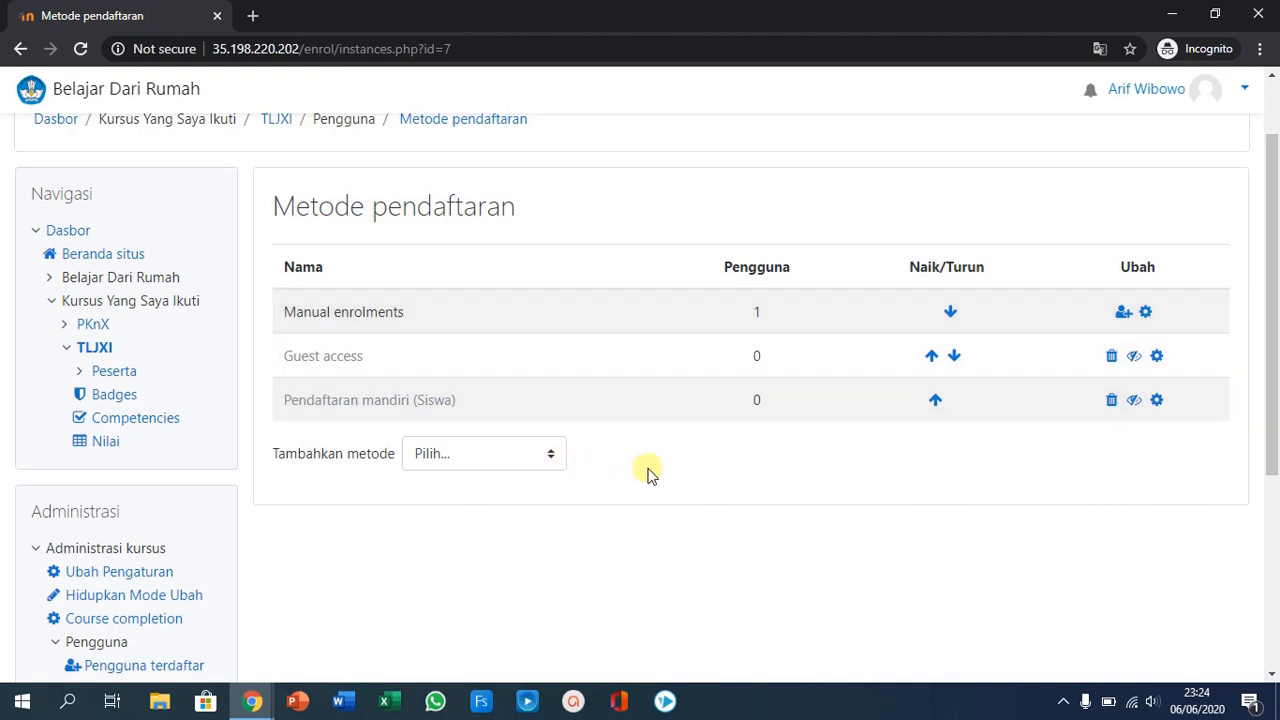
pyautogui.click(549, 456)
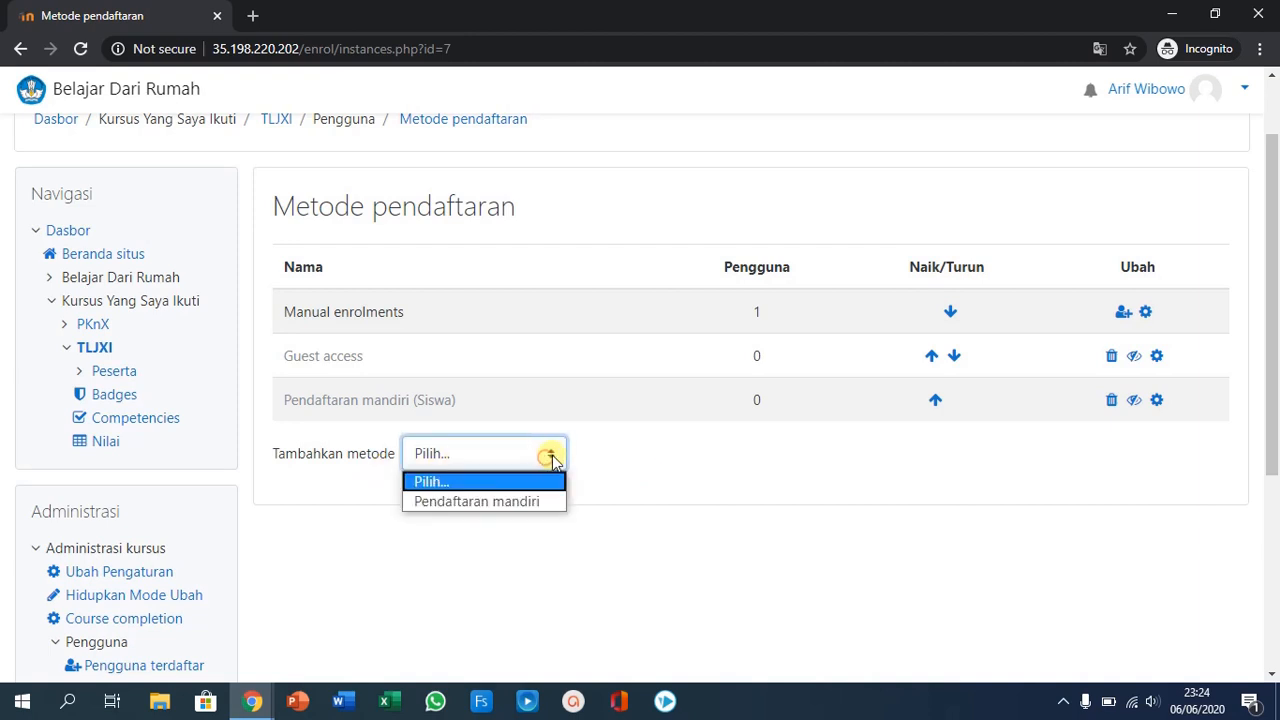
pyautogui.click(522, 501)
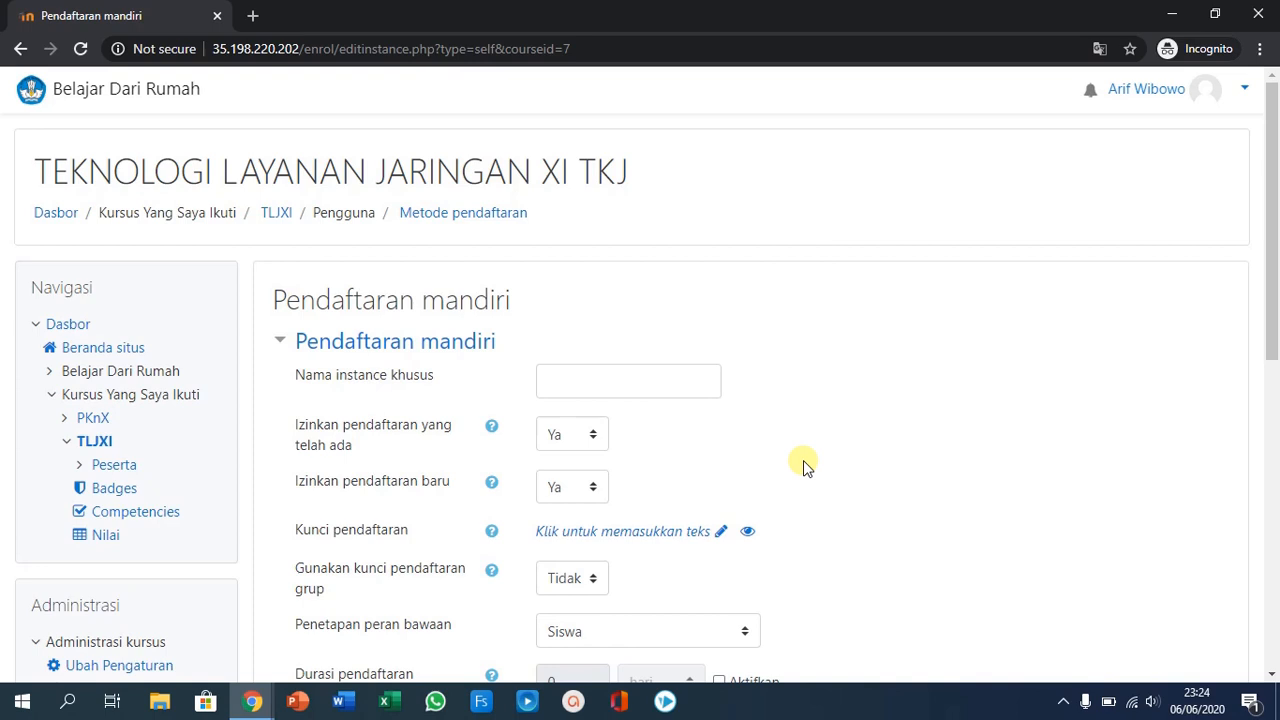
# - Enter the enrolment key (Kunci pendaftaran) that students need for self-enrolment in the course
pyautogui.scroll(-2, 805, 465)
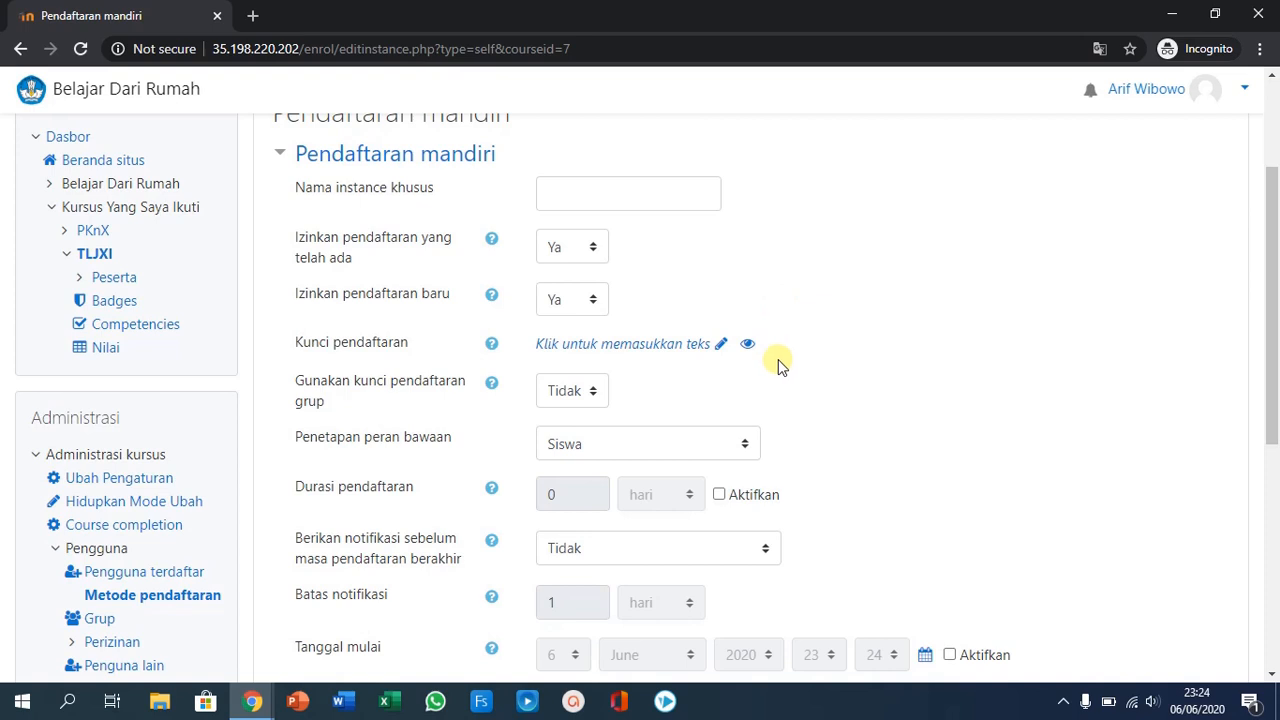
pyautogui.click(722, 347)
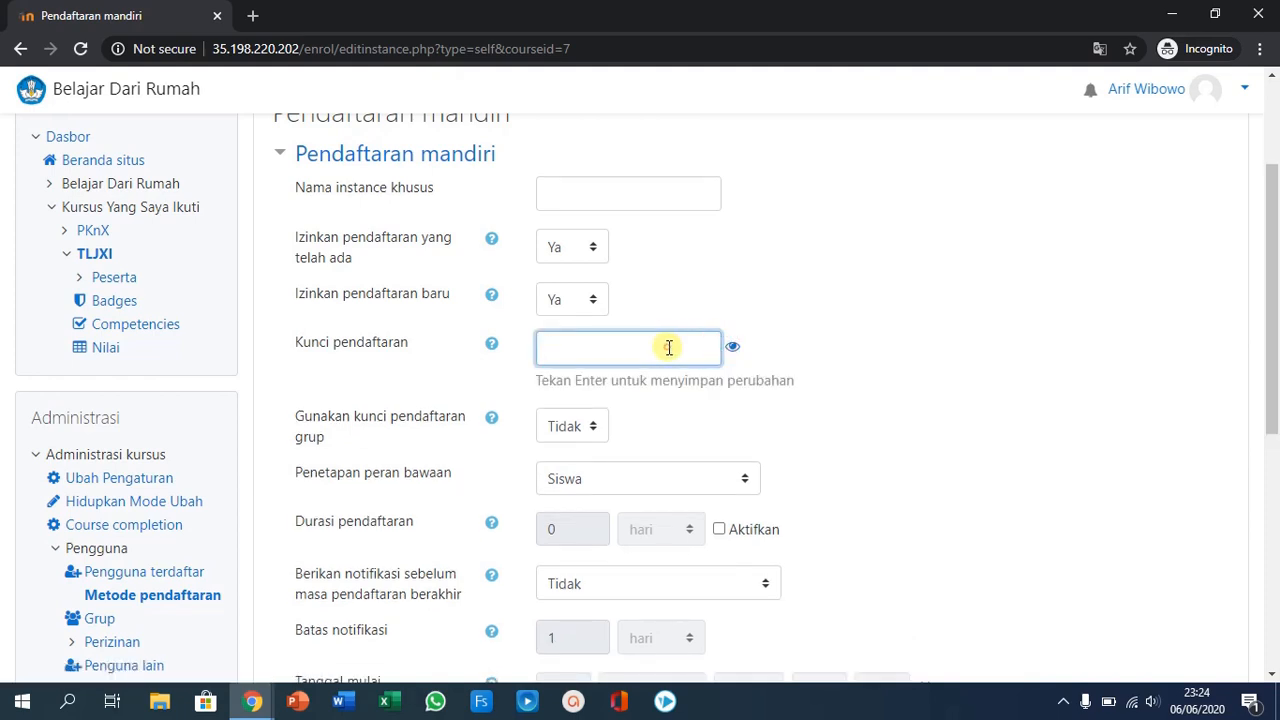
pyautogui.write('t')
pyautogui.press('BackSpace')
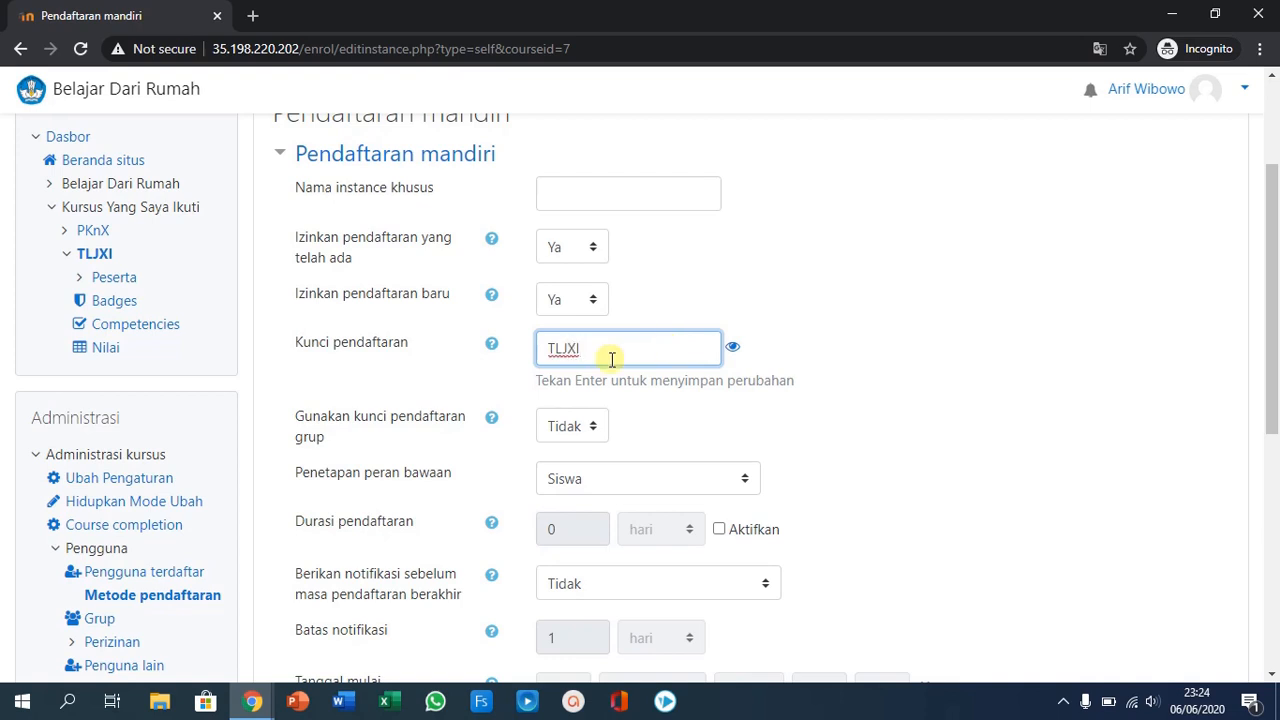
# - Choose Siswa as the default assigned role (Penetapan peran bawaan) for self-enrolled users
pyautogui.scroll(-1, 650, 292)
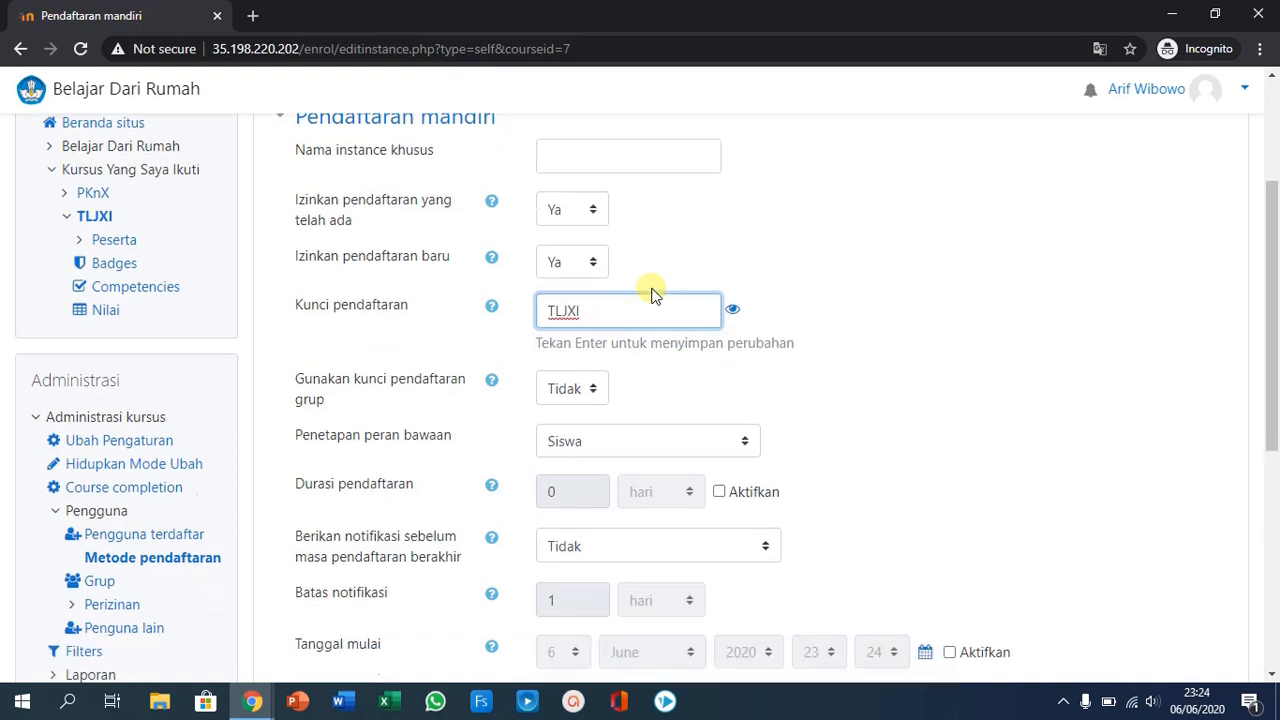
pyautogui.click(570, 380)
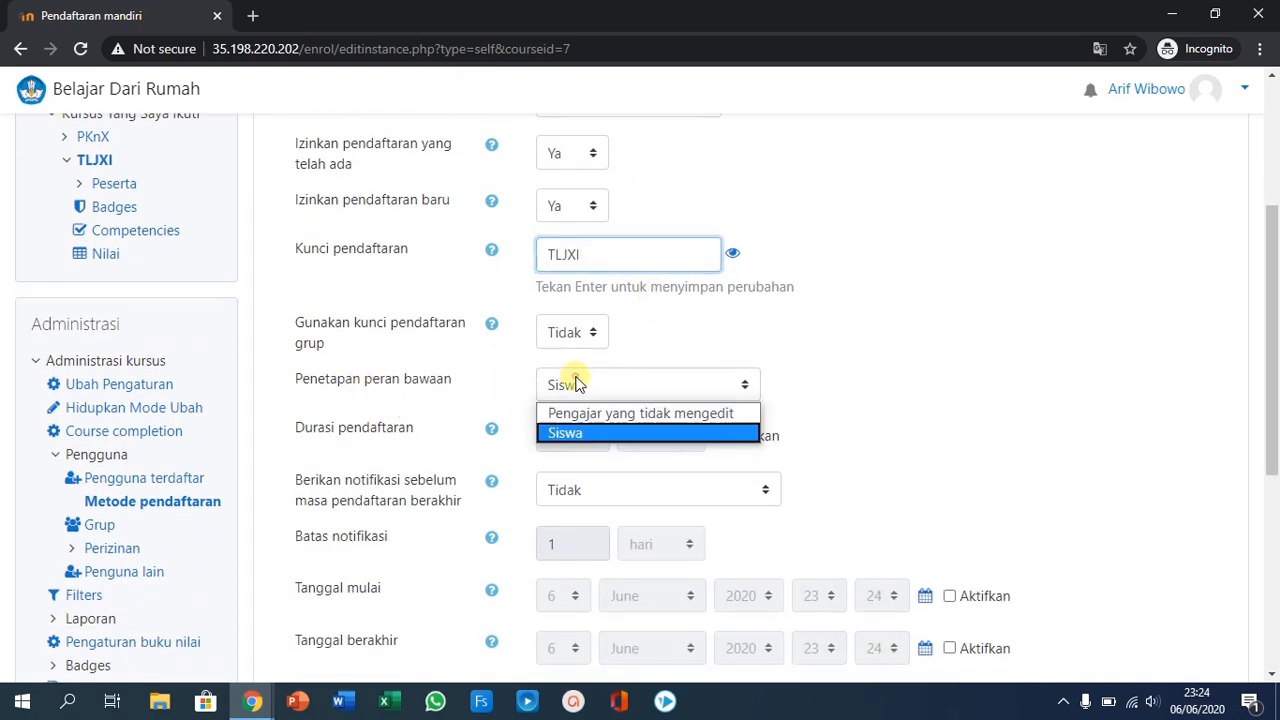
pyautogui.click(594, 431)
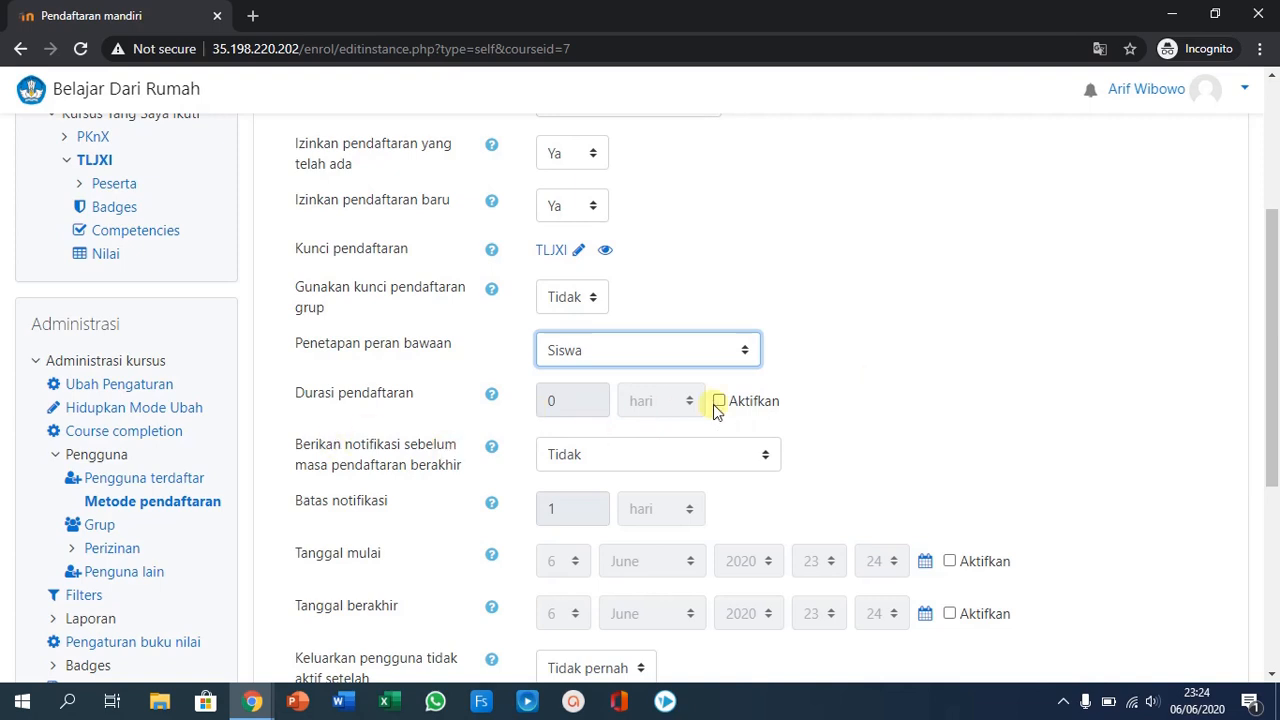
# - Check the remaining duration, date and welcome message options, and add the self-enrolment method to the course
pyautogui.scroll(-3, 660, 424)
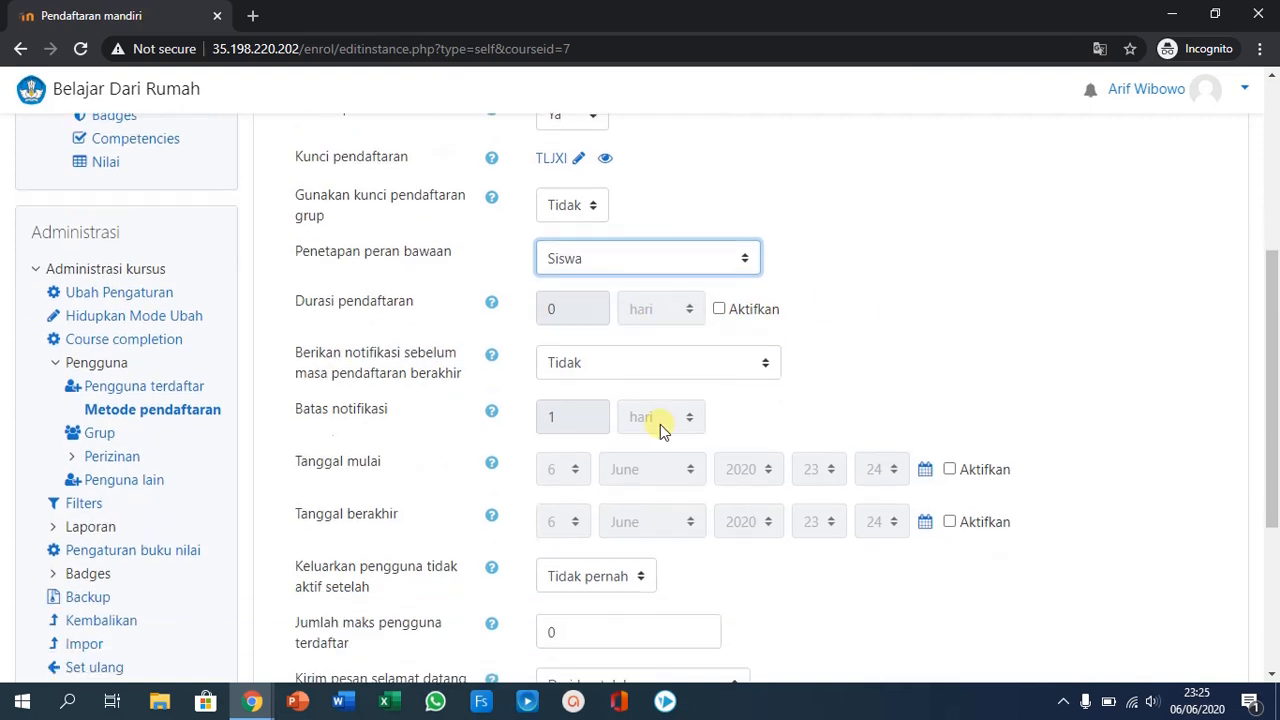
pyautogui.scroll(1, 655, 428)
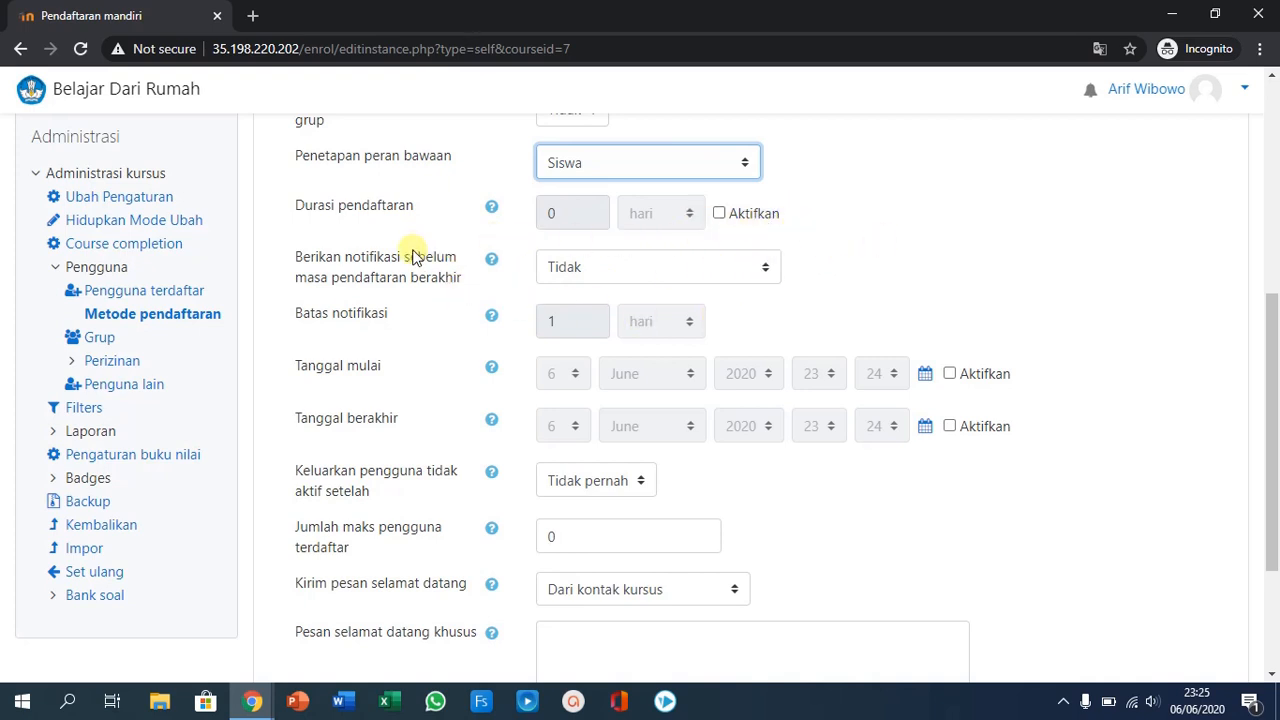
pyautogui.scroll(-1, 719, 374)
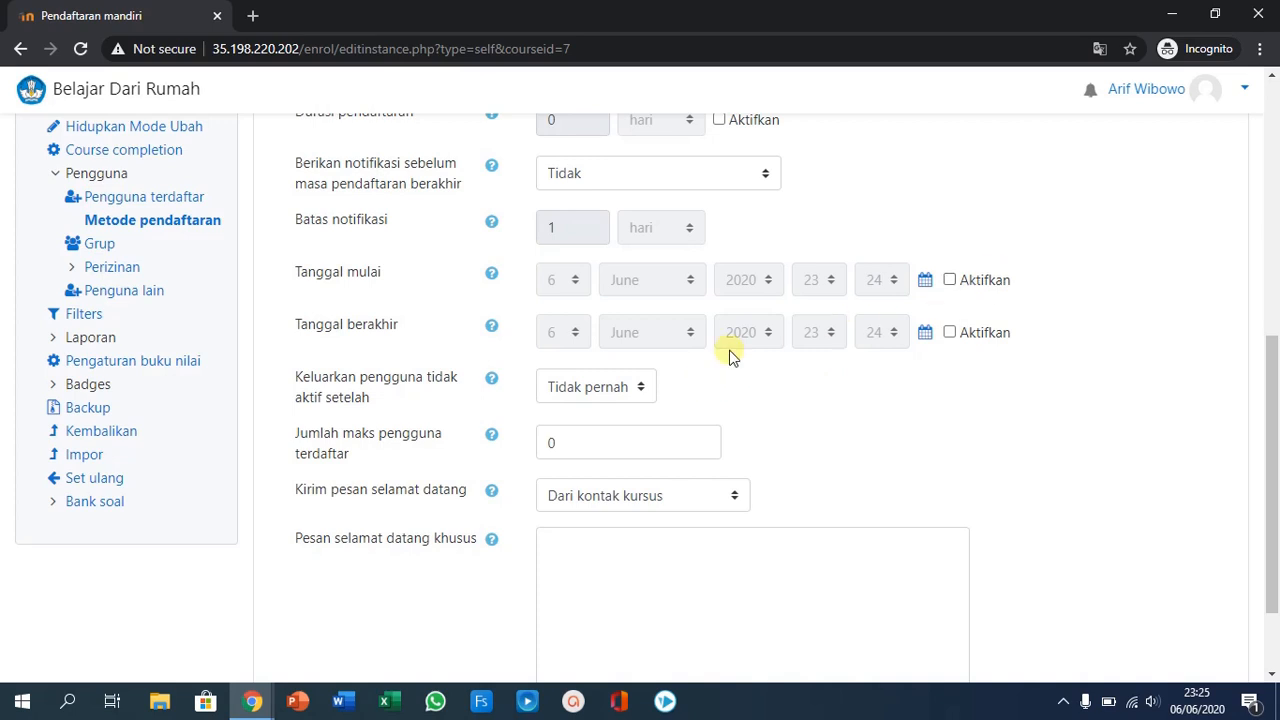
pyautogui.scroll(-1, 690, 395)
pyautogui.scroll(-1, 690, 395)
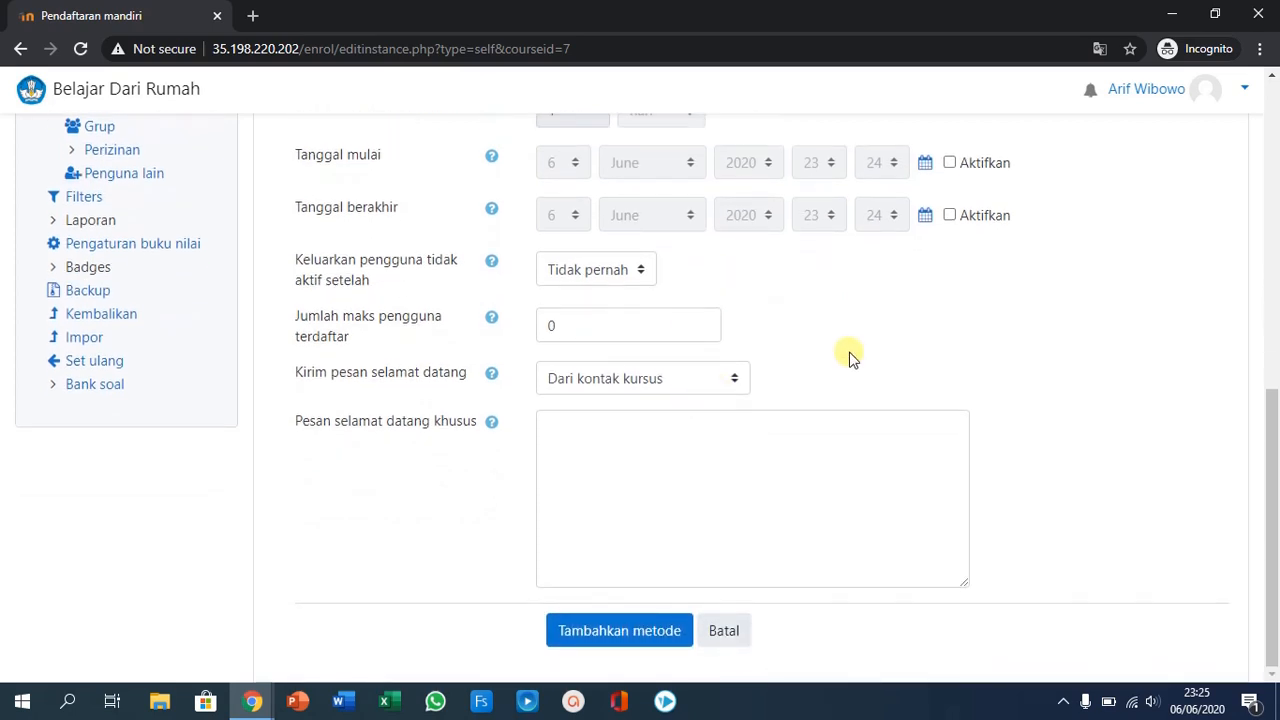
pyautogui.click(614, 637)
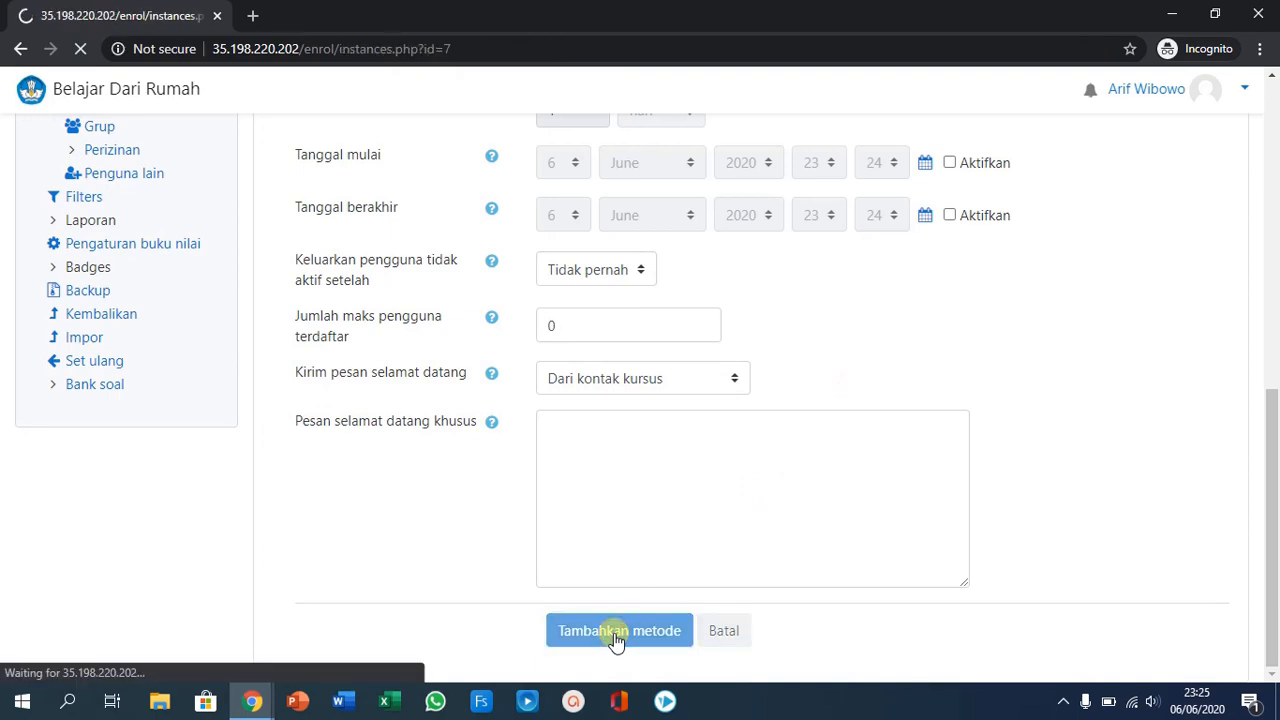
# - Move the active Pendaftaran mandiri (Siswa) method up to first place, above Manual enrolments
pyautogui.scroll(-1, 400, 510)
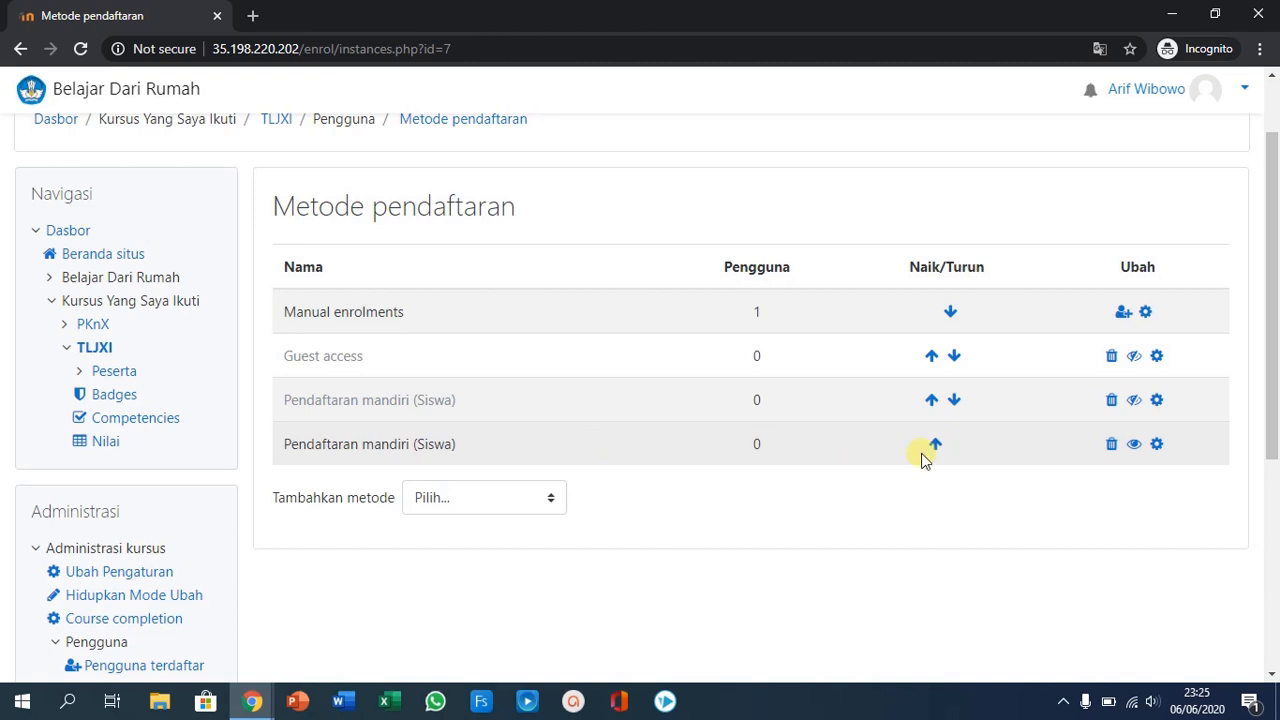
pyautogui.click(933, 447)
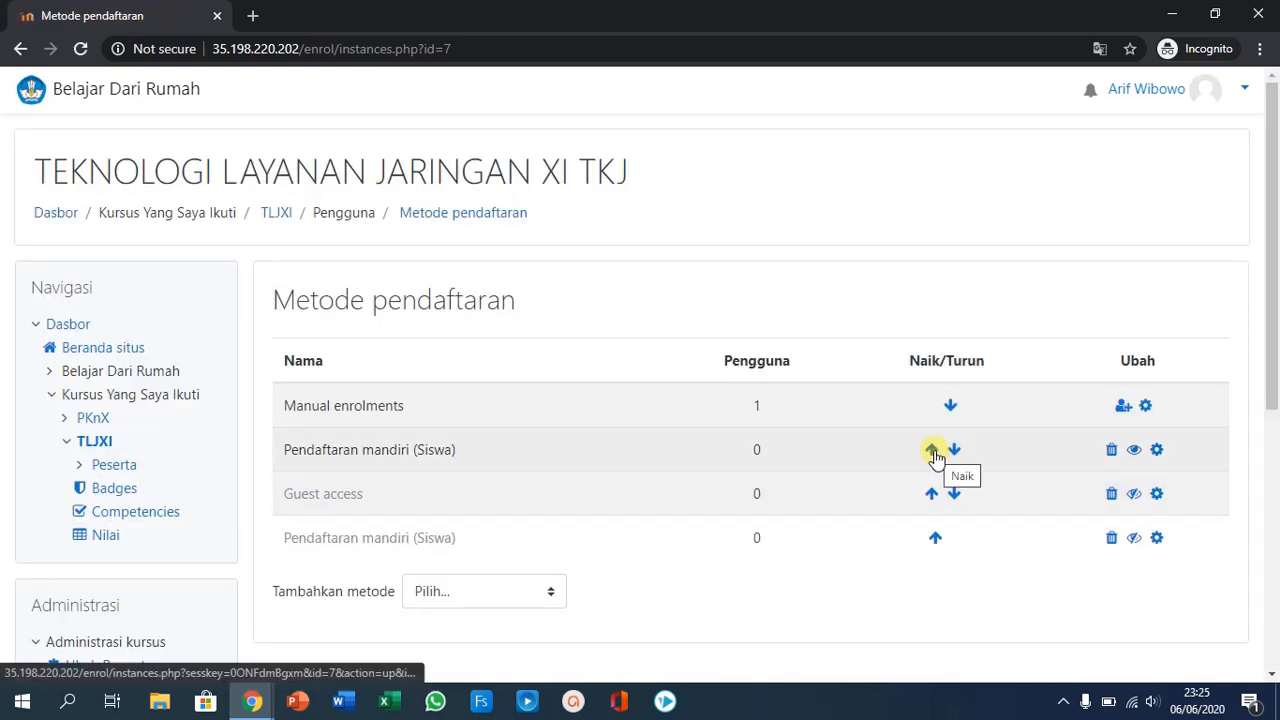
pyautogui.click(933, 452)
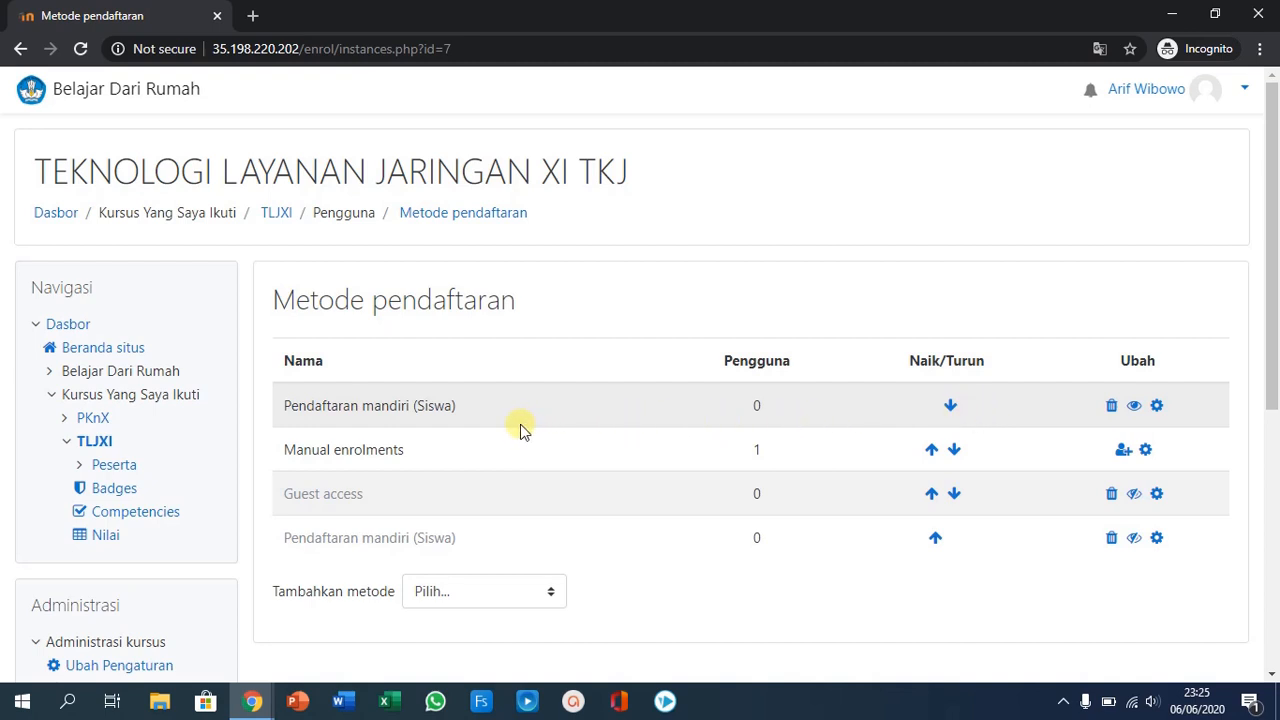
# - Open the import page (Impor) of the course's question bank (Bank soal)
pyautogui.scroll(-3, 520, 430)
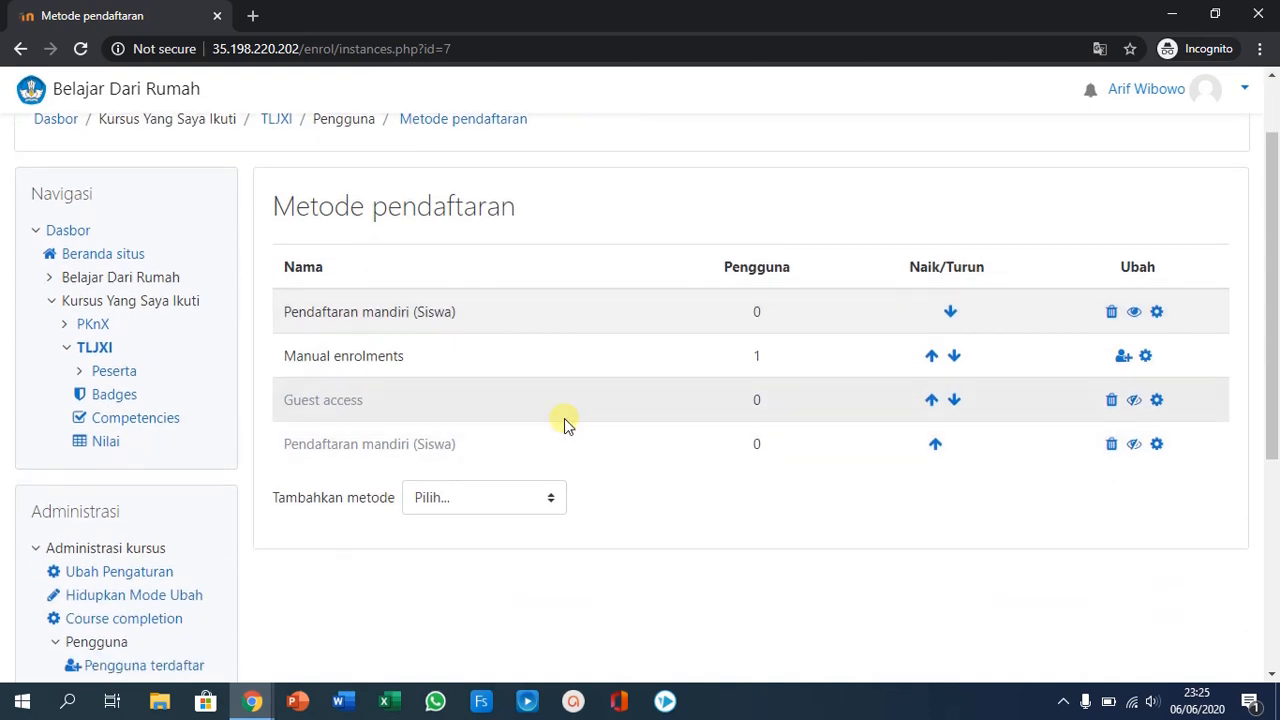
pyautogui.scroll(-3, 613, 418)
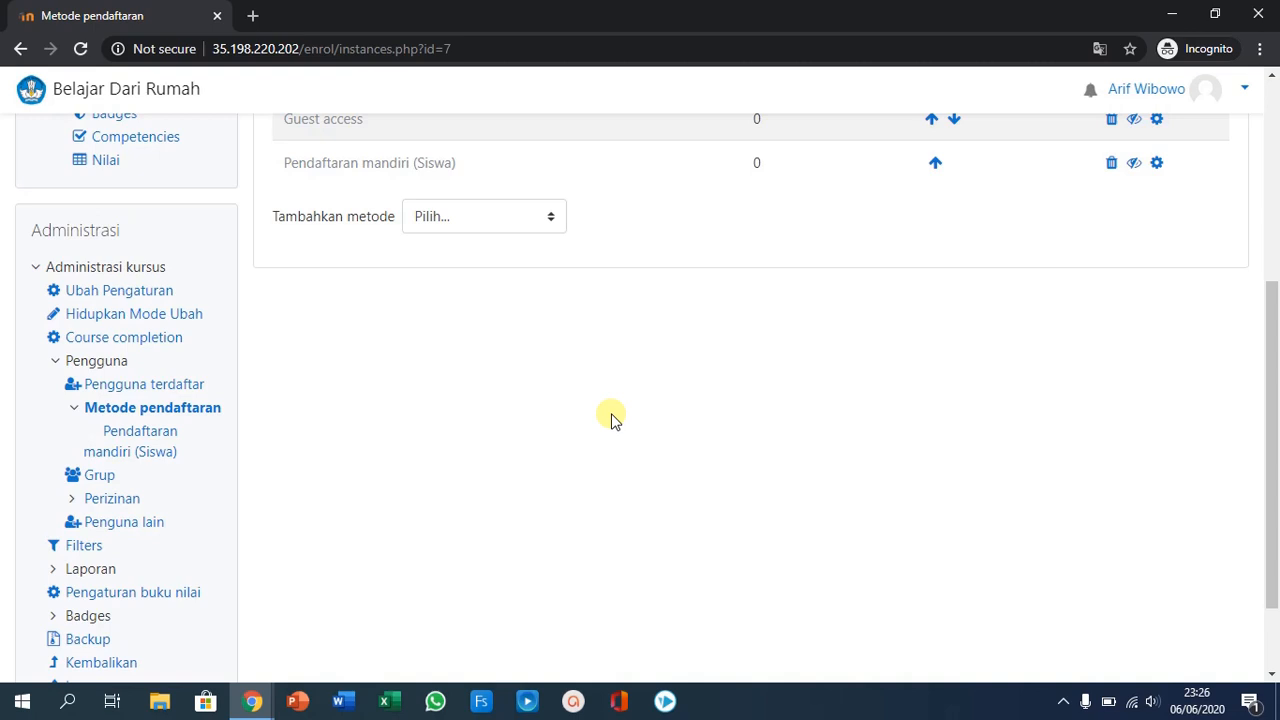
pyautogui.scroll(3, 612, 416)
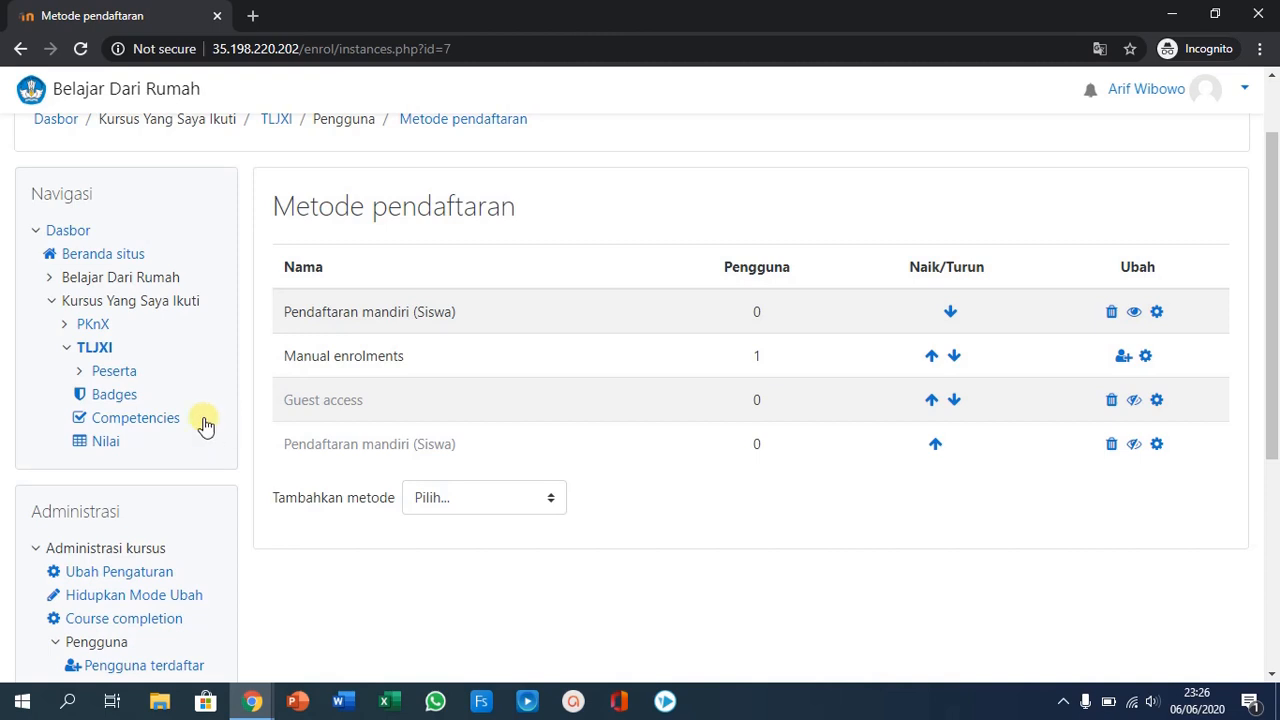
pyautogui.scroll(-2, 494, 522)
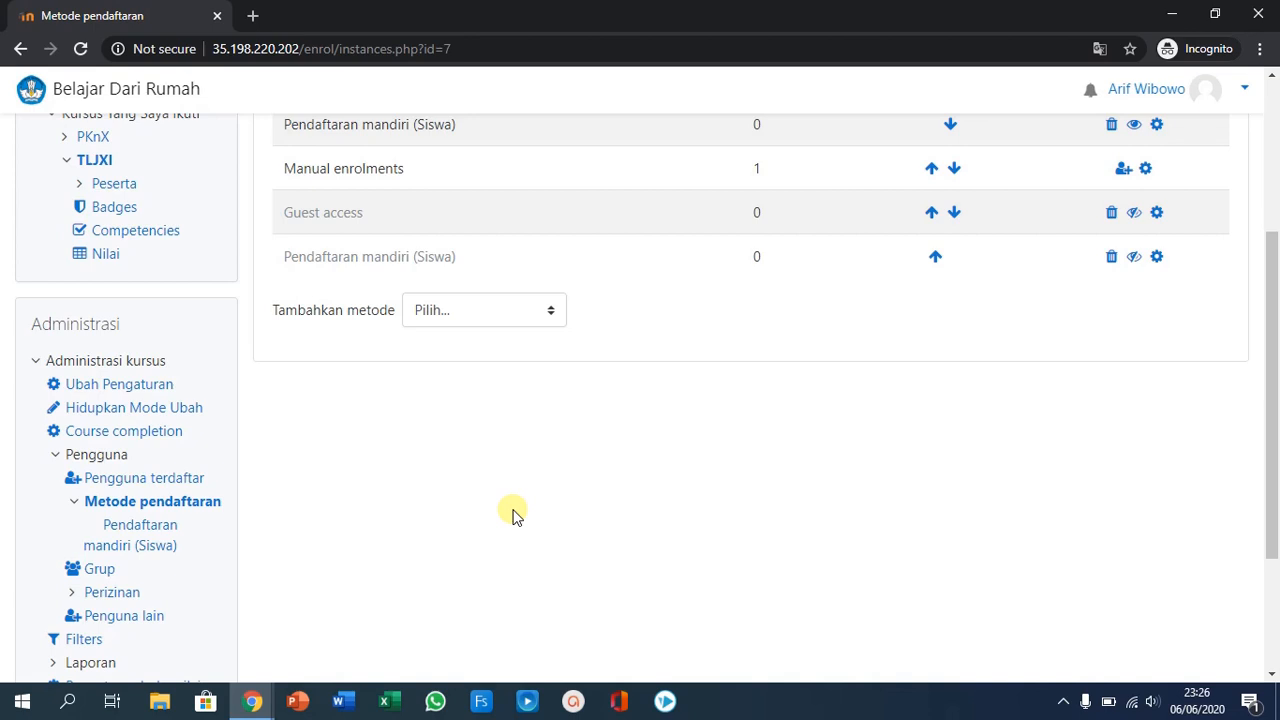
pyautogui.scroll(-2, 512, 514)
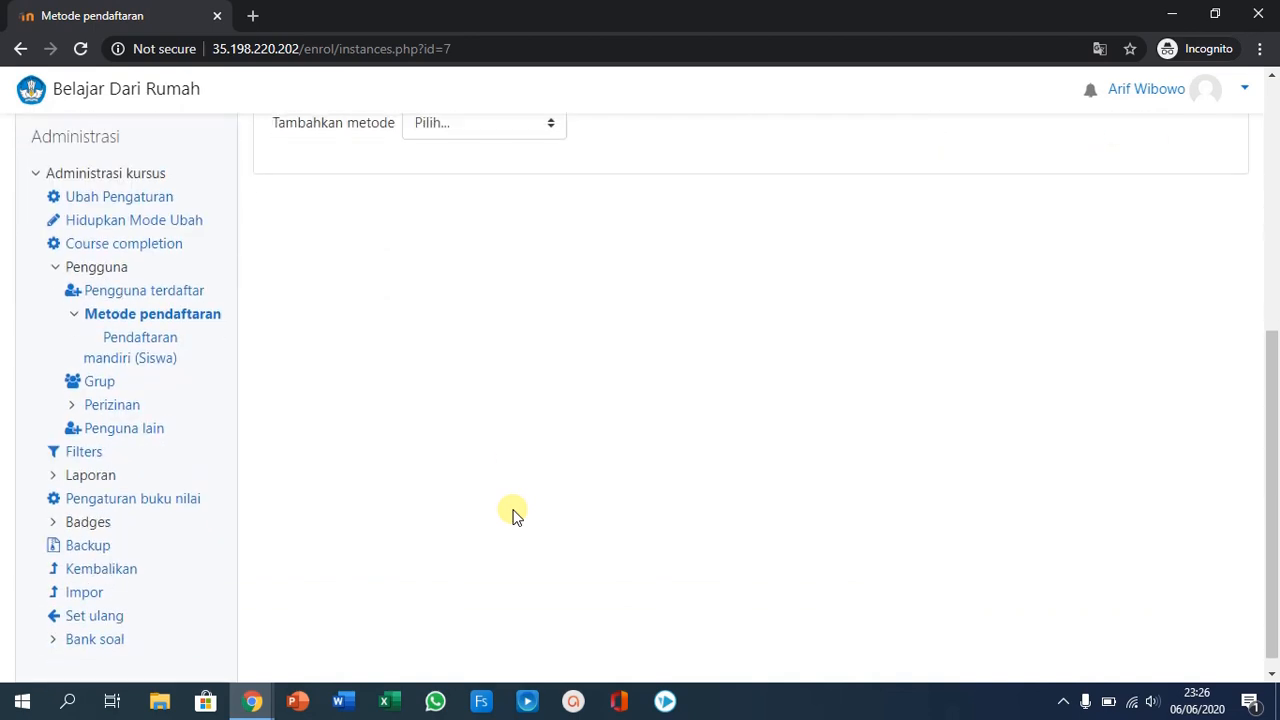
pyautogui.scroll(-1, 512, 514)
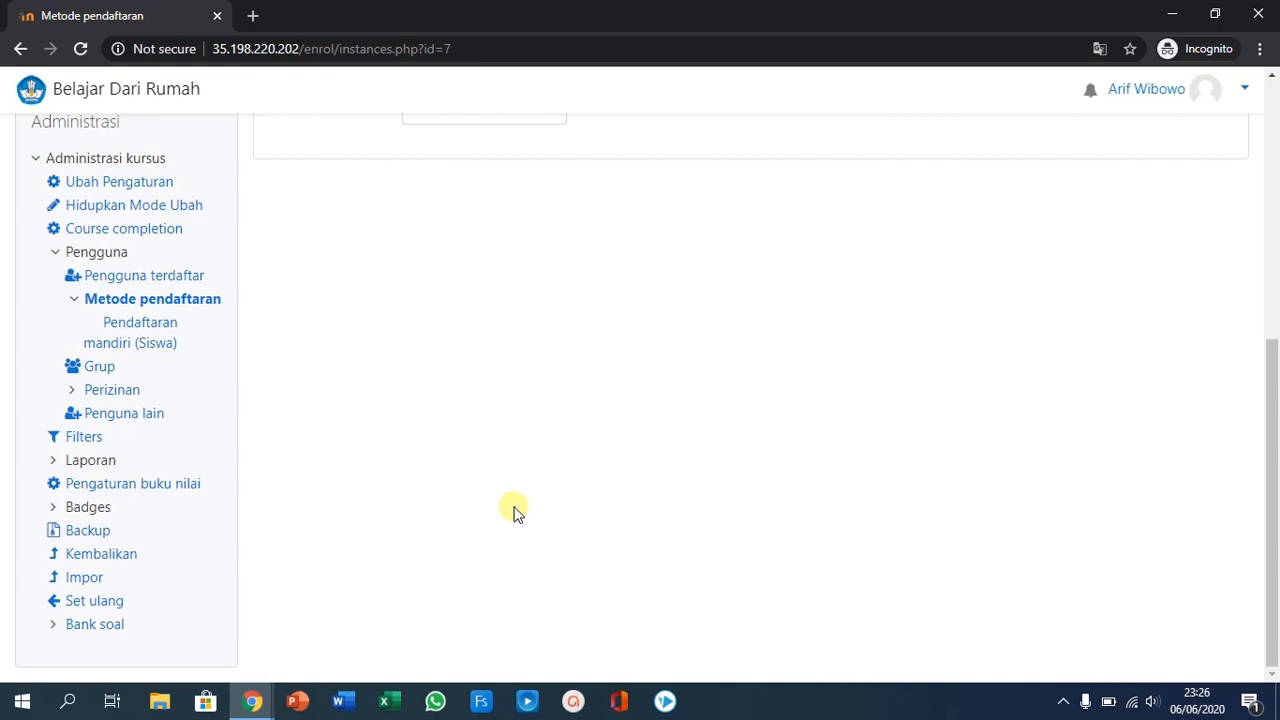
pyautogui.click(51, 628)
pyautogui.scroll(-1, 170, 540)
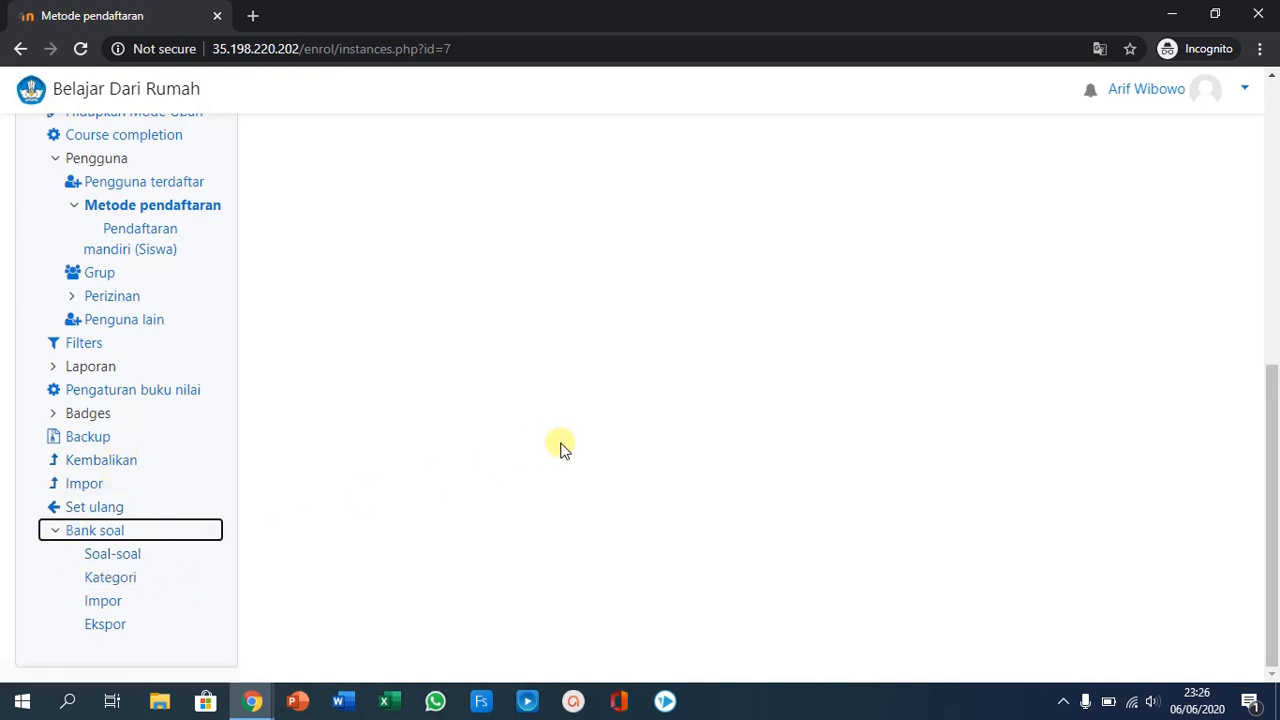
pyautogui.click(100, 604)
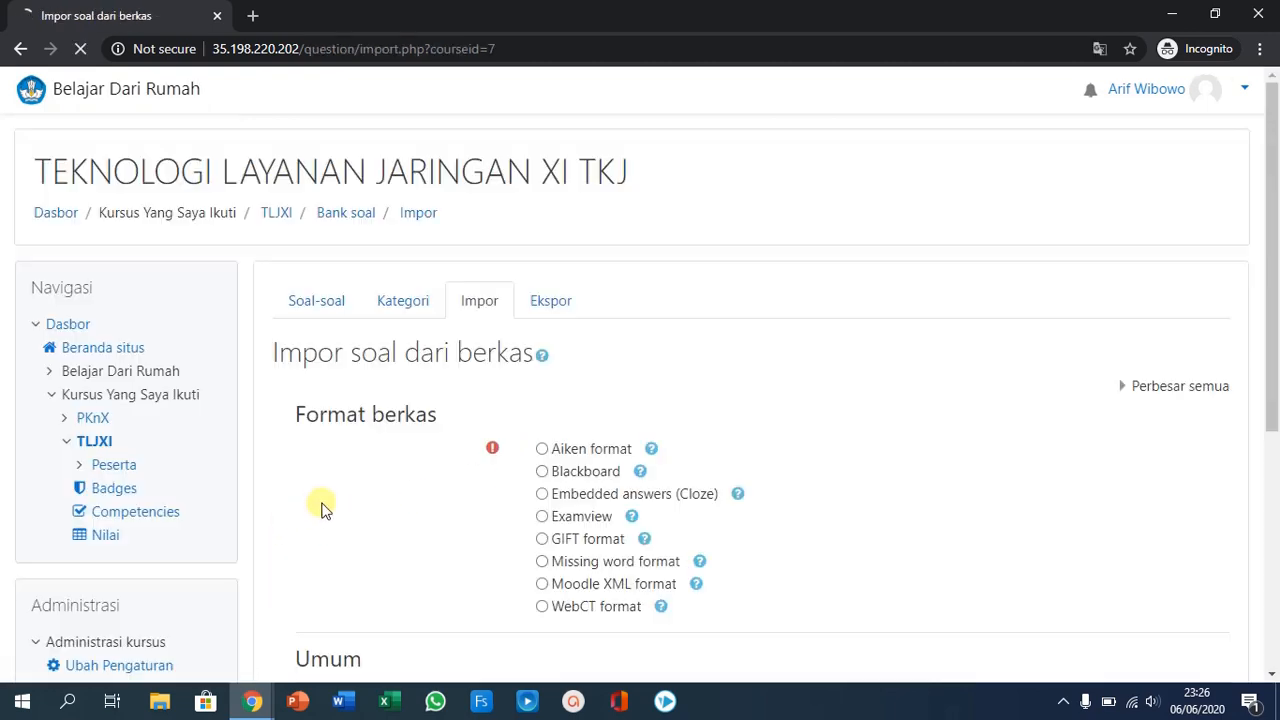
# - Select Blackboard as the import file format and check the general (Umum) import settings
pyautogui.scroll(-2, 366, 473)
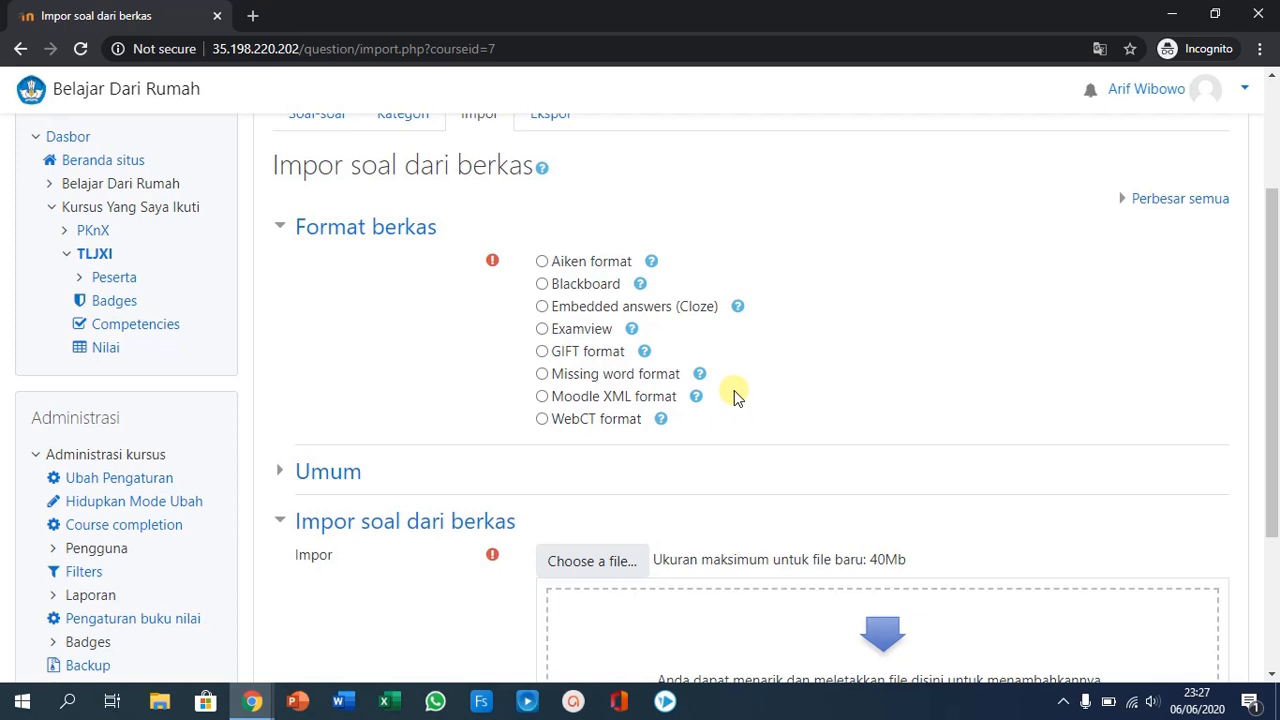
pyautogui.scroll(-1, 735, 410)
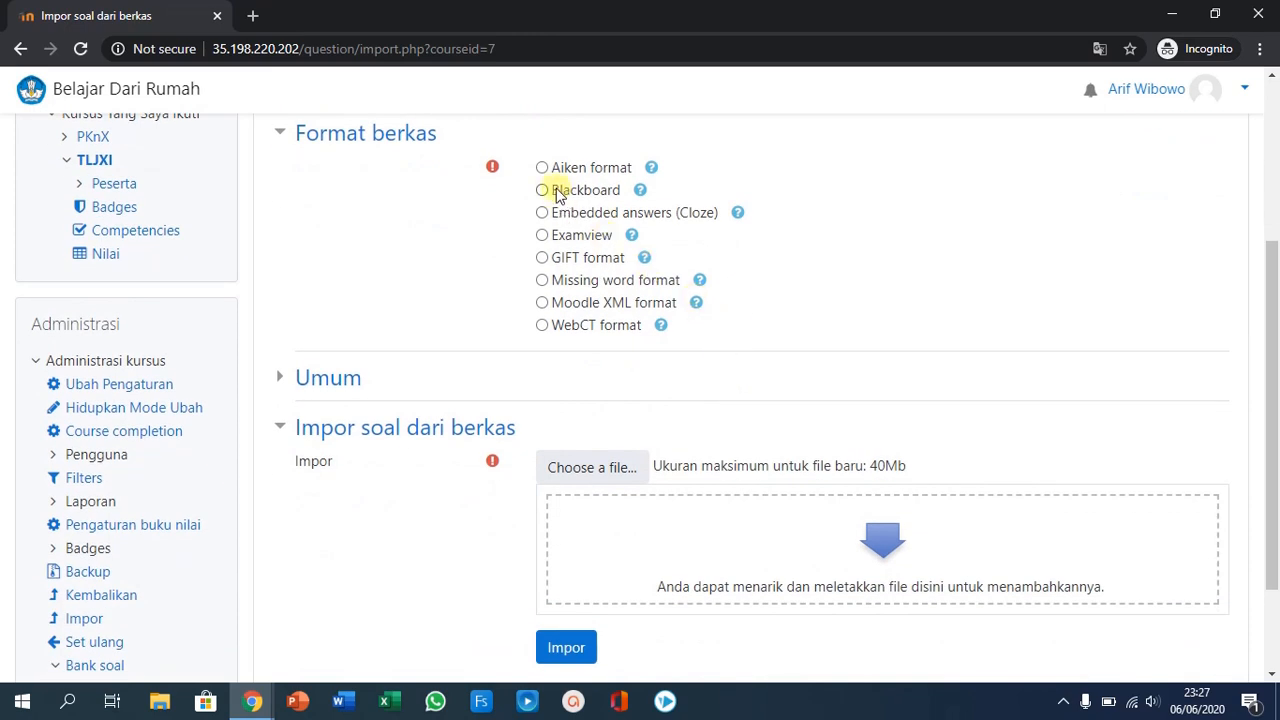
pyautogui.click(542, 190)
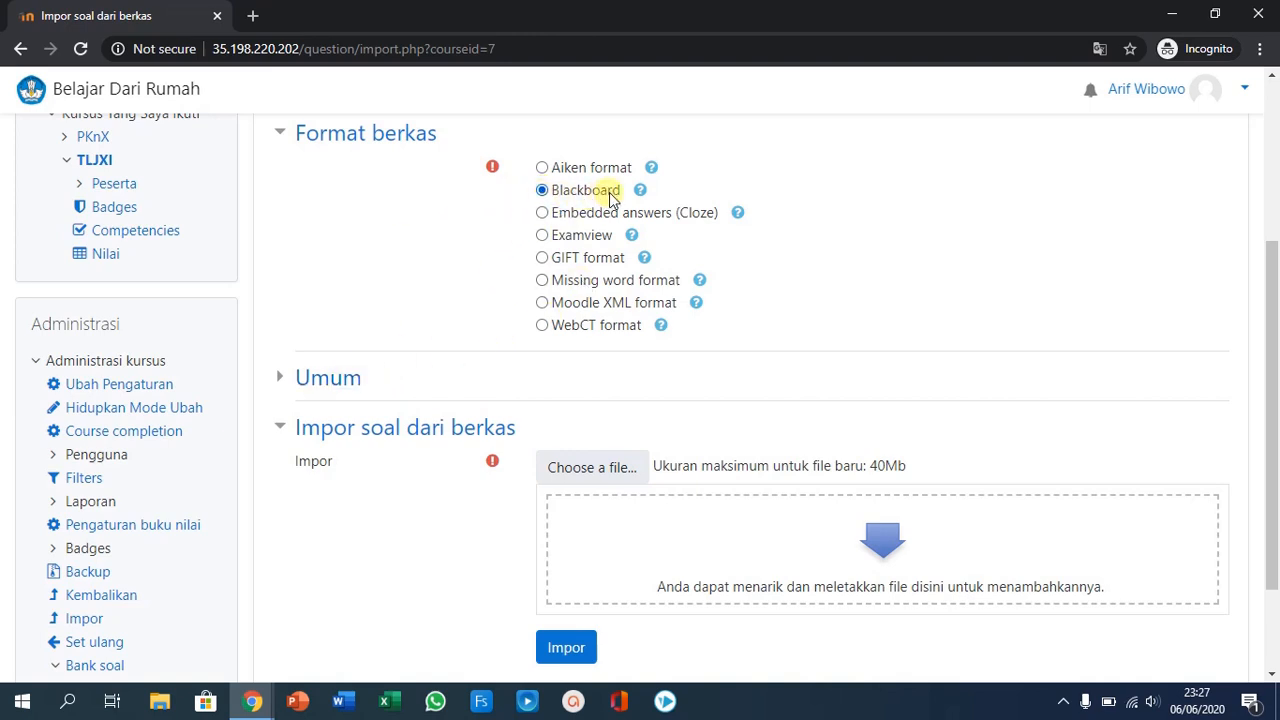
pyautogui.click(283, 374)
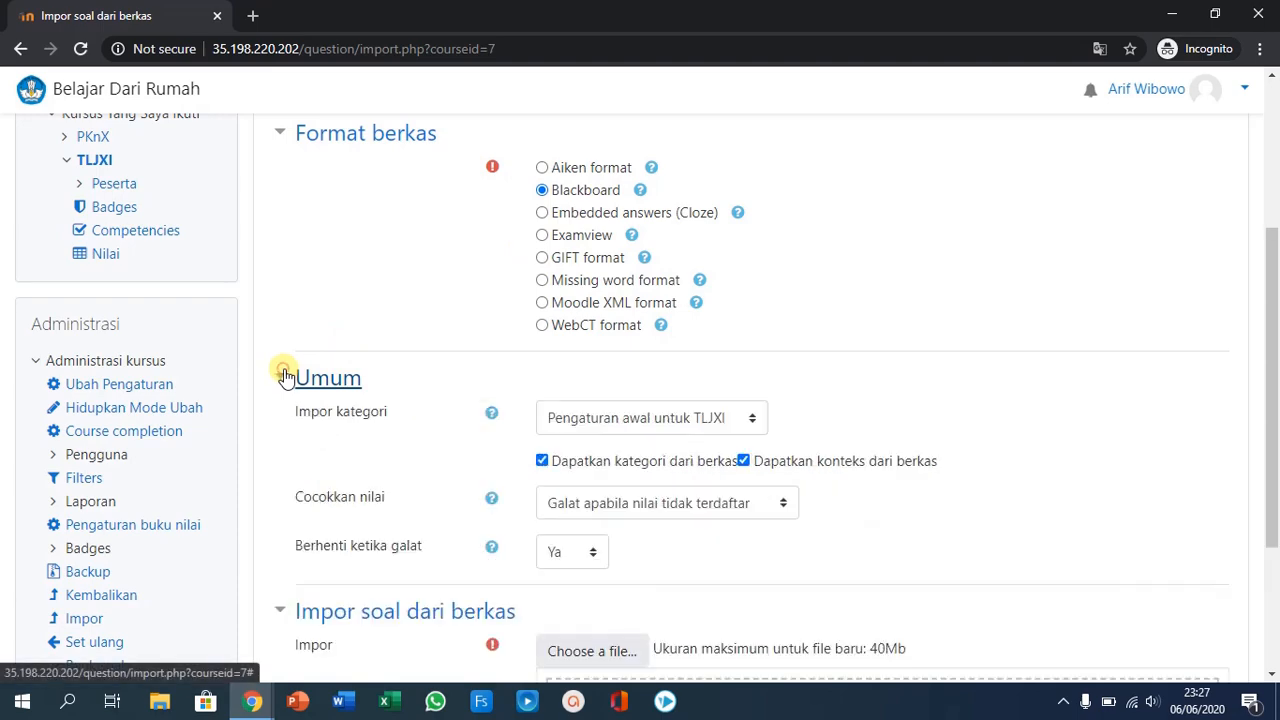
pyautogui.scroll(-2, 408, 340)
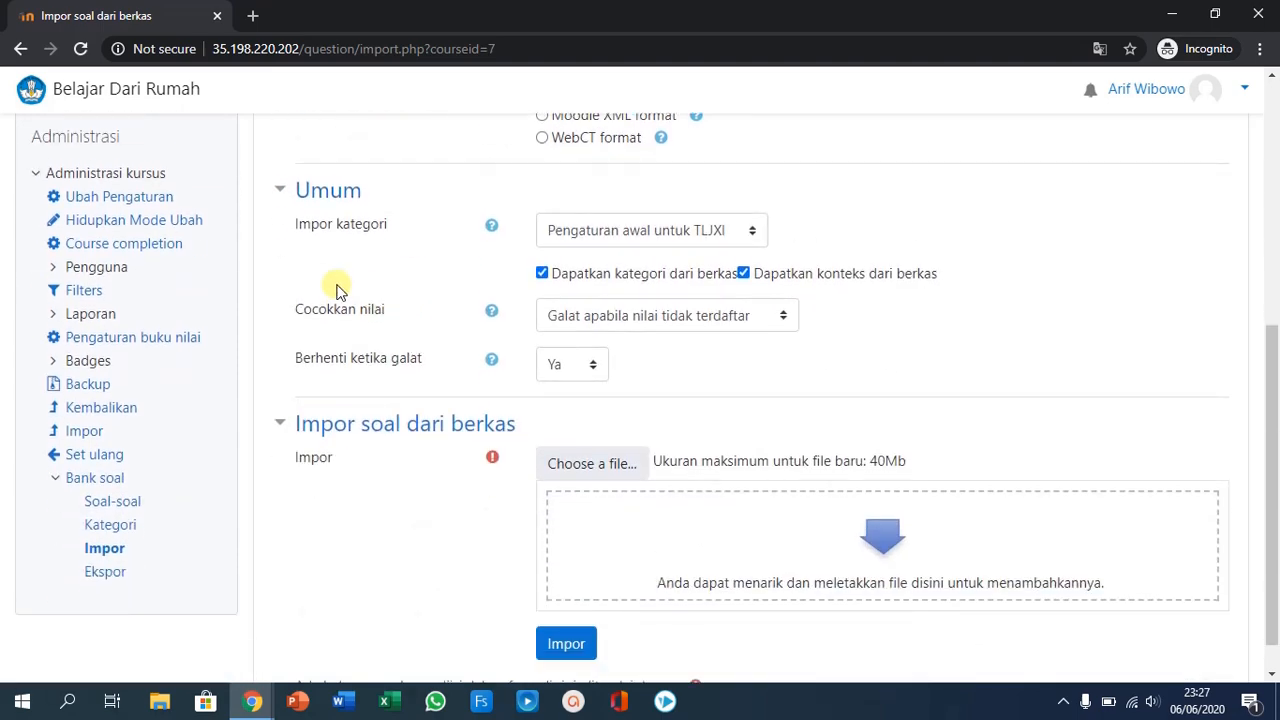
pyautogui.scroll(-1, 335, 288)
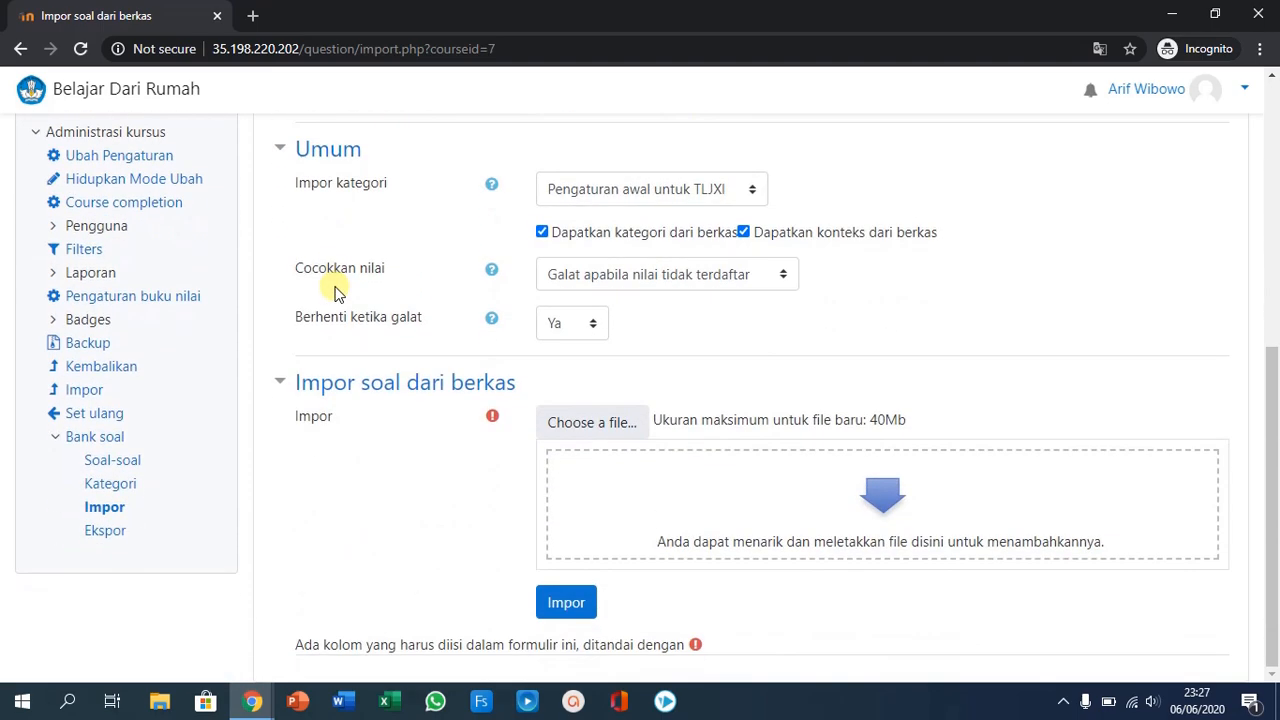
pyautogui.click(288, 151)
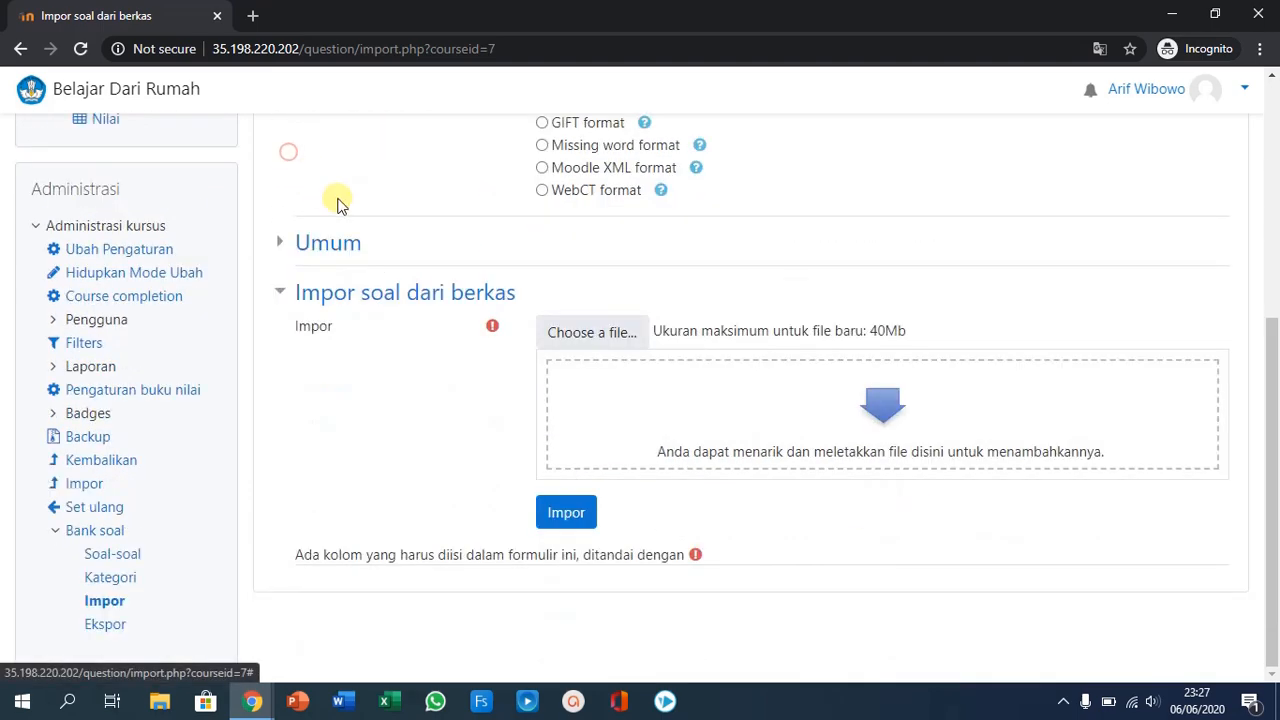
# - Choose SIMULASI.zip from the Documents folder as the question file to upload for the import
pyautogui.click(580, 338)
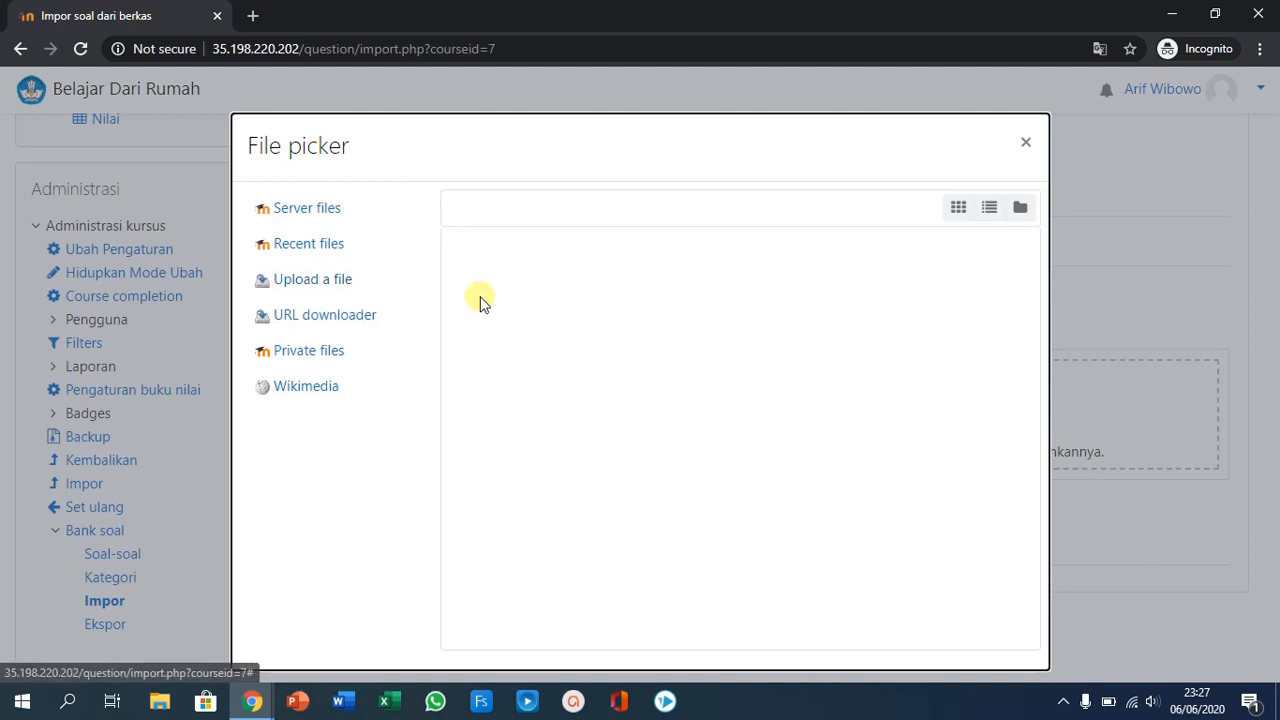
pyautogui.click(326, 287)
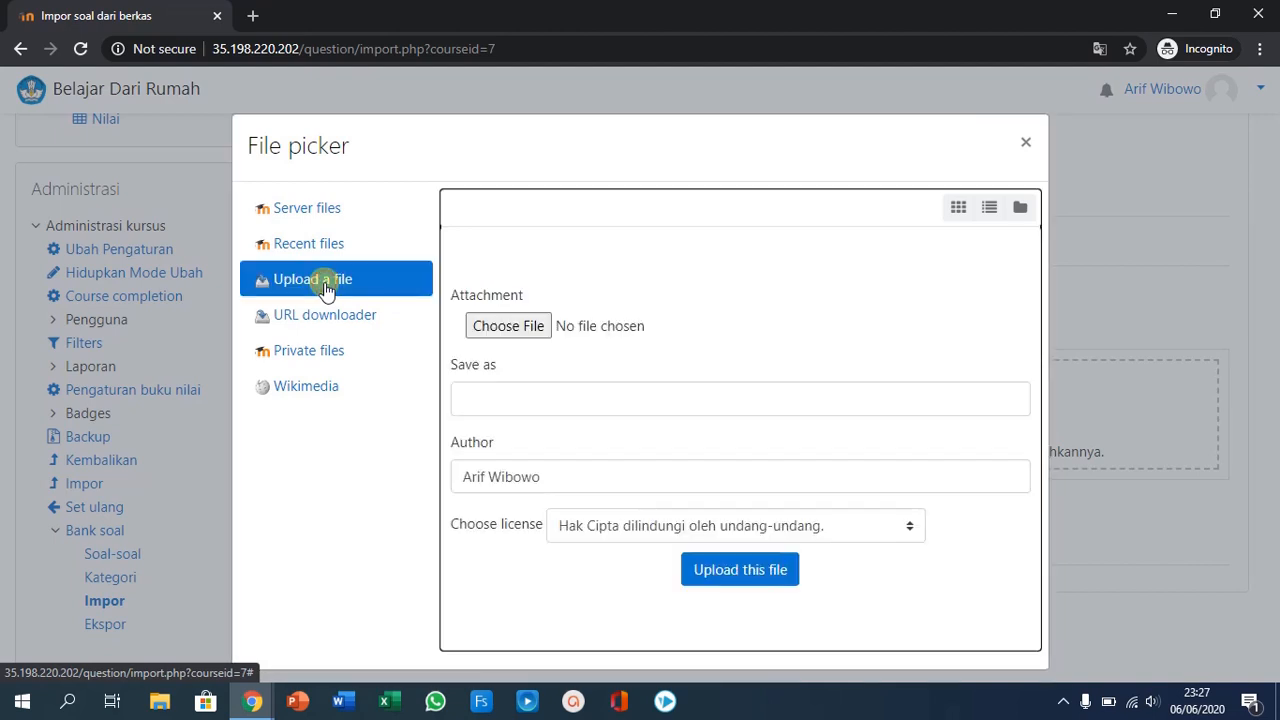
pyautogui.click(497, 324)
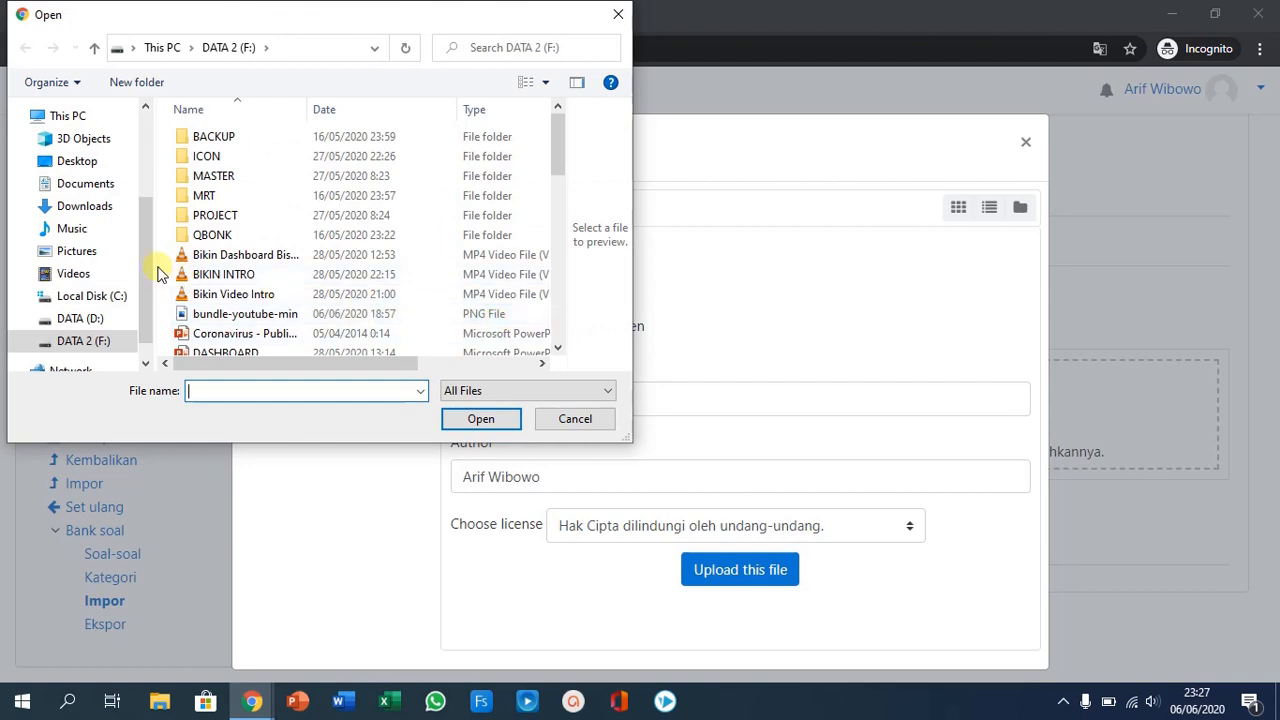
pyautogui.click(98, 184)
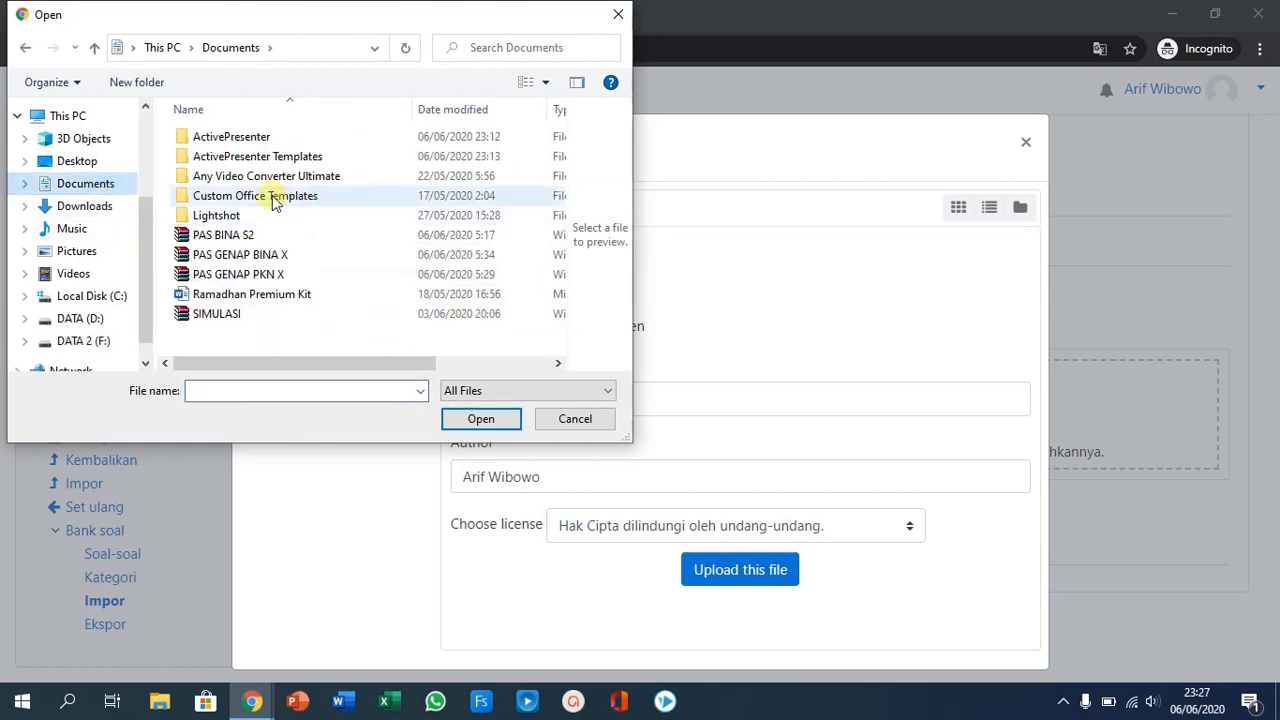
pyautogui.click(241, 316)
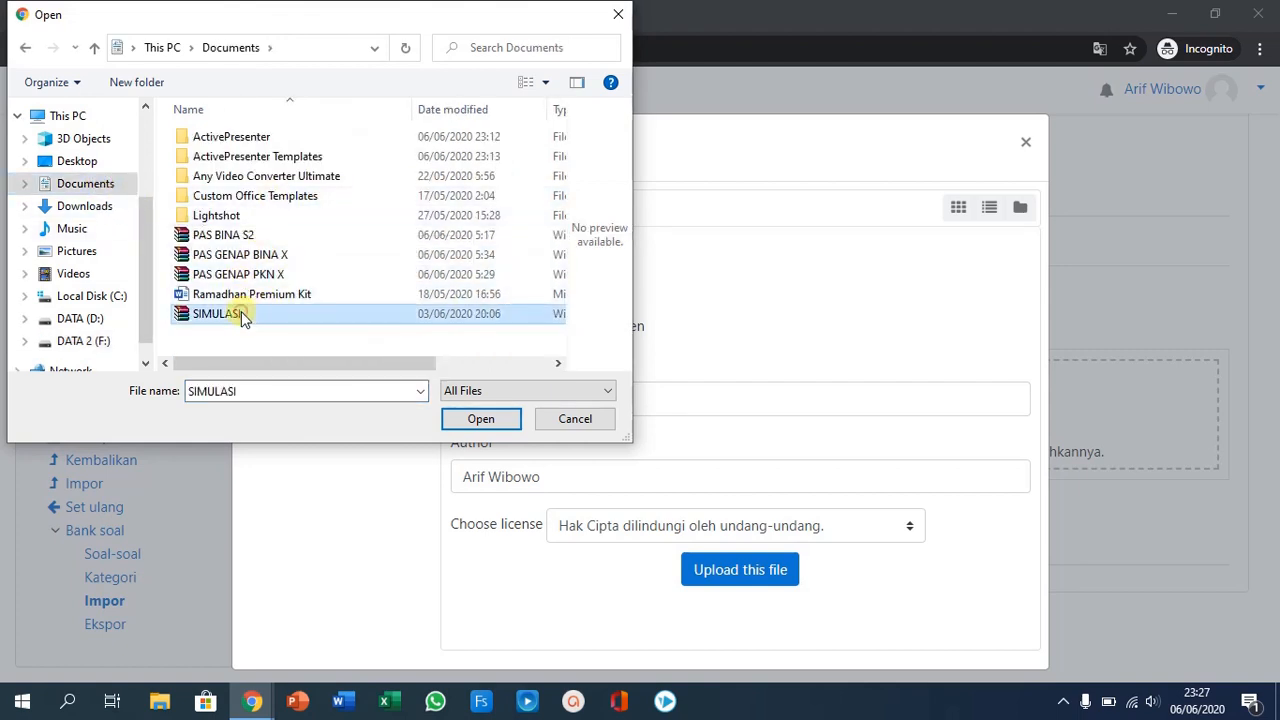
pyautogui.click(480, 418)
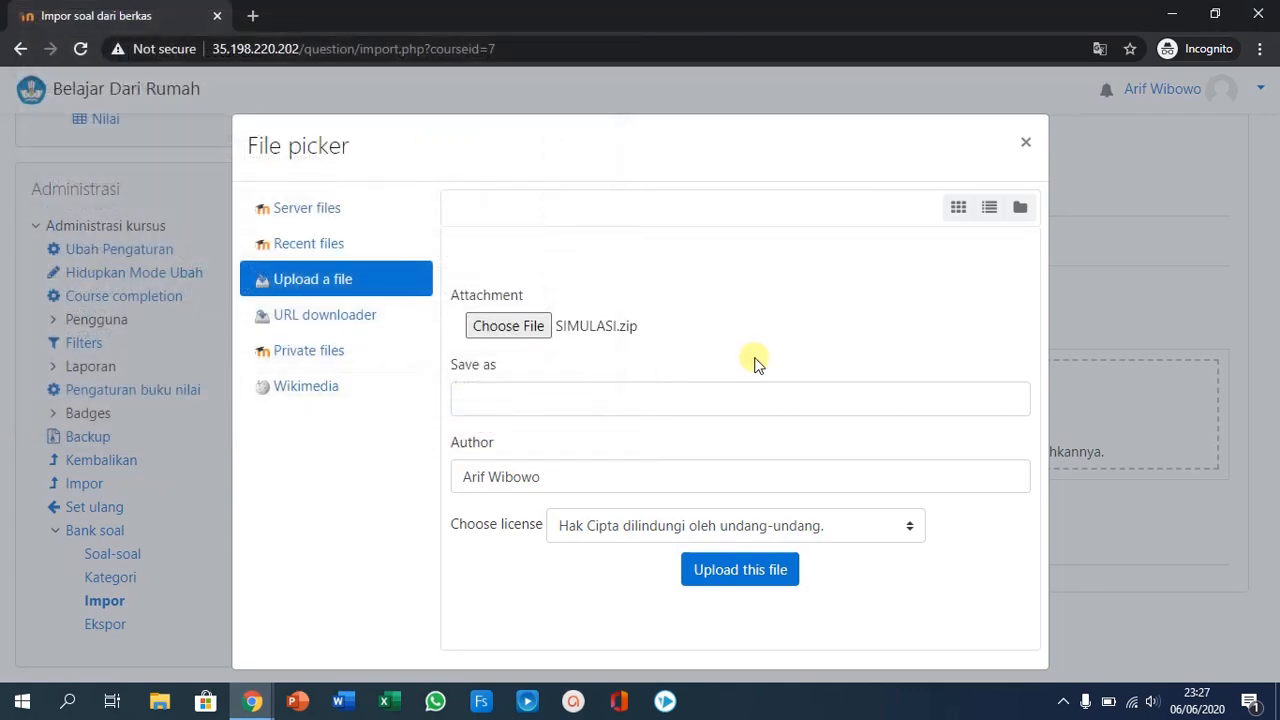
# - Upload the selected SIMULASI.zip, import its questions, and continue to the course's question bank
pyautogui.click(736, 570)
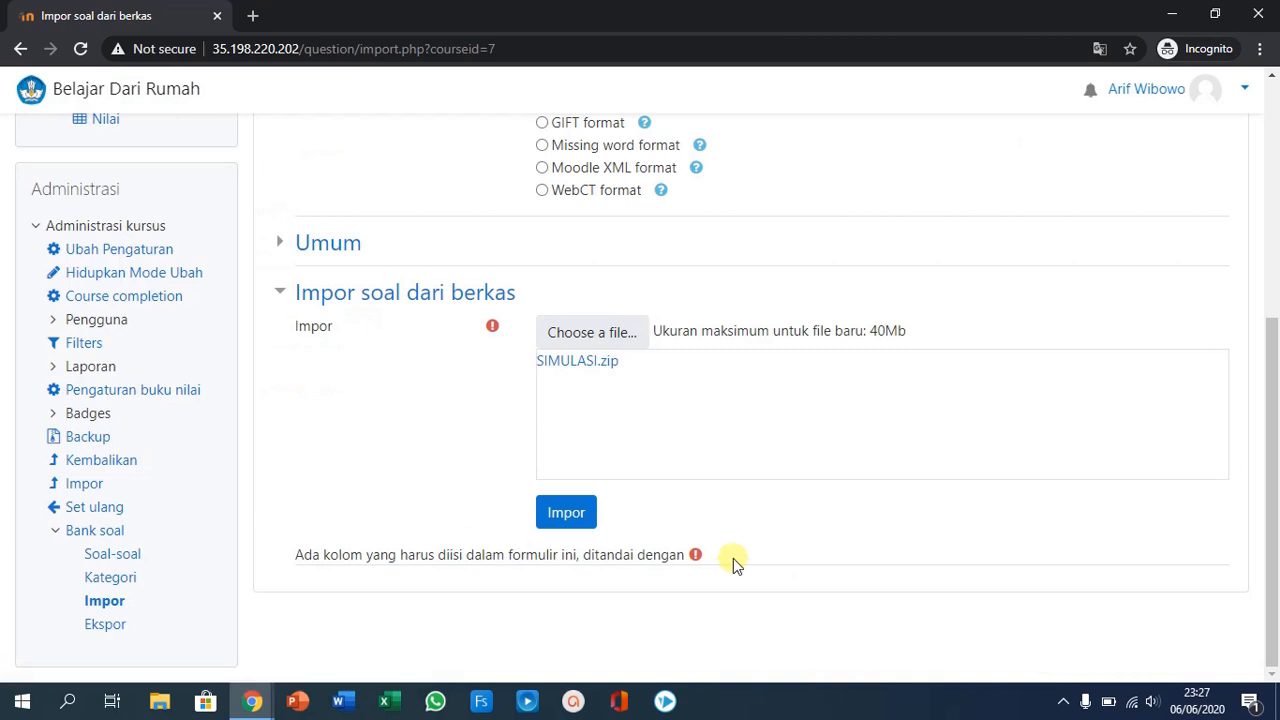
pyautogui.click(558, 512)
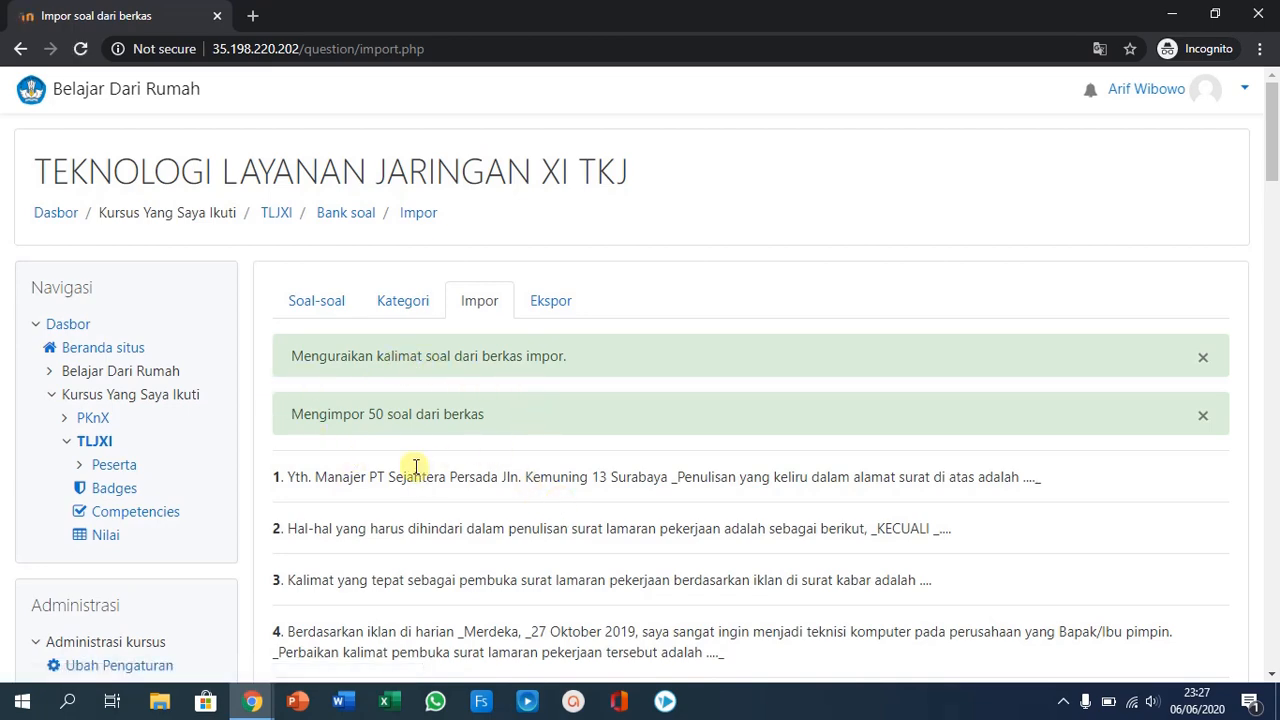
pyautogui.scroll(-15, 509, 443)
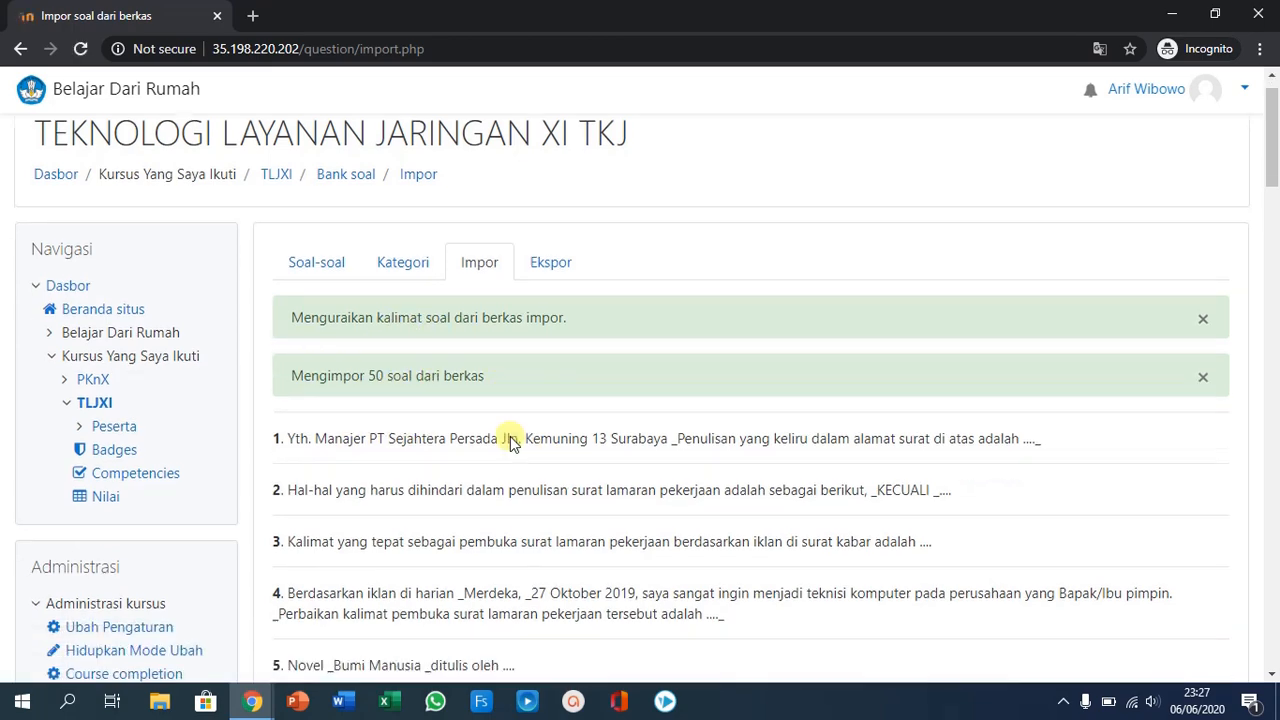
pyautogui.scroll(-10, 529, 460)
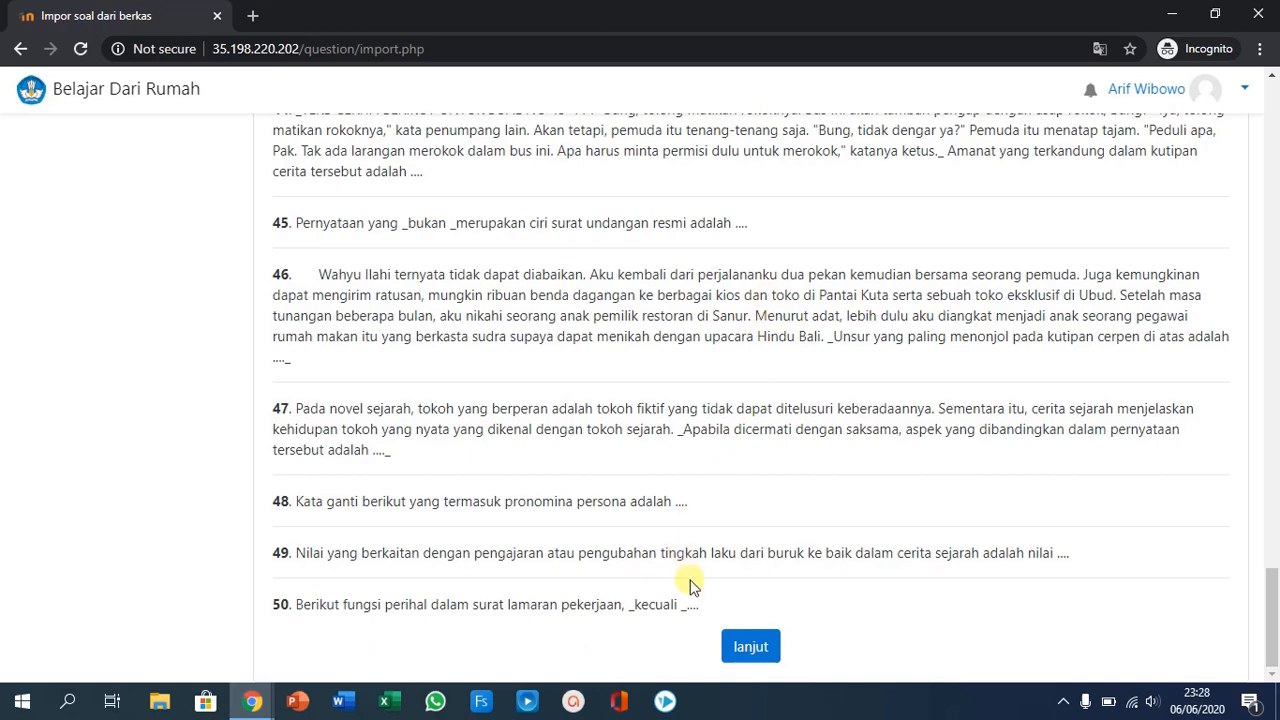
pyautogui.click(752, 648)
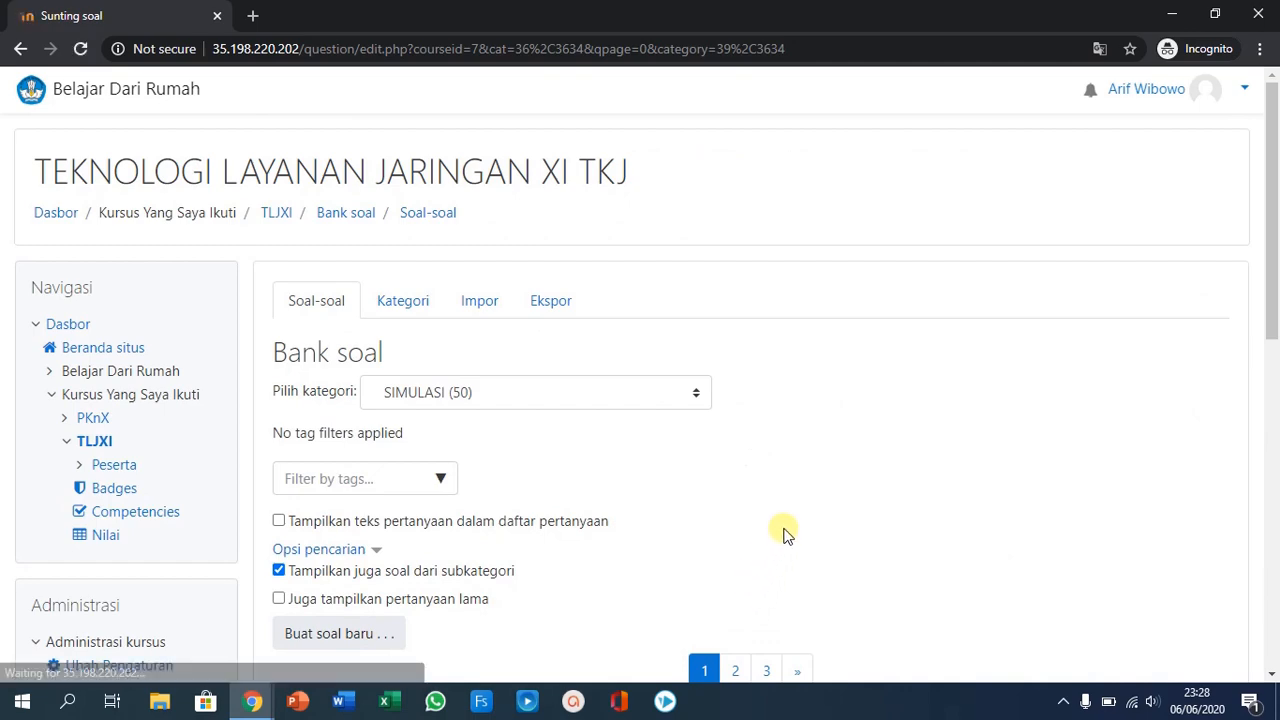
# - Look through the imported questions of the SIMULASI category in the question bank
pyautogui.scroll(-3, 783, 530)
pyautogui.scroll(-5, 783, 527)
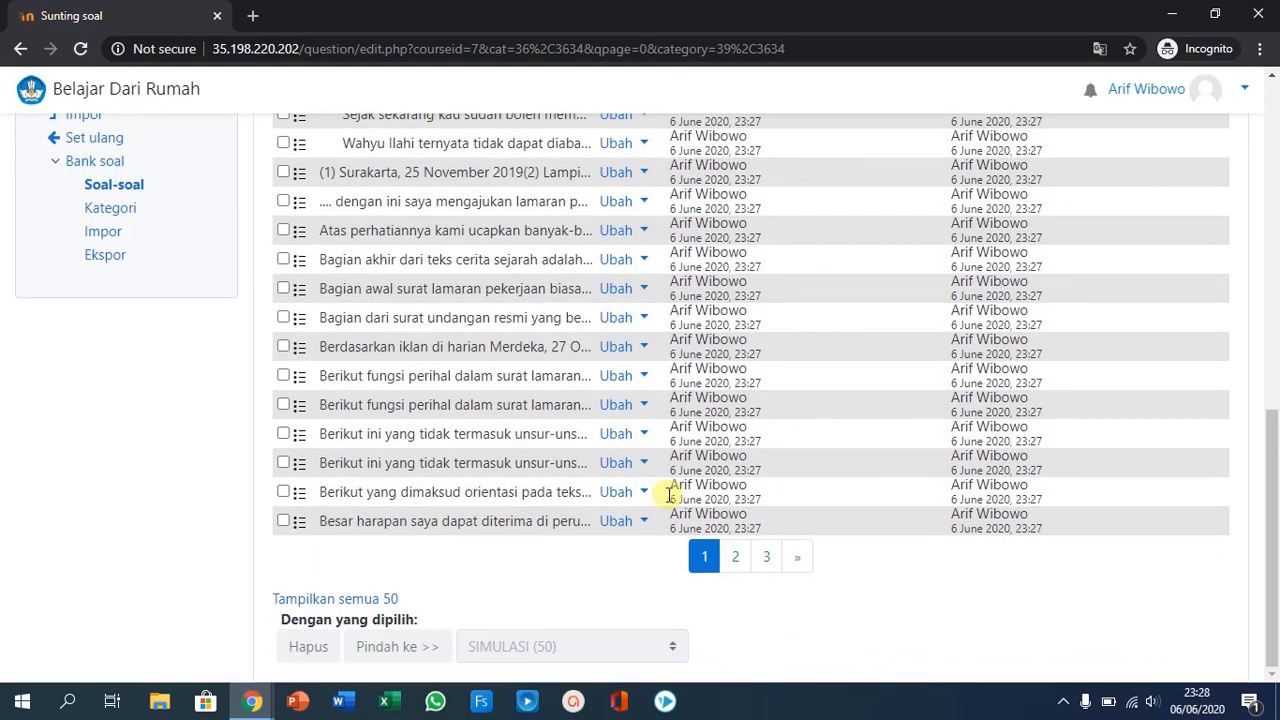
pyautogui.scroll(6, 667, 494)
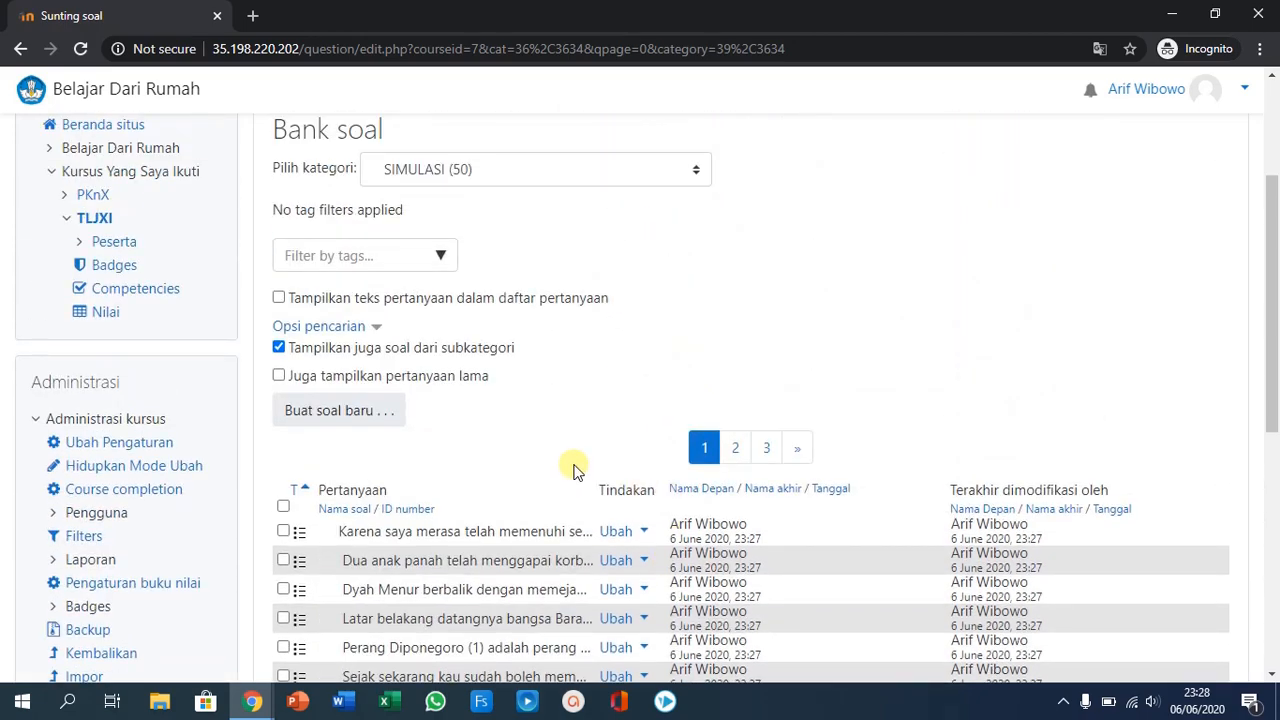
pyautogui.scroll(-6, 575, 470)
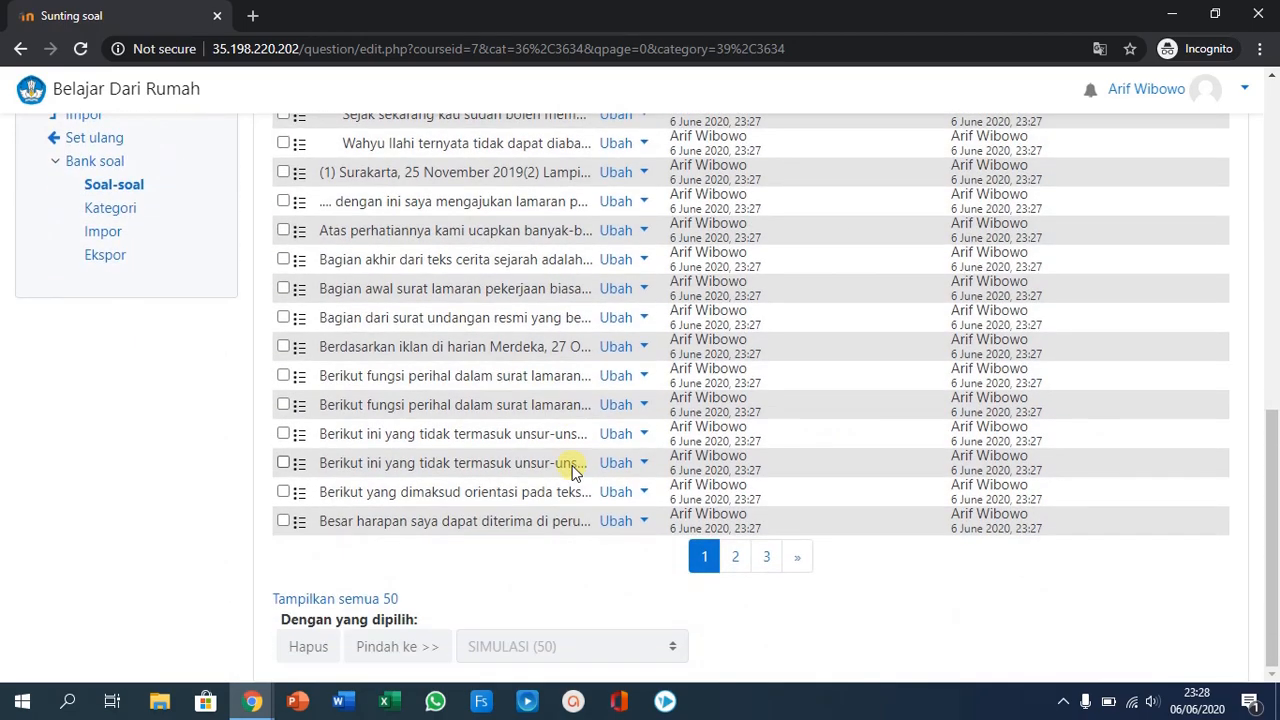
pyautogui.scroll(3, 575, 470)
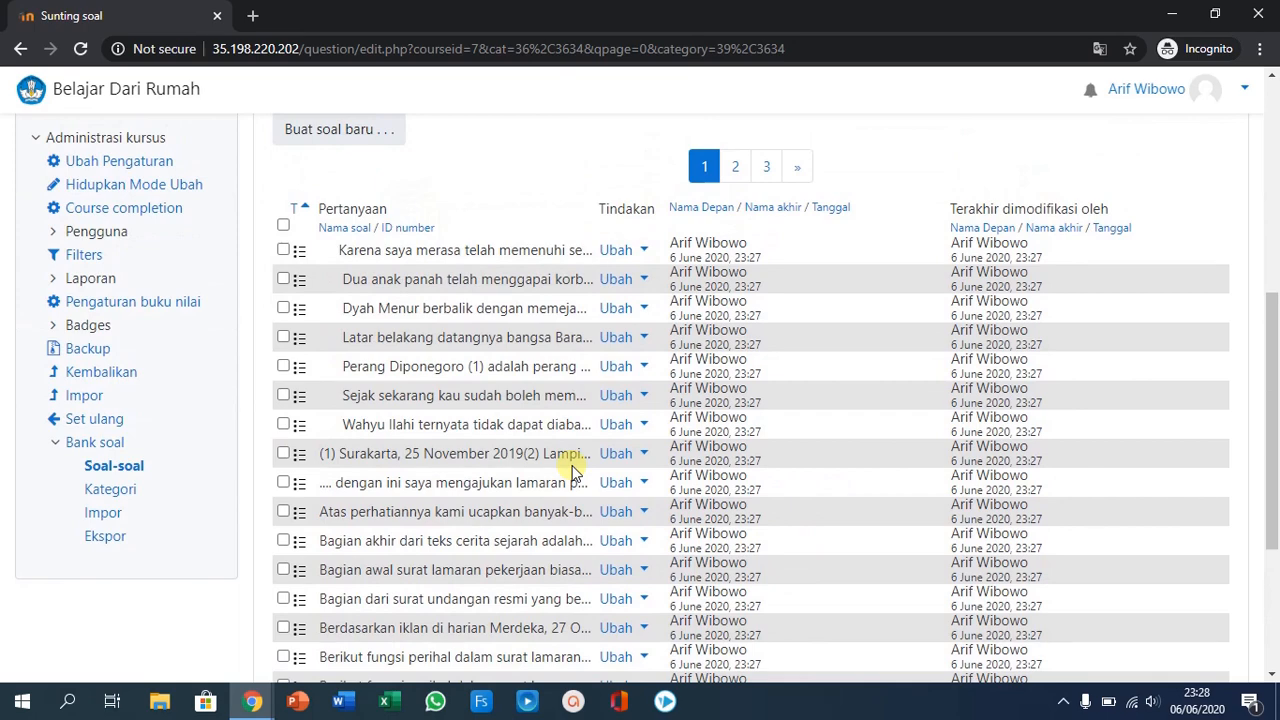
pyautogui.scroll(2, 572, 470)
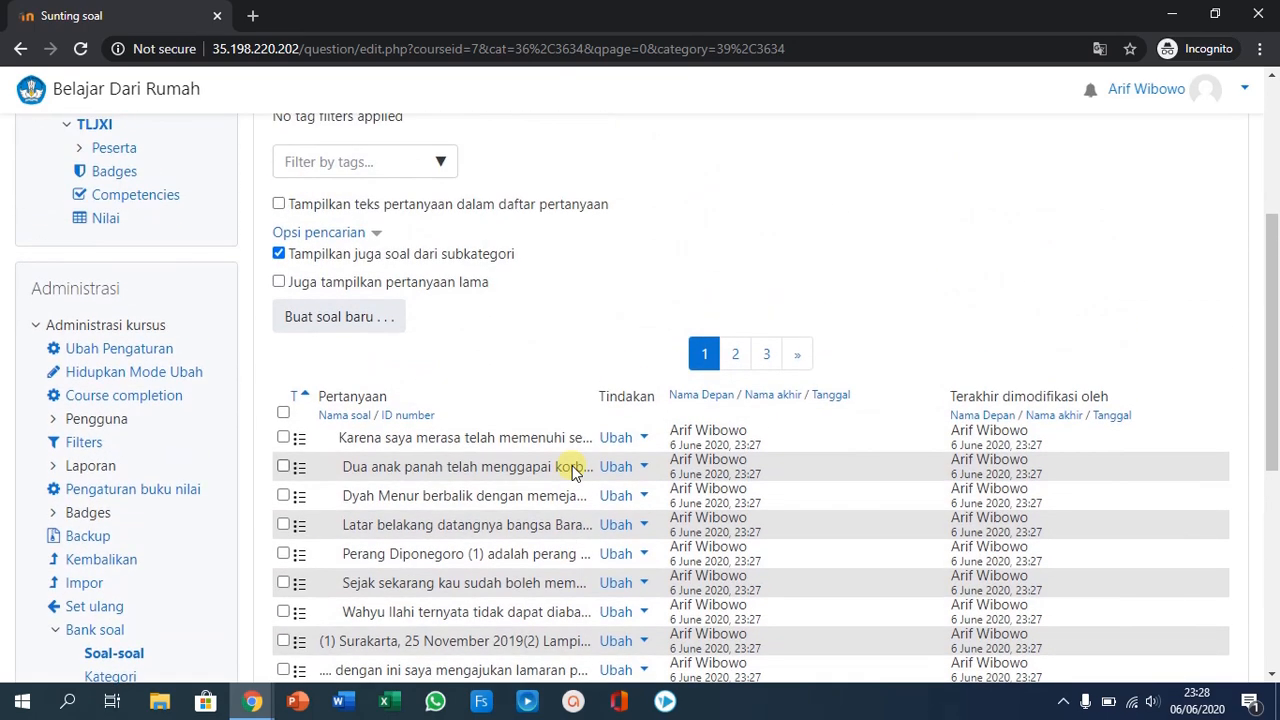
pyautogui.scroll(1, 575, 470)
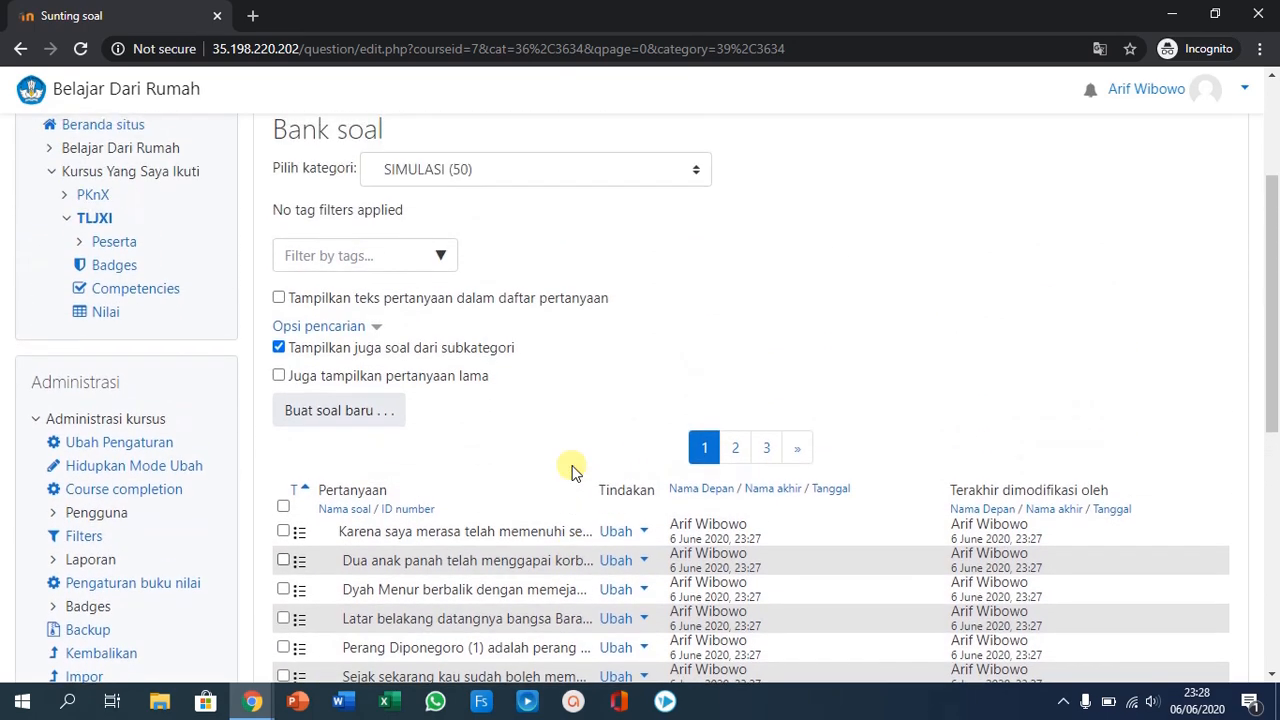
pyautogui.scroll(2, 575, 470)
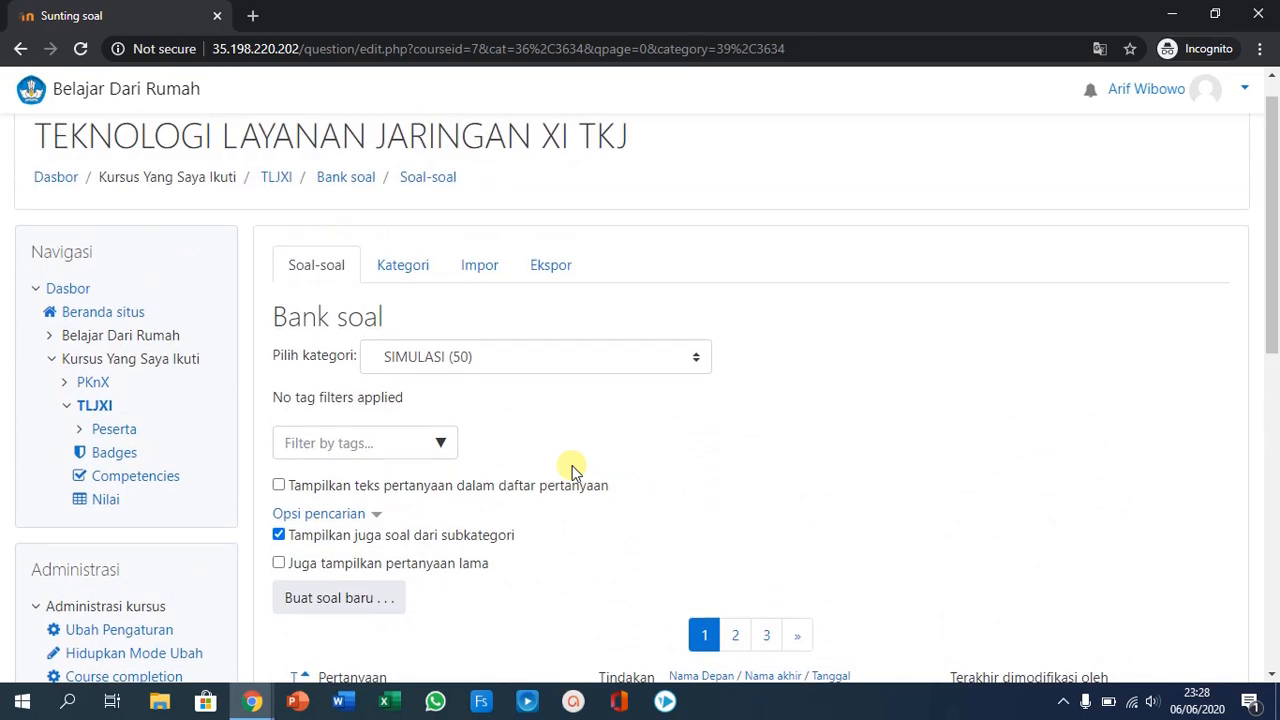
pyautogui.scroll(-6, 572, 470)
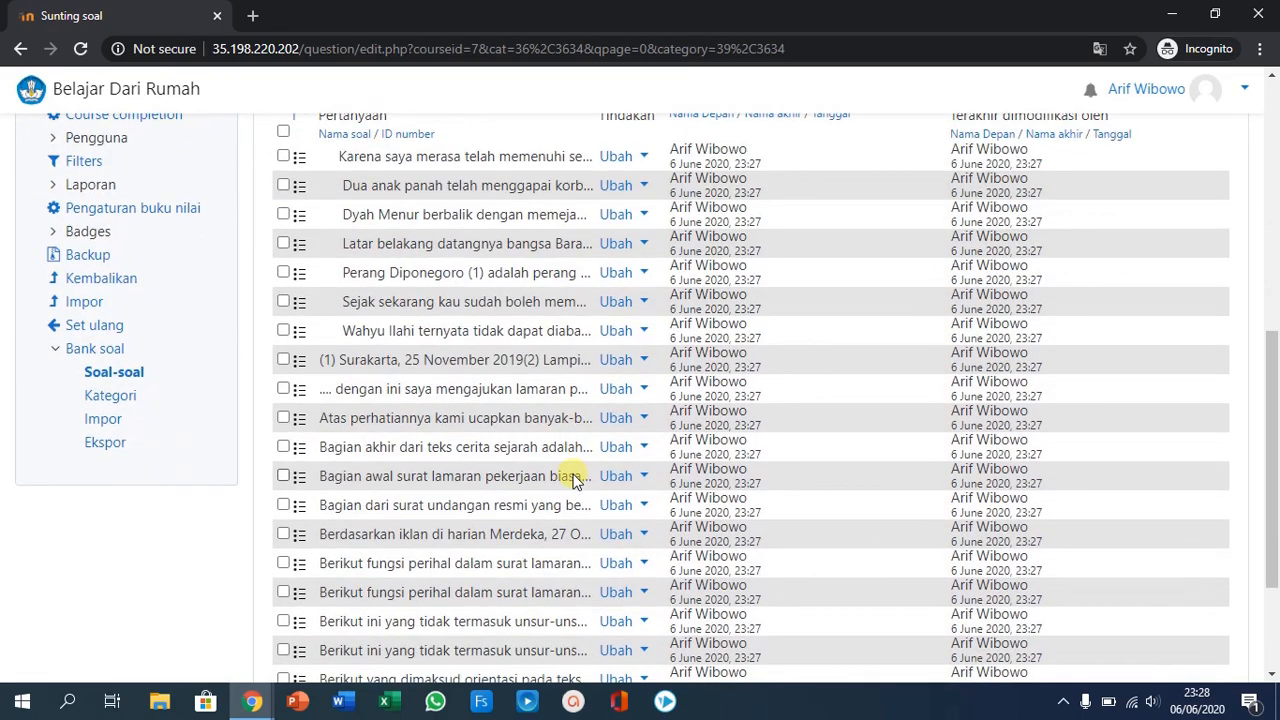
pyautogui.scroll(6, 575, 480)
pyautogui.scroll(-5, 575, 482)
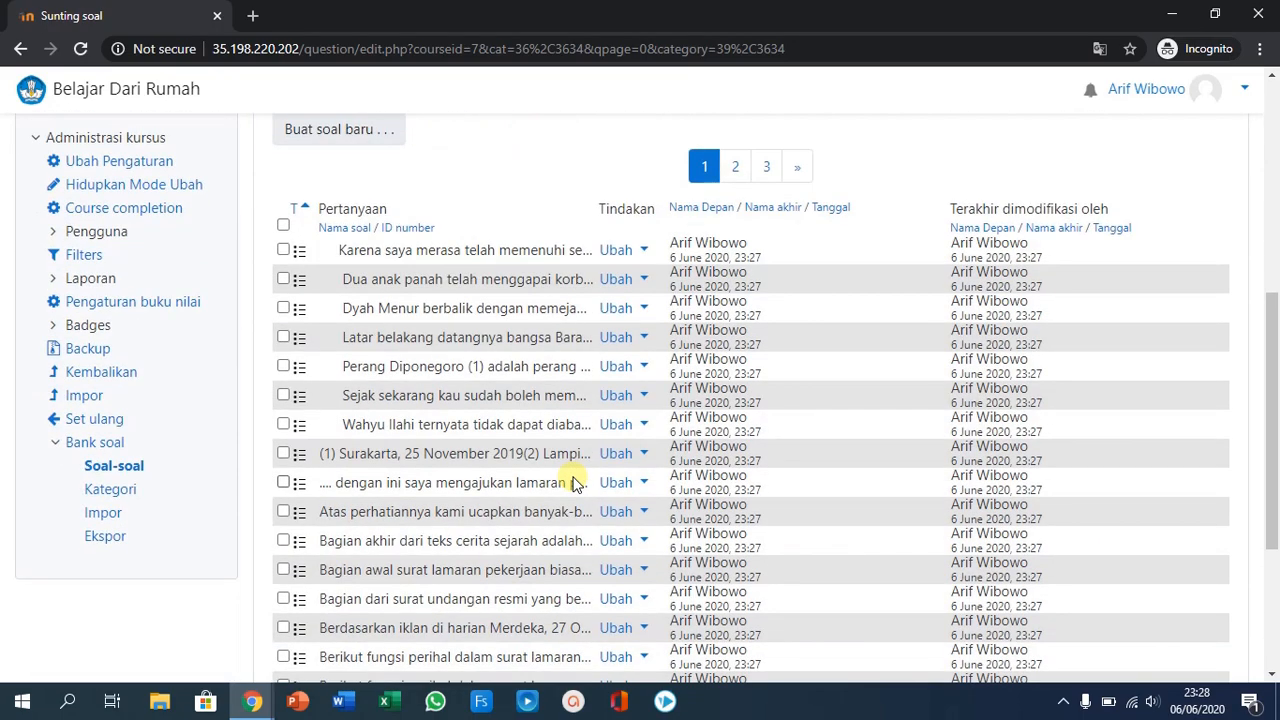
pyautogui.scroll(3, 575, 483)
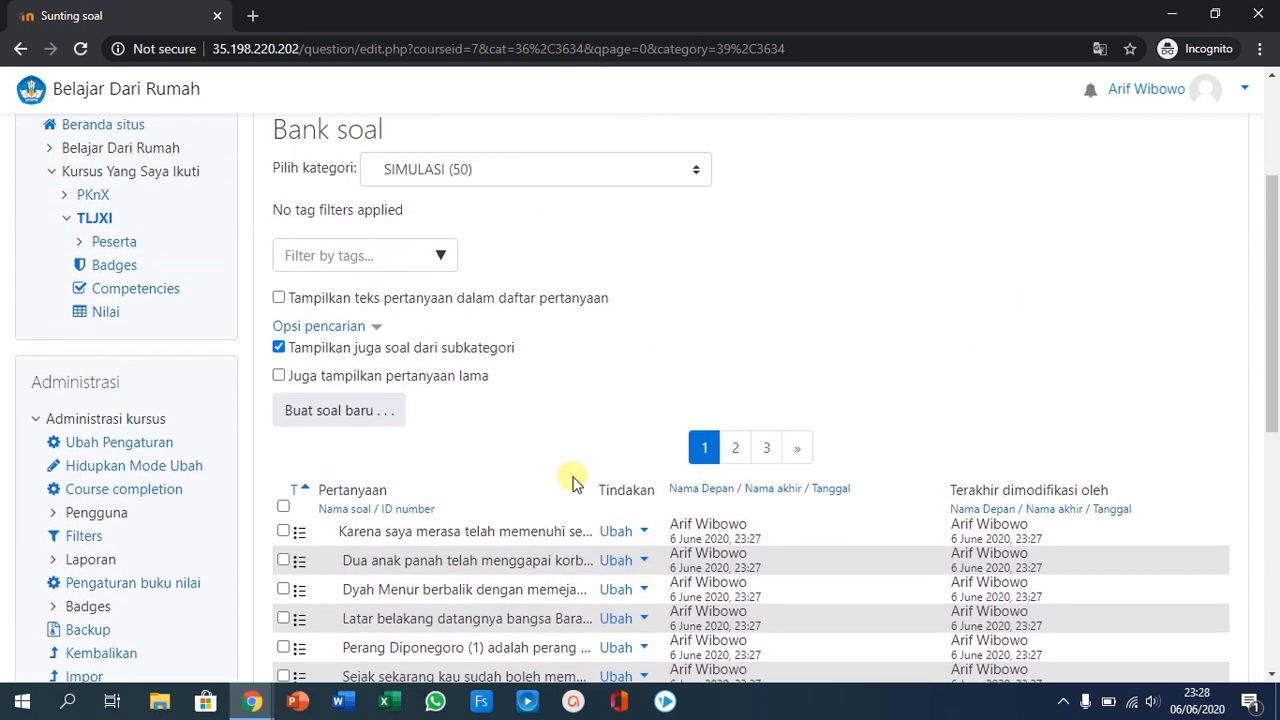
# - Start adding a new quiz (Kuis) to the TLJXI course and name it PENILAIAN AKHIR SEMESTER GENAP 2020
pyautogui.scroll(1, 573, 483)
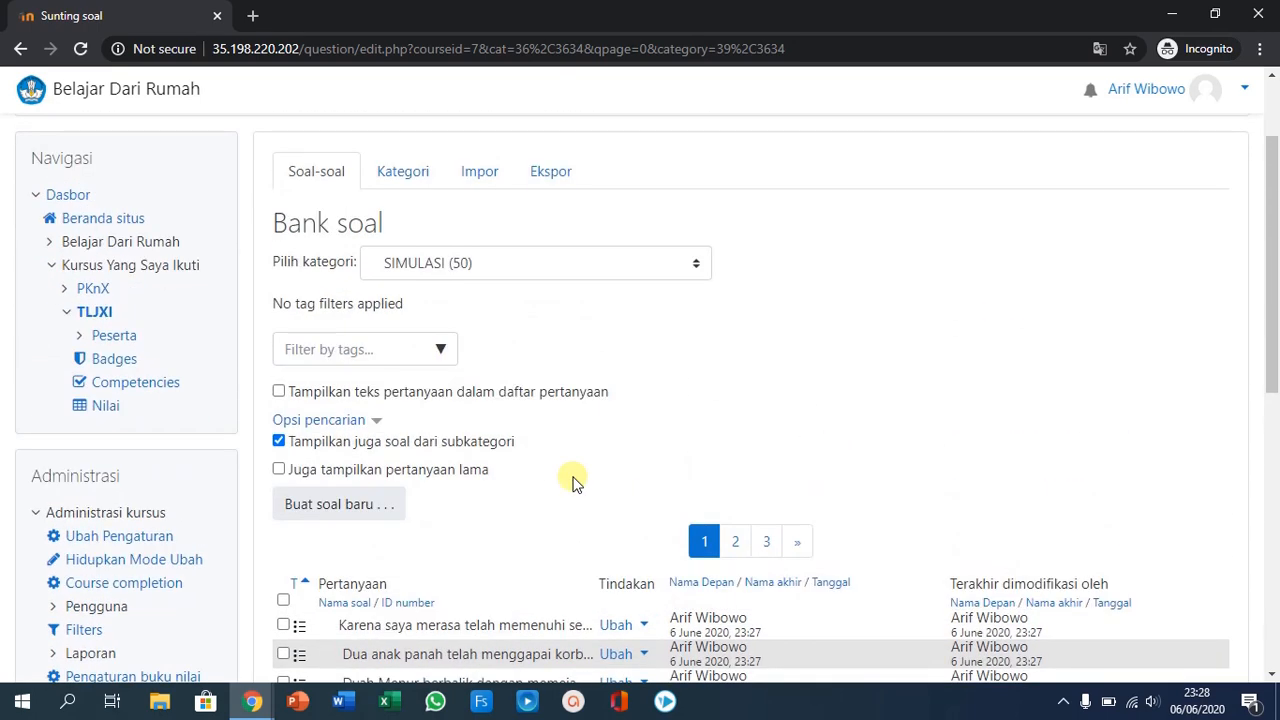
pyautogui.click(95, 312)
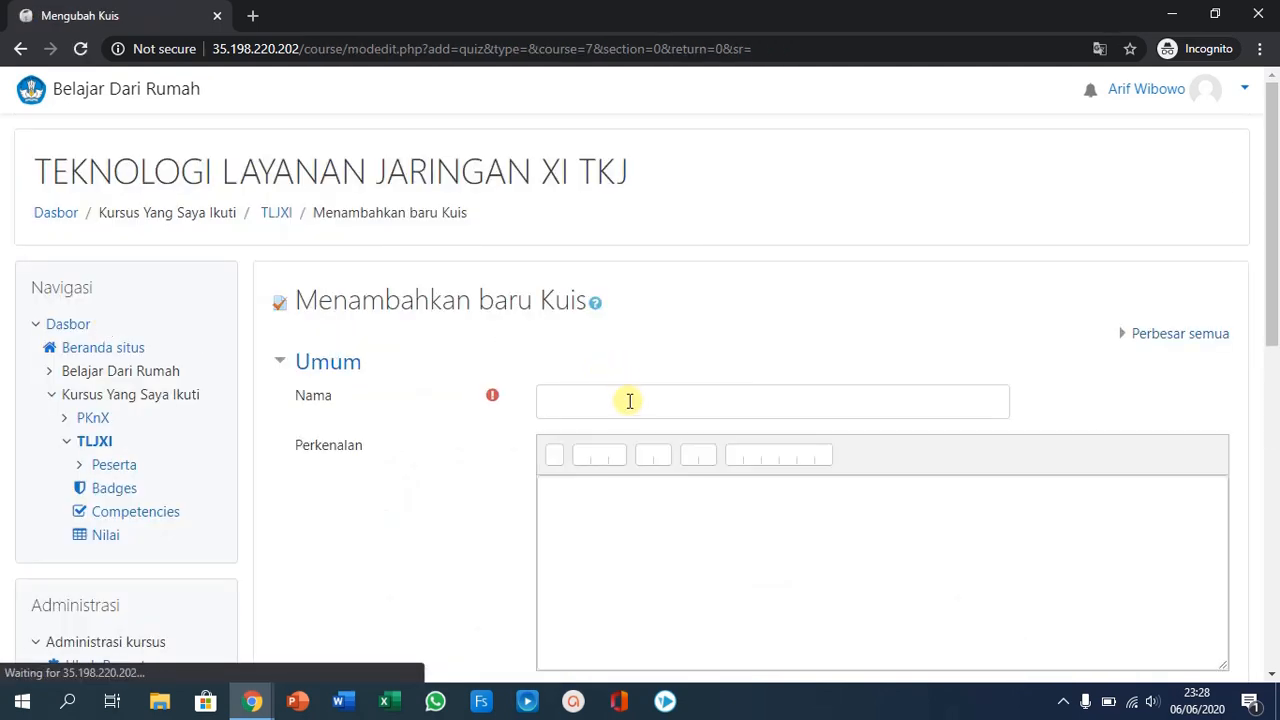
pyautogui.click(625, 405)
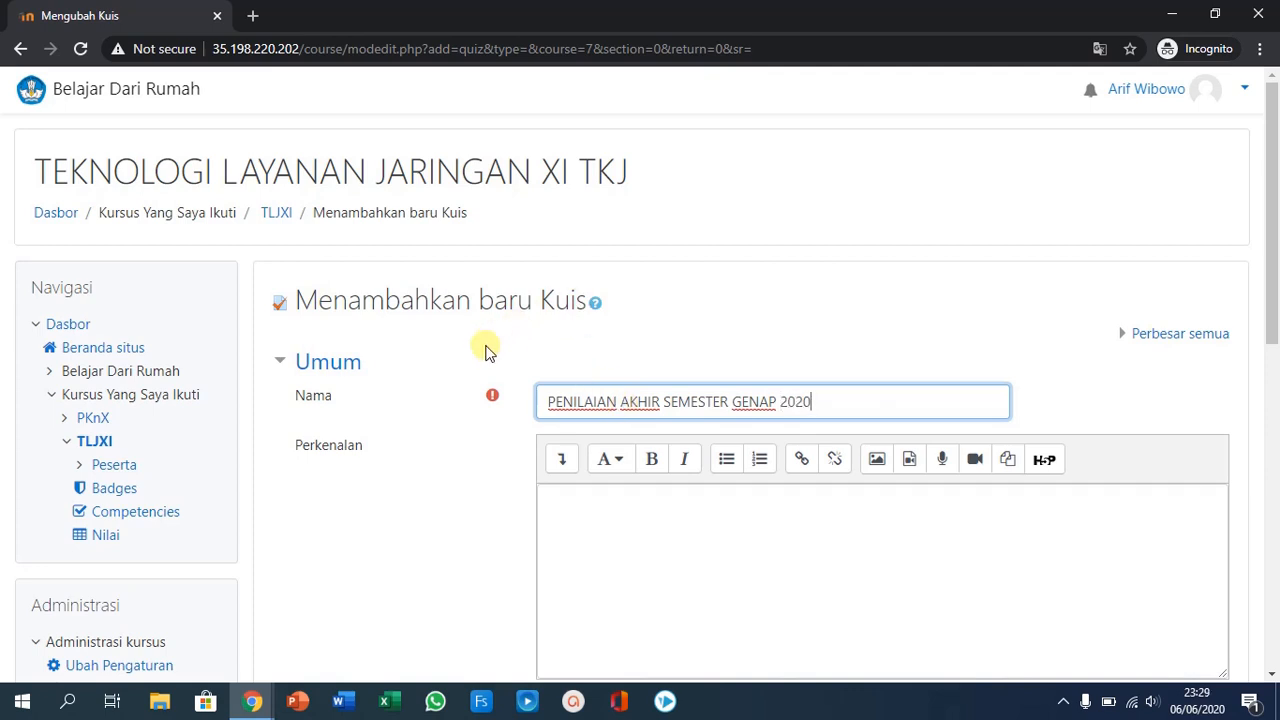
pyautogui.scroll(-2, 450, 380)
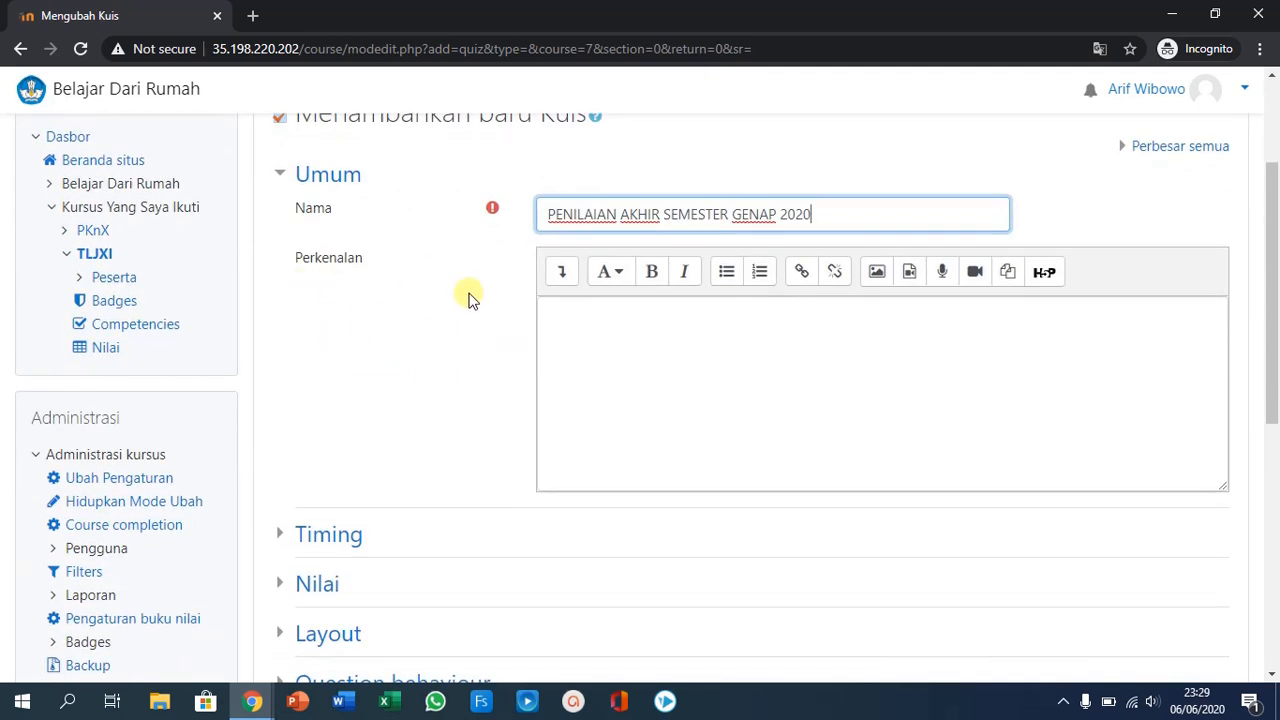
pyautogui.click(569, 320)
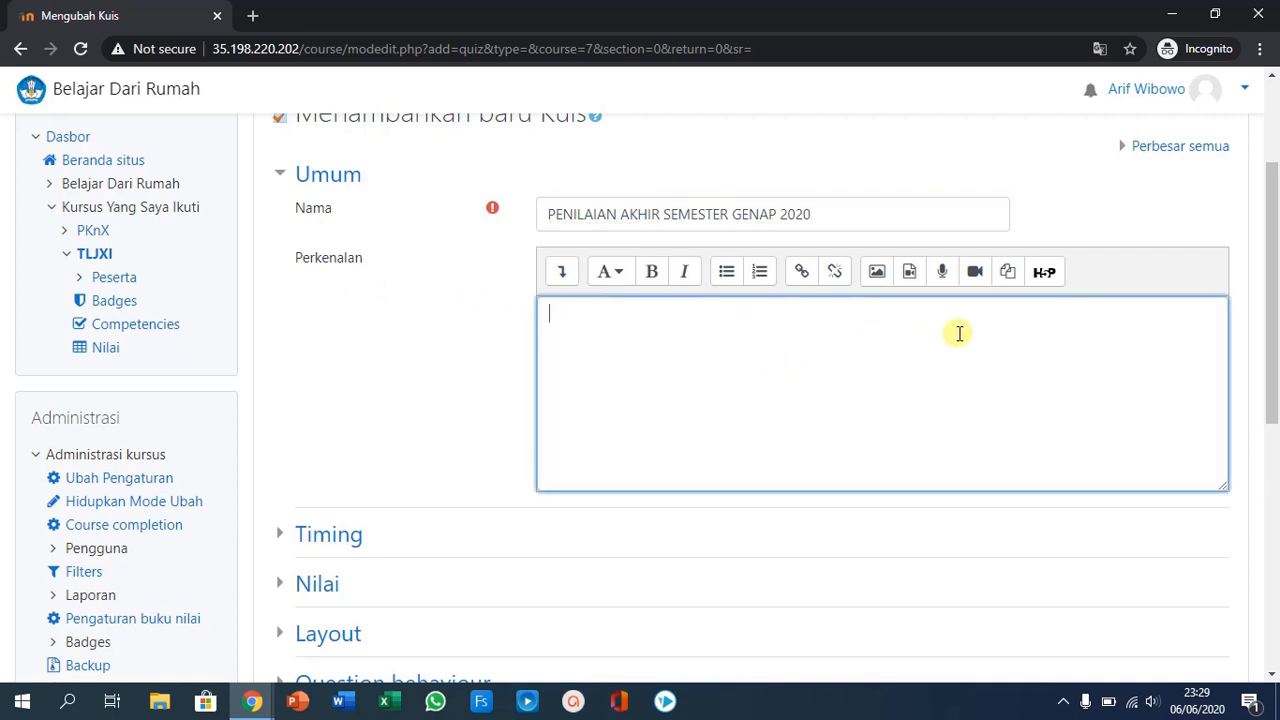
# - Enable the quiz's time limit in the Timing settings and set it to 90 menit
pyautogui.scroll(-1, 959, 333)
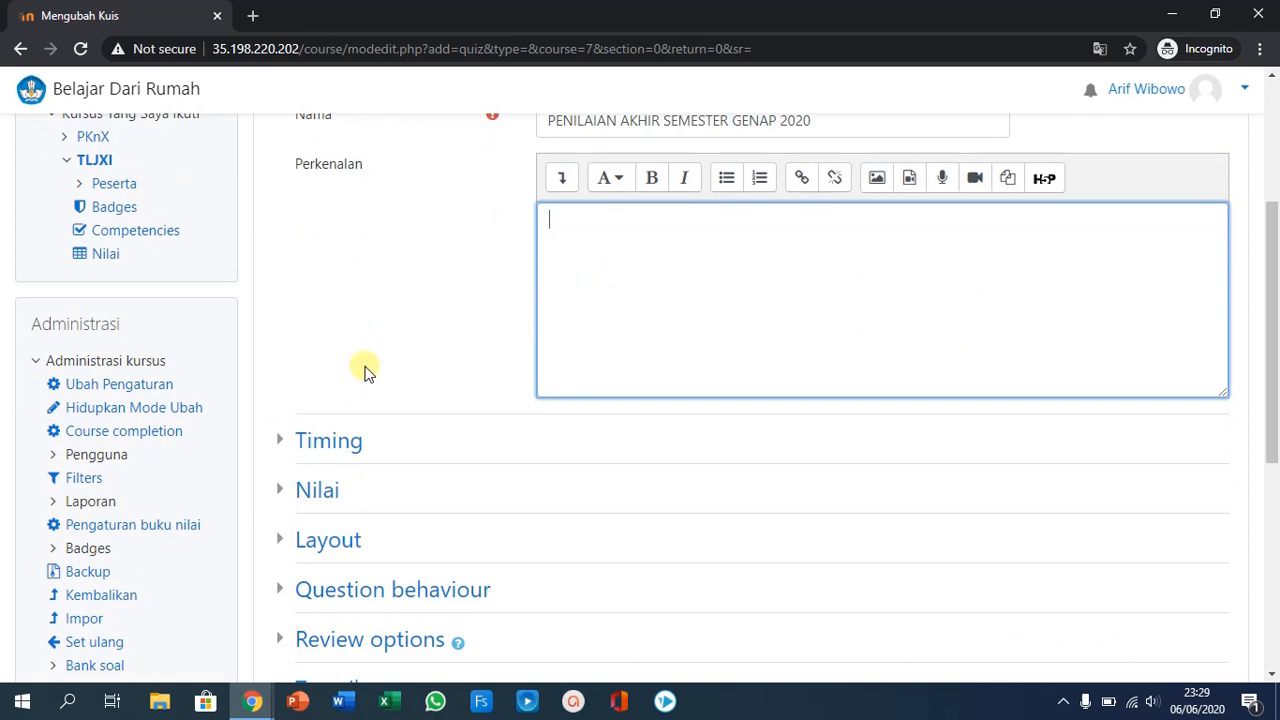
pyautogui.scroll(-1, 365, 372)
pyautogui.click(304, 356)
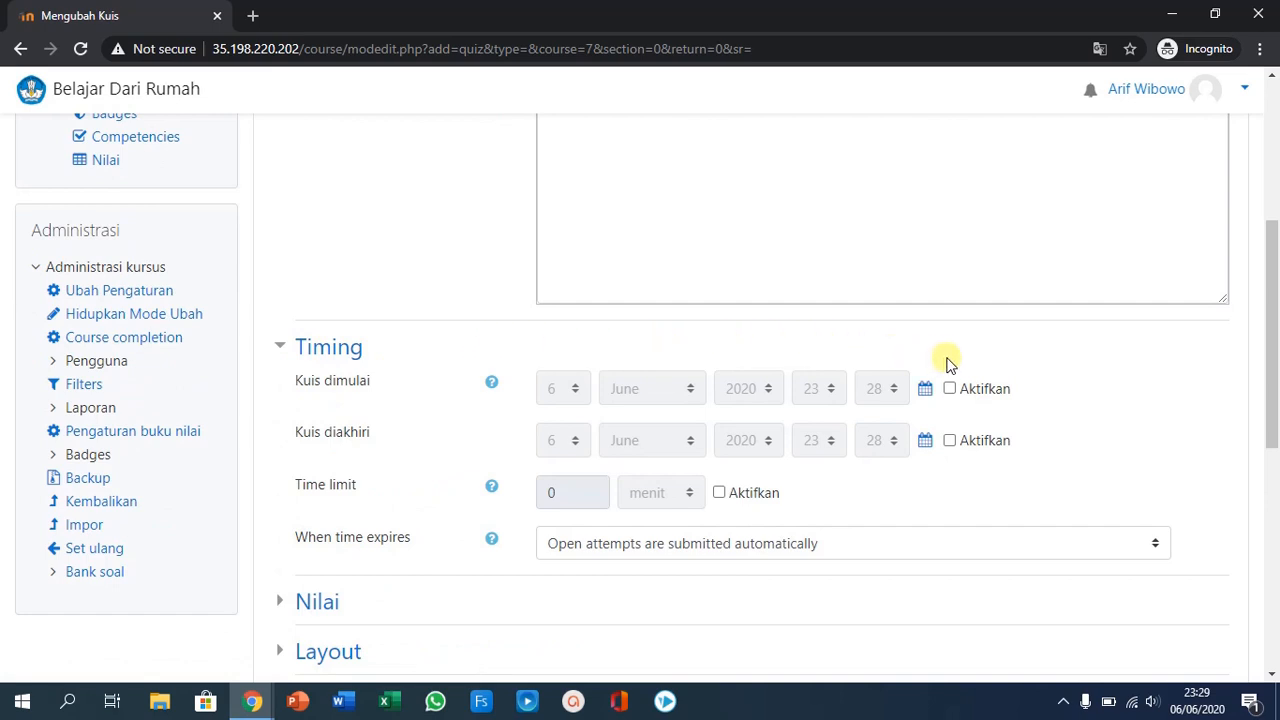
pyautogui.click(720, 494)
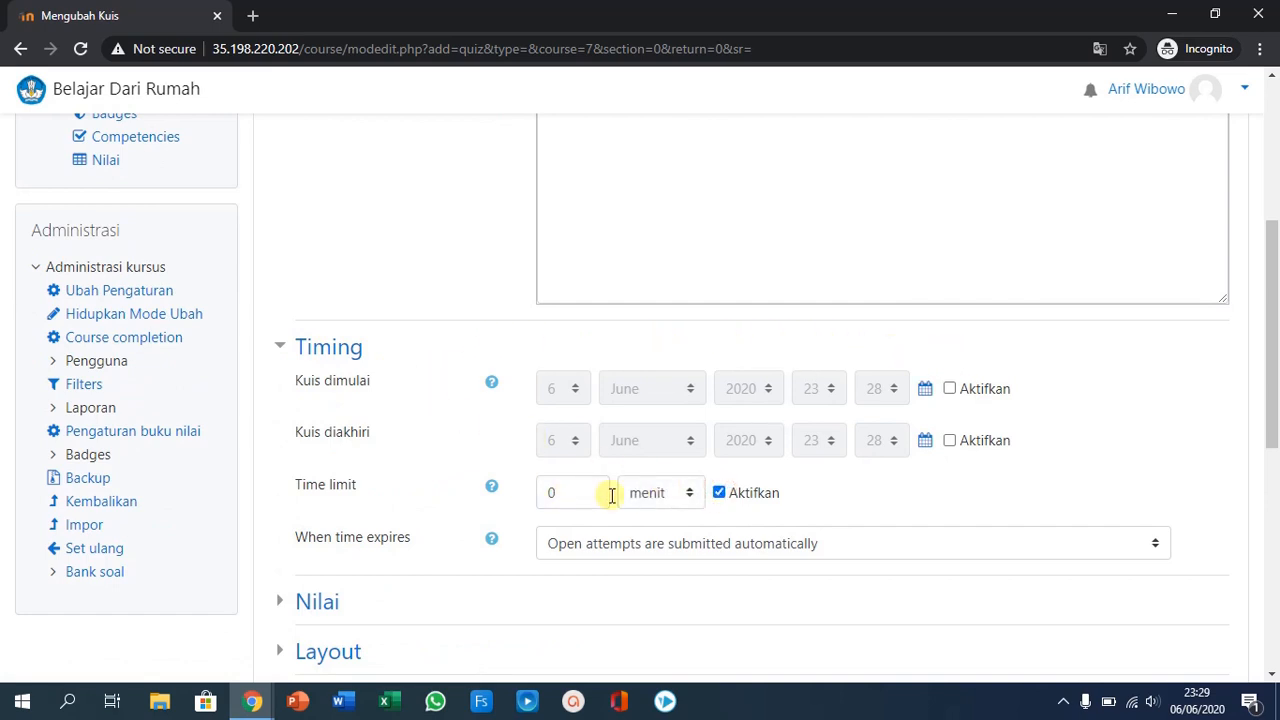
pyautogui.click(660, 492)
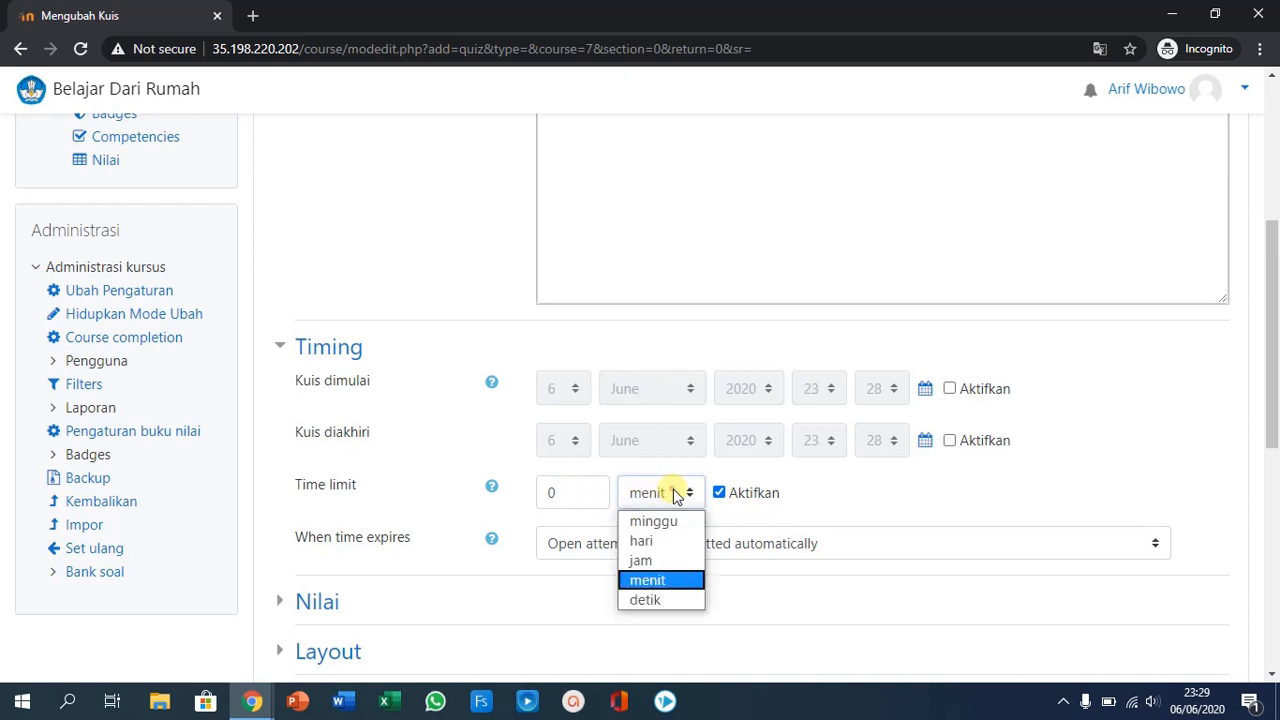
pyautogui.click(649, 579)
pyautogui.doubleClick(573, 500)
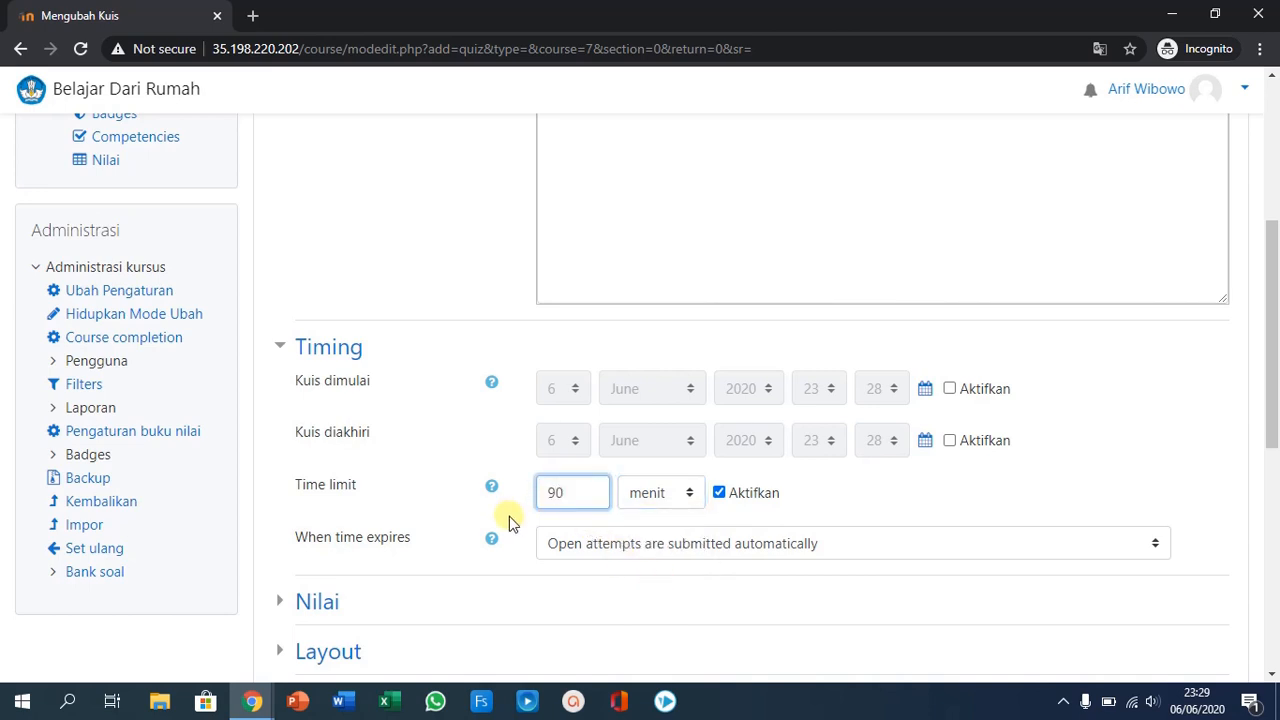
# - Enable the quiz opening time (Kuis dimulai) and set it to 7 June 2020, 08:15
pyautogui.click(950, 390)
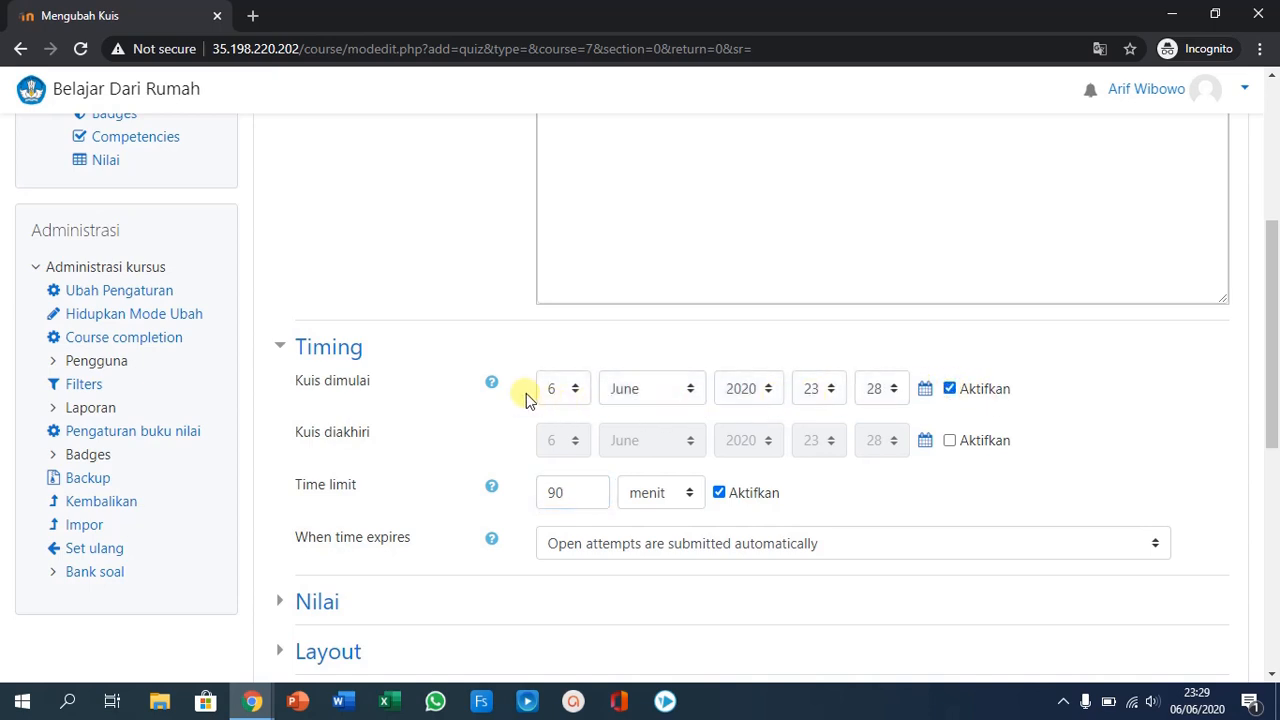
pyautogui.click(575, 390)
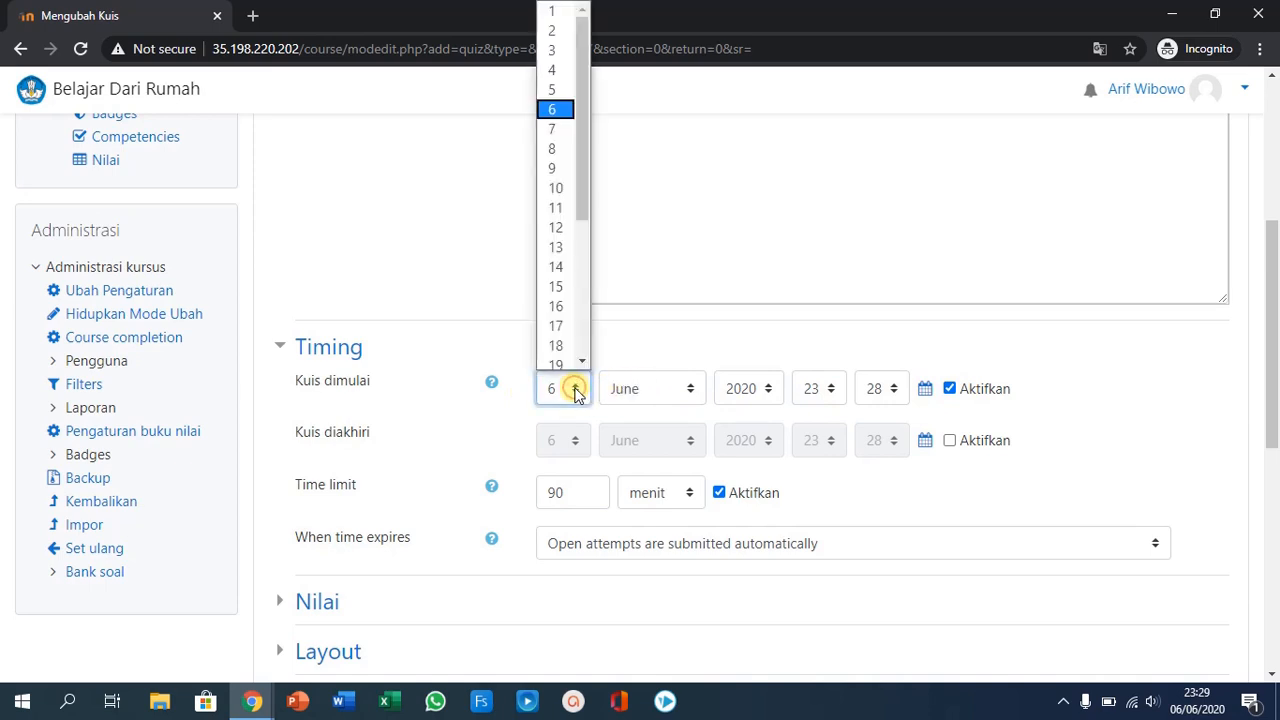
pyautogui.click(555, 131)
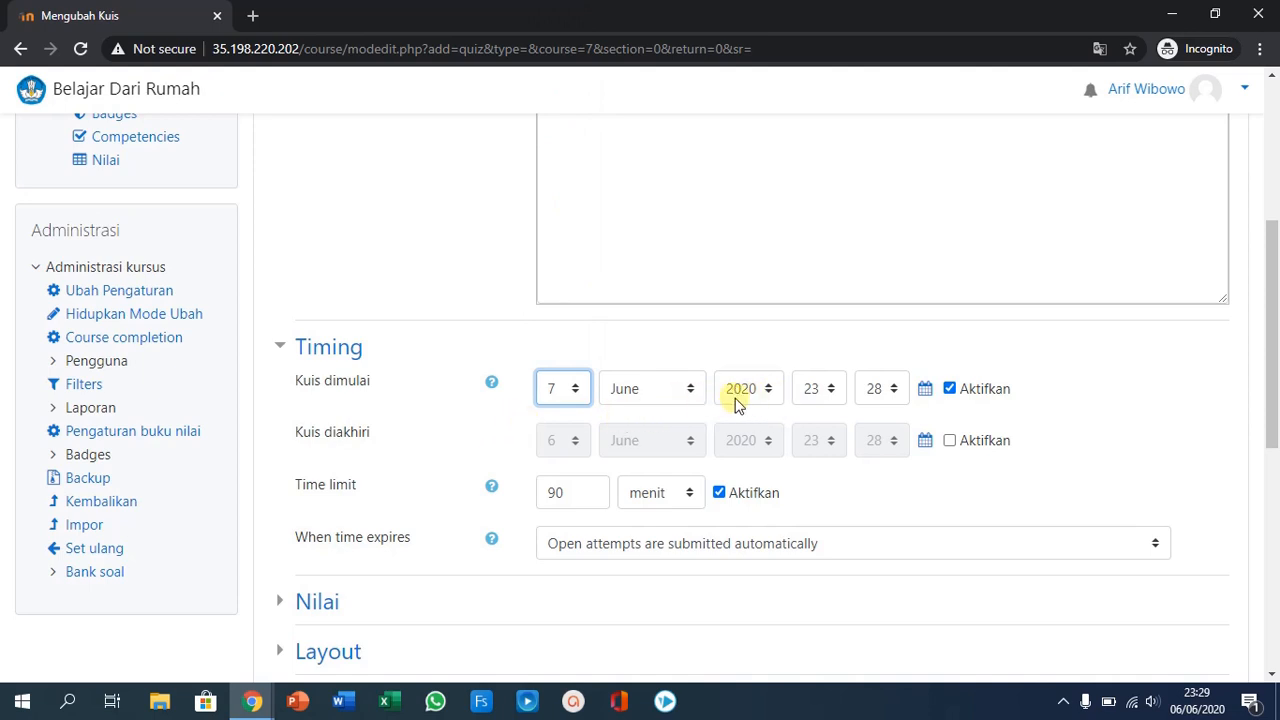
pyautogui.click(829, 391)
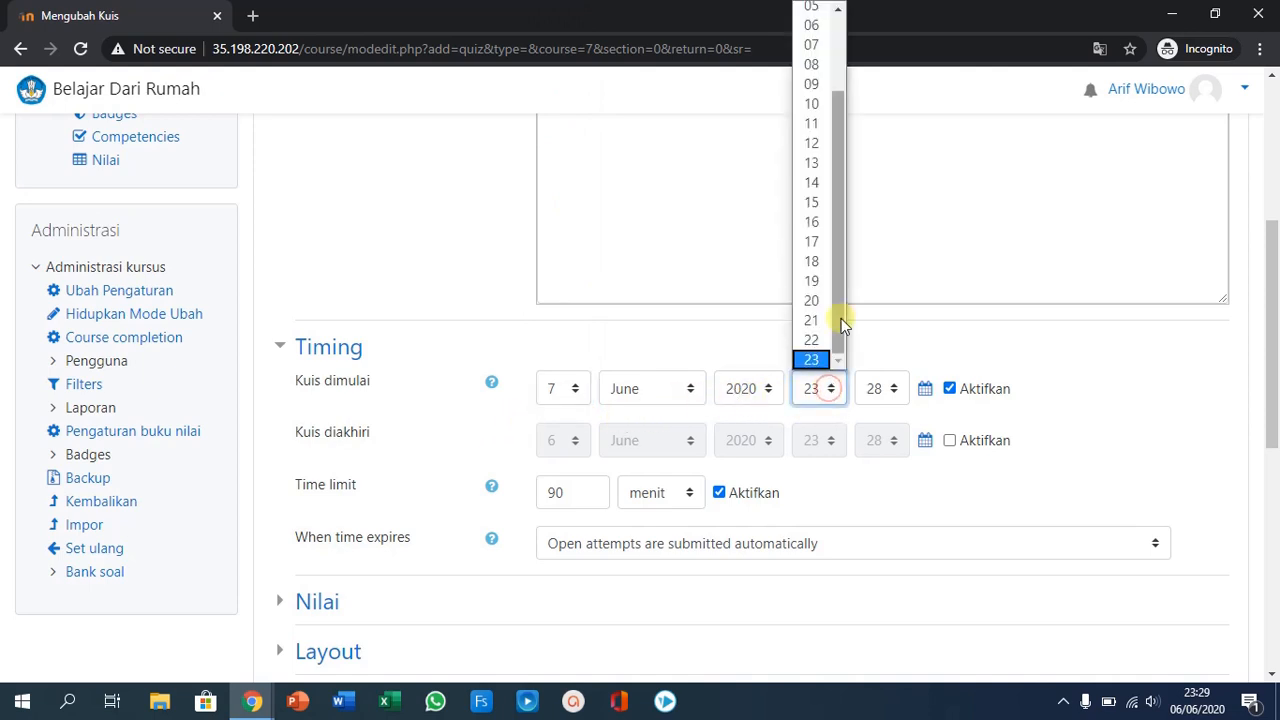
pyautogui.click(814, 65)
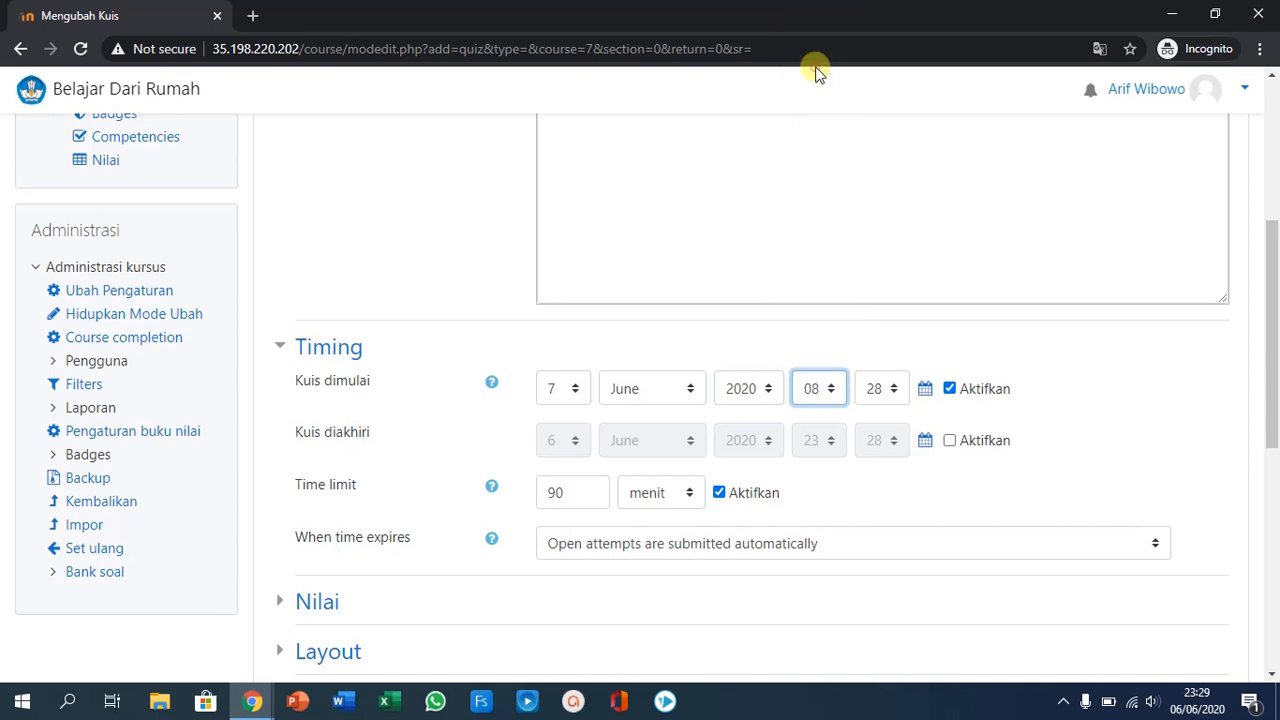
pyautogui.click(896, 388)
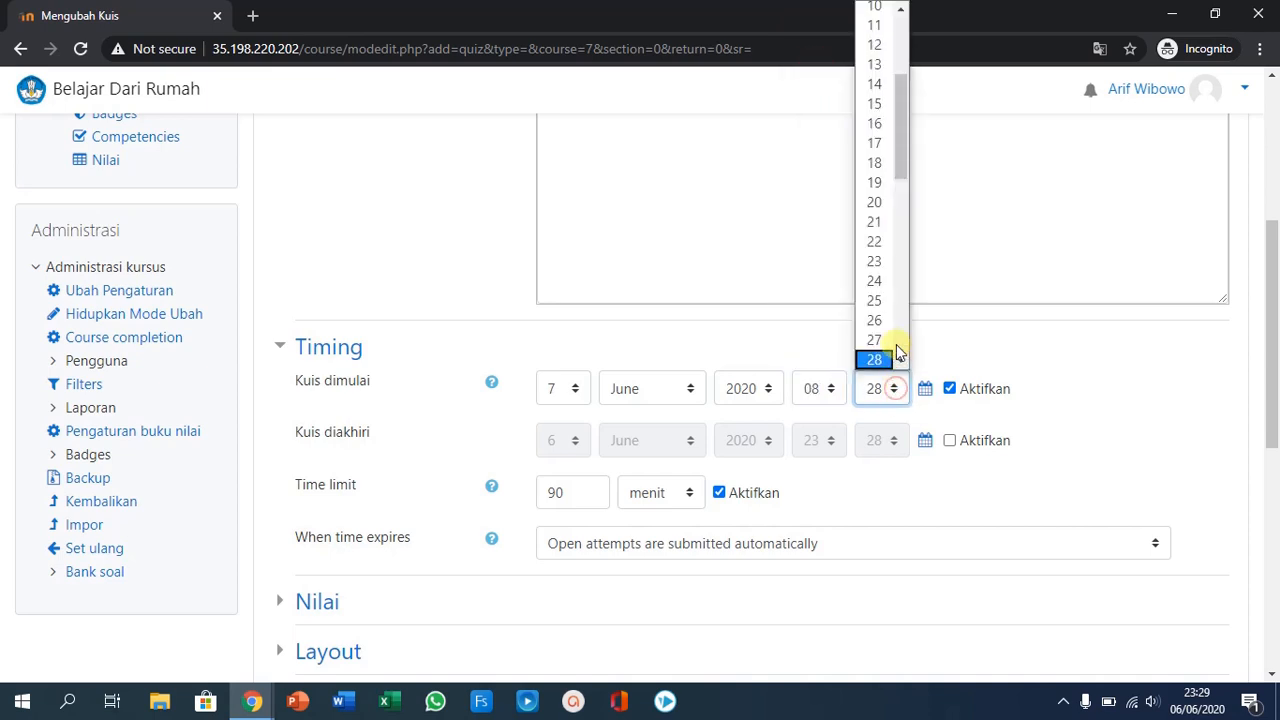
pyautogui.moveTo(901, 95); pyautogui.dragTo(898, 58)
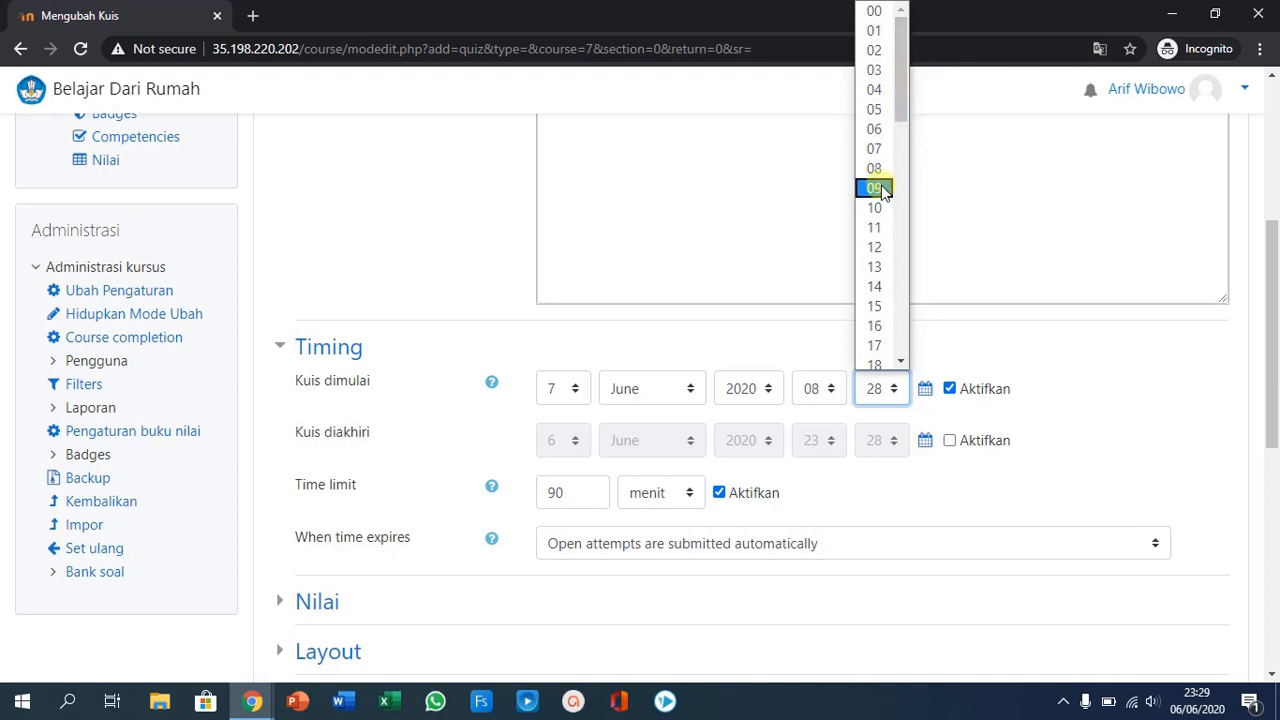
pyautogui.click(874, 307)
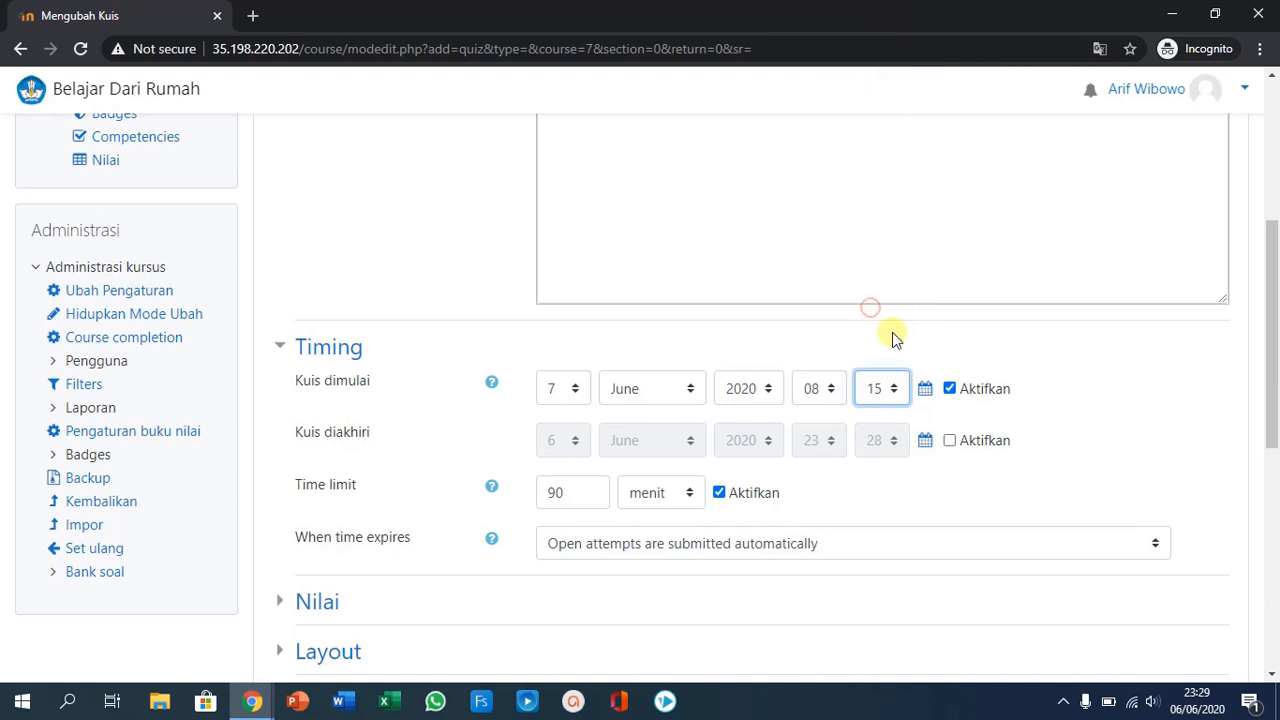
# - Enable the quiz closing time (Kuis diakhiri) and set it to 7 June 2020 with the hour at 09
pyautogui.click(950, 445)
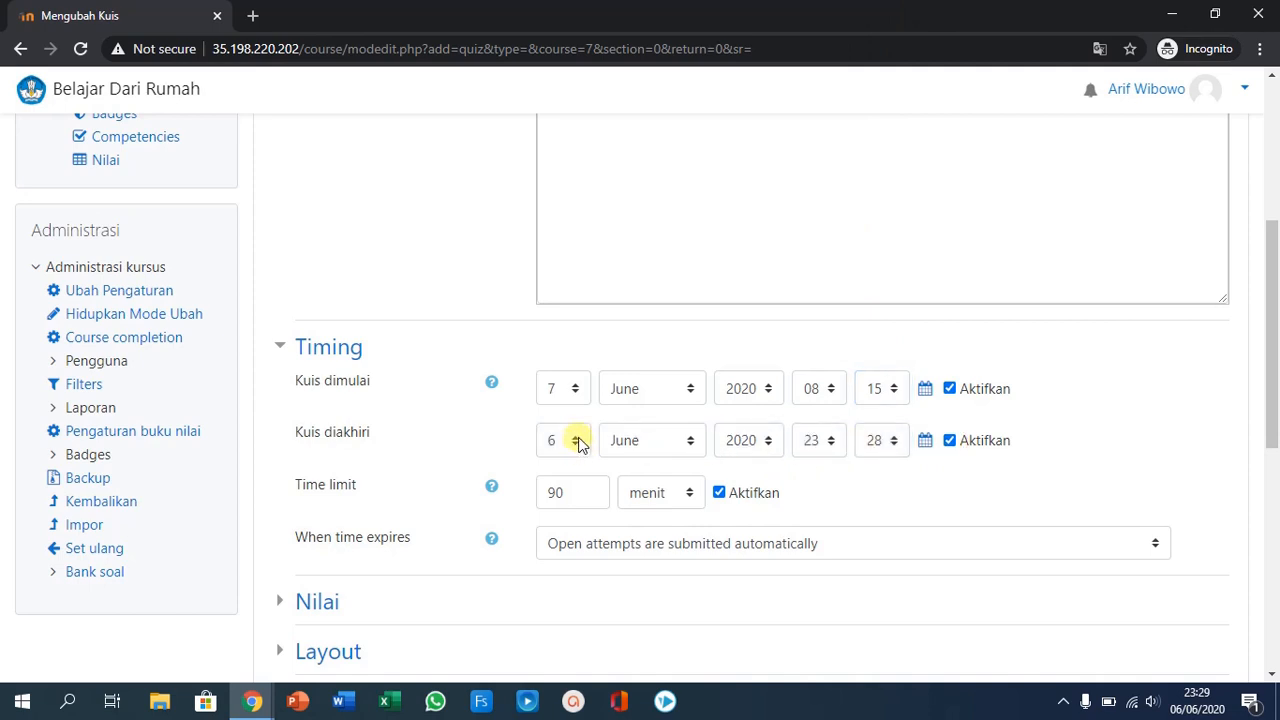
pyautogui.click(578, 443)
pyautogui.click(559, 158)
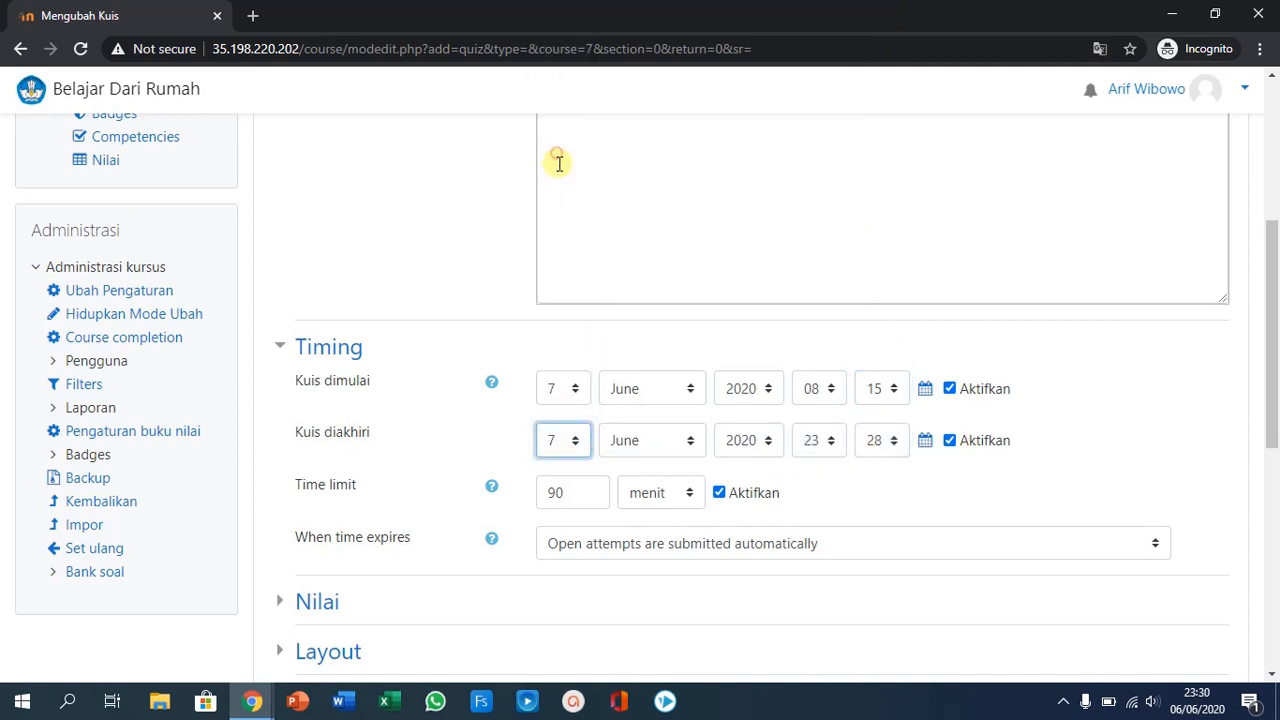
pyautogui.click(830, 442)
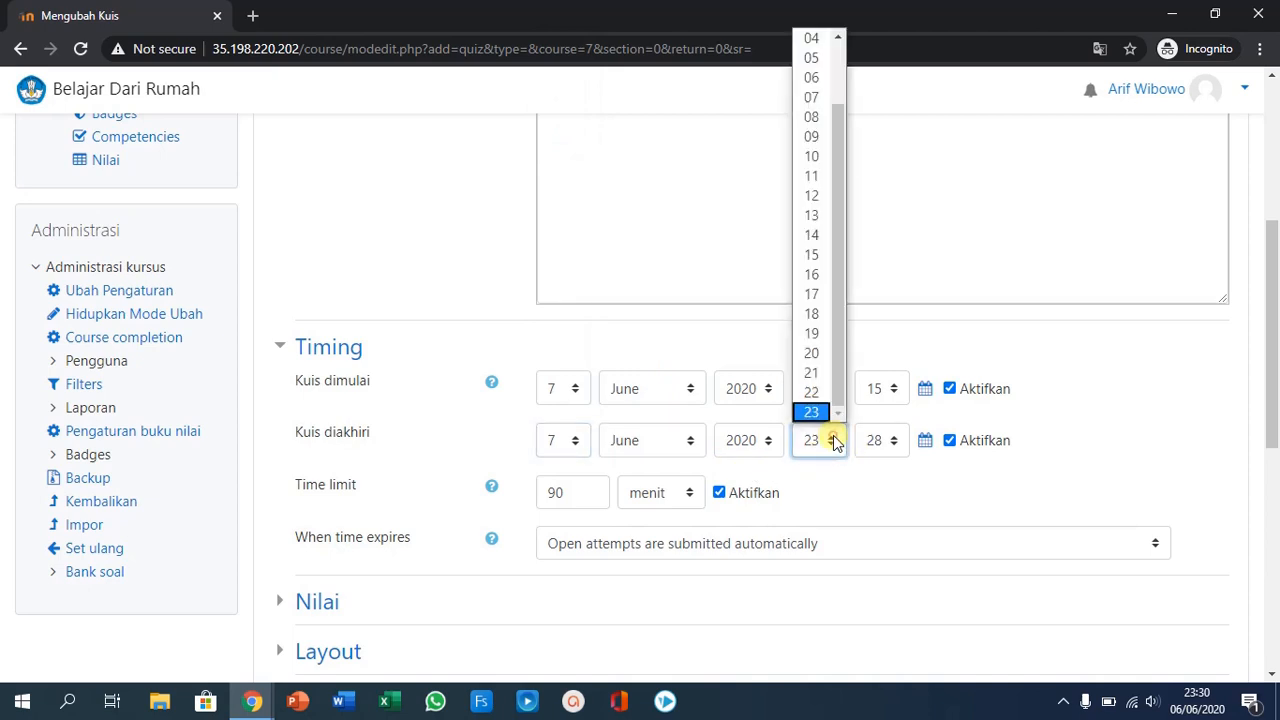
pyautogui.click(813, 140)
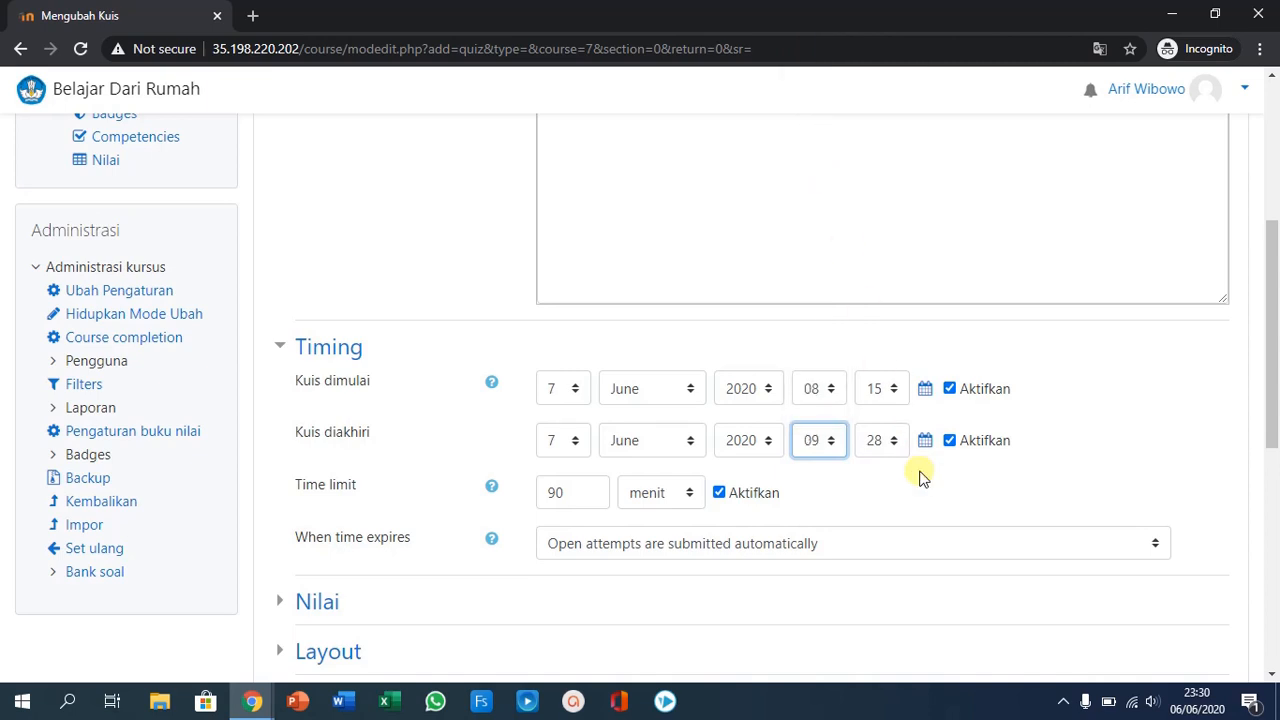
# - Set the minutes of the quiz opening time to 00 and those of the closing time to 30
pyautogui.click(895, 387)
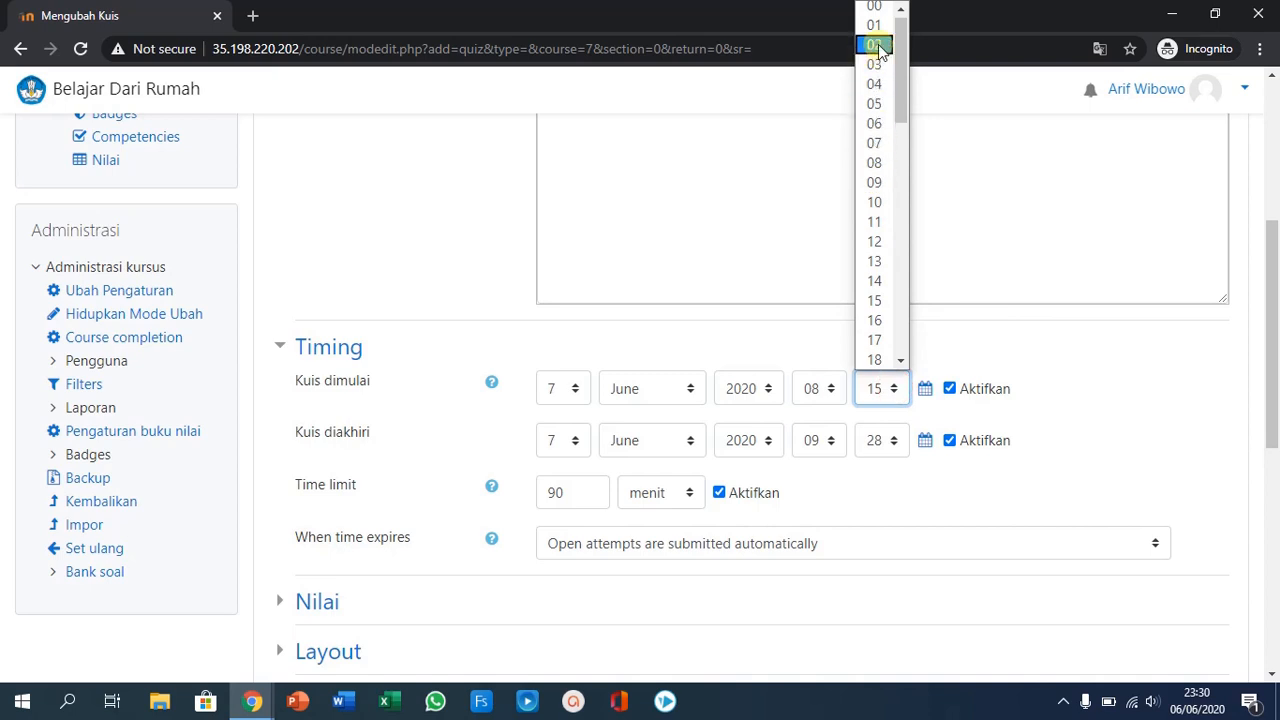
pyautogui.click(876, 12)
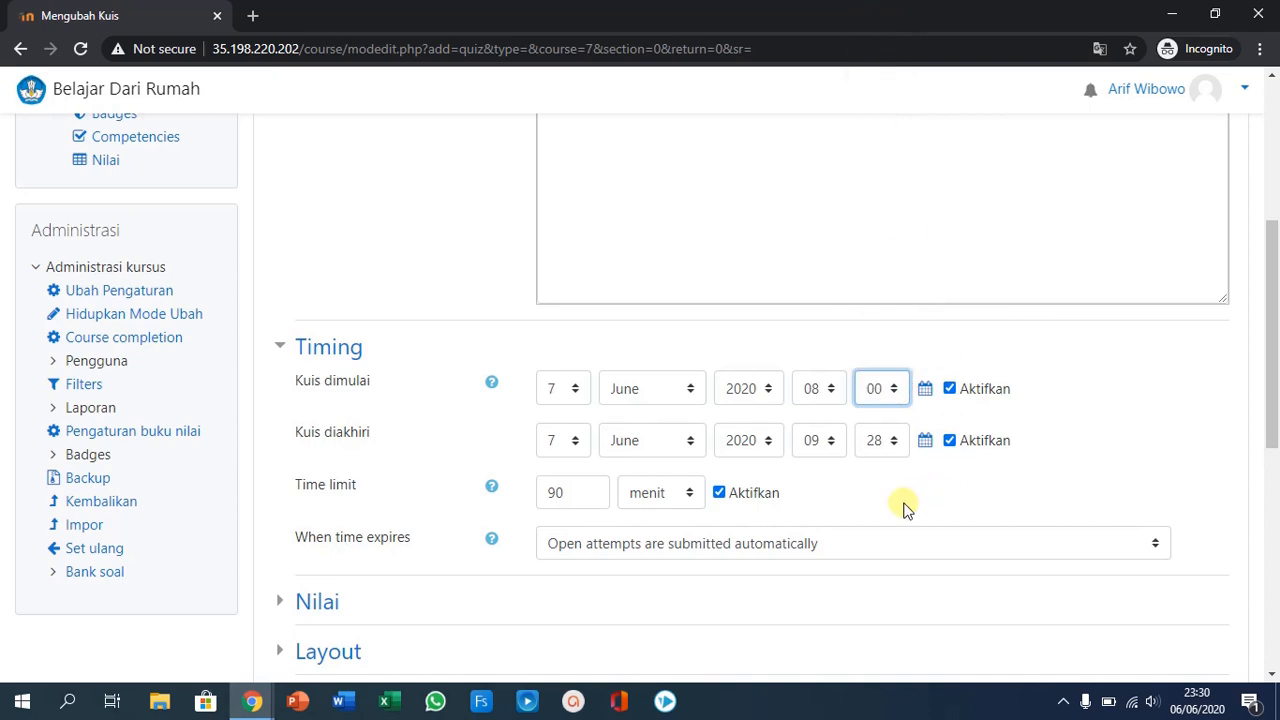
pyautogui.click(895, 442)
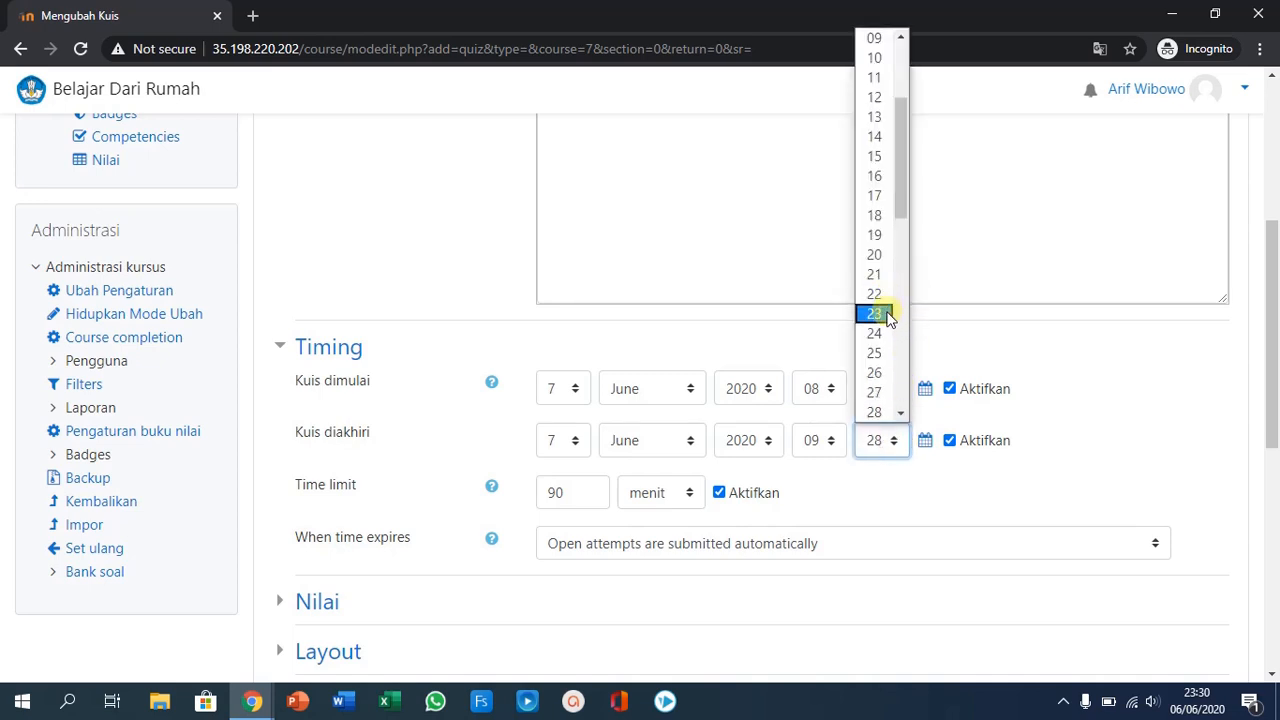
pyautogui.scroll(-4, 880, 390)
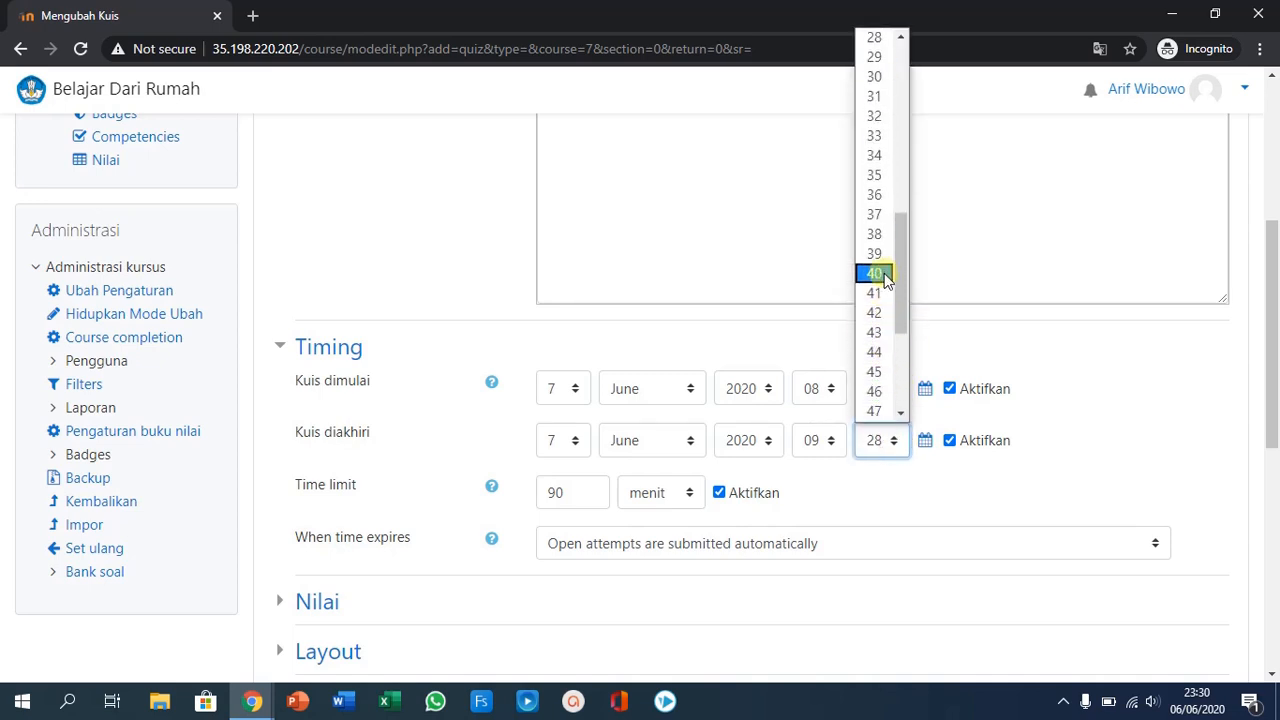
pyautogui.click(875, 78)
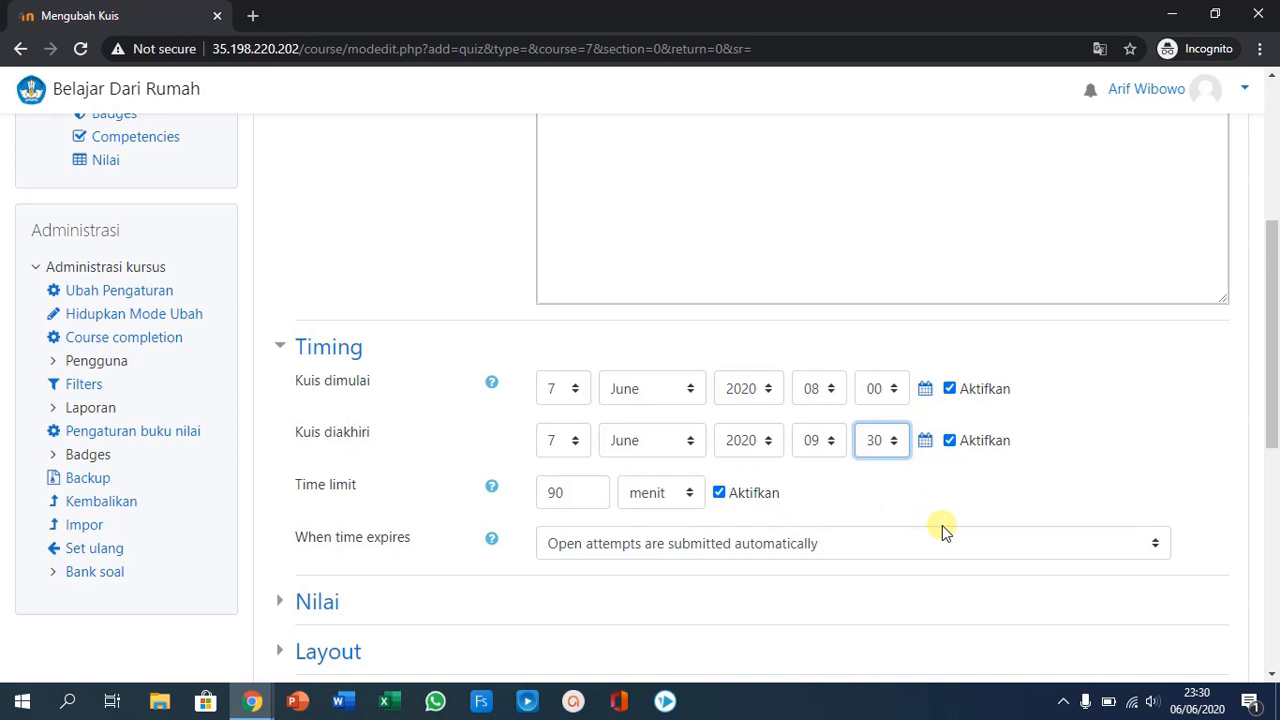
# - In the Nilai settings, limit the allowed attempts (Percobaan menjawab diperbolehkan) to 1
pyautogui.scroll(-1, 982, 481)
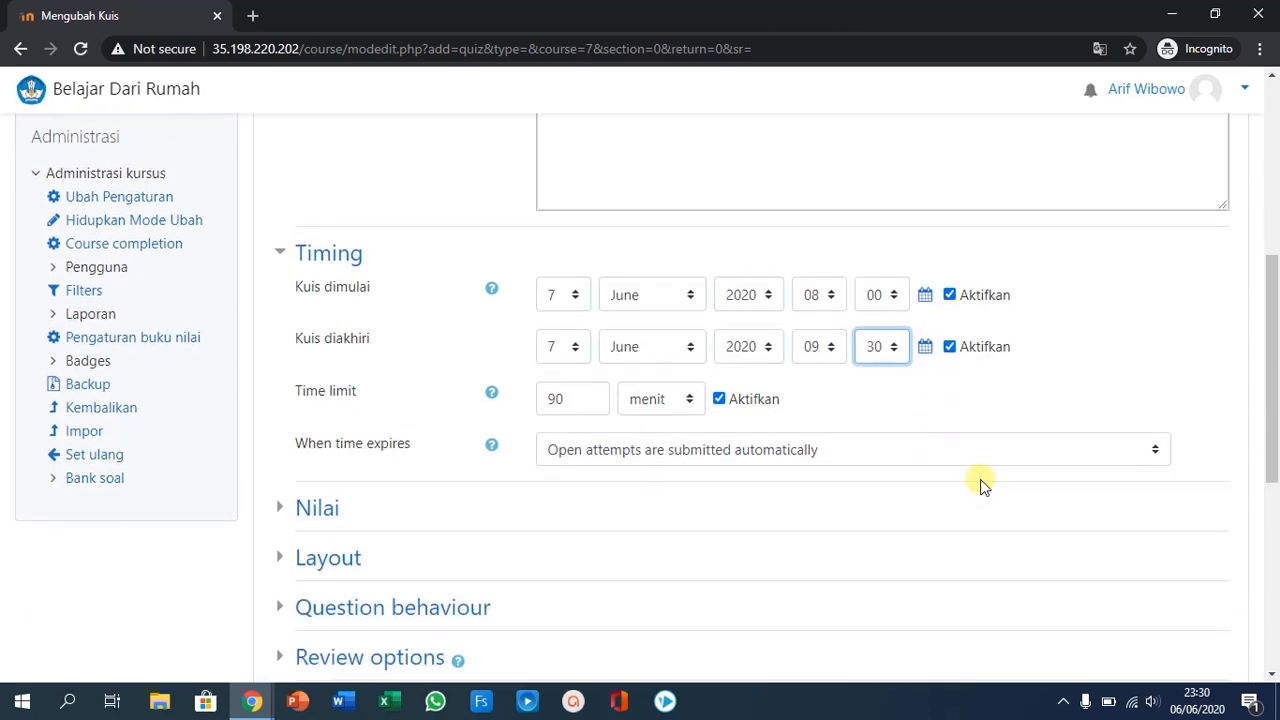
pyautogui.click(319, 507)
pyautogui.scroll(-3, 871, 517)
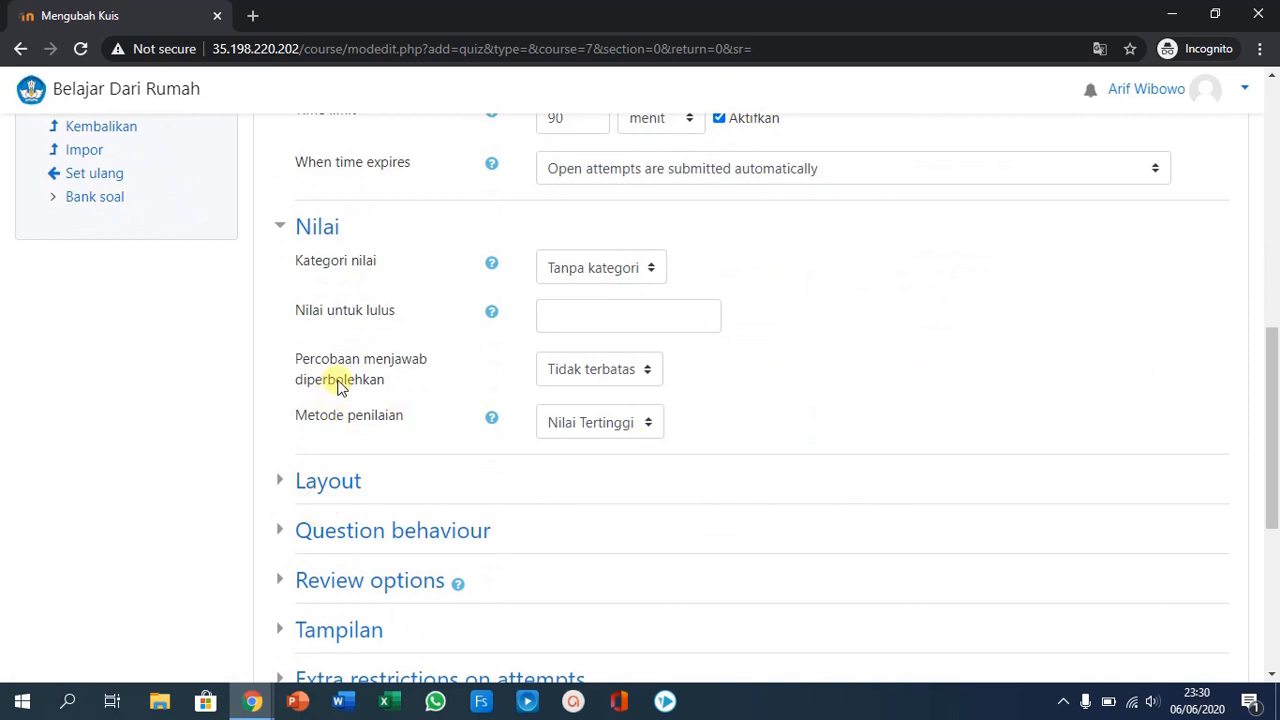
pyautogui.click(603, 371)
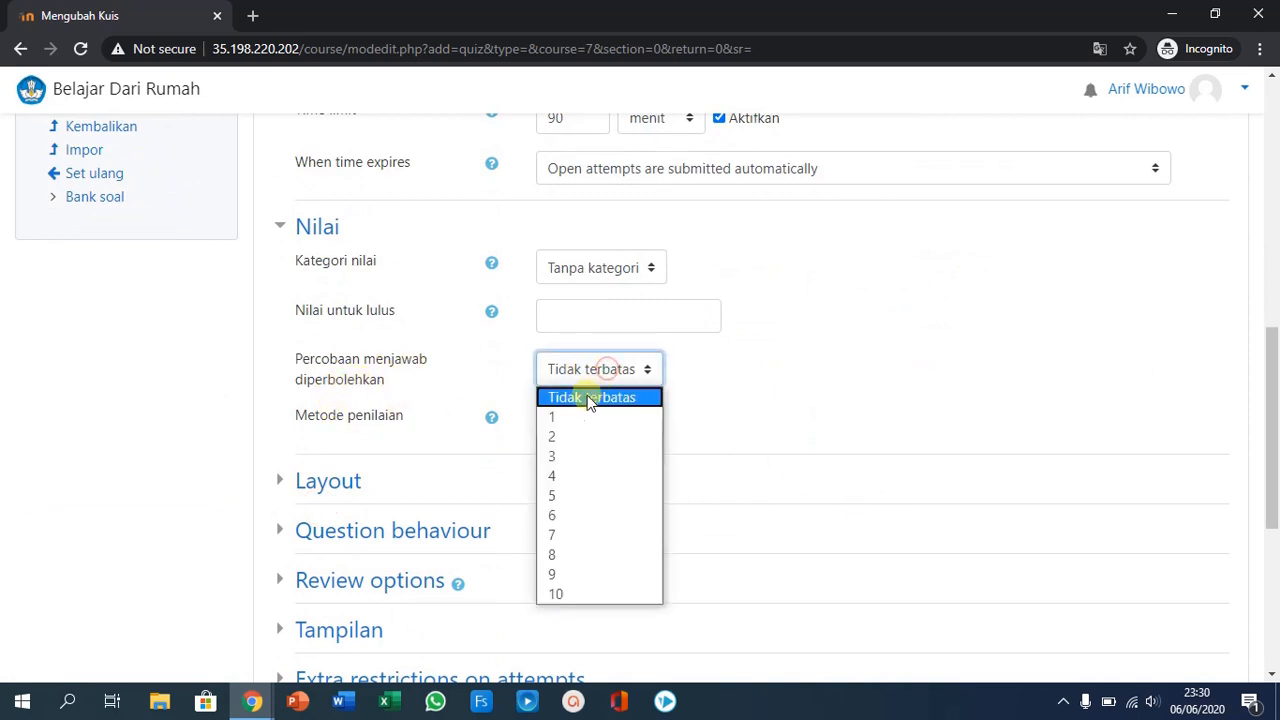
pyautogui.click(569, 416)
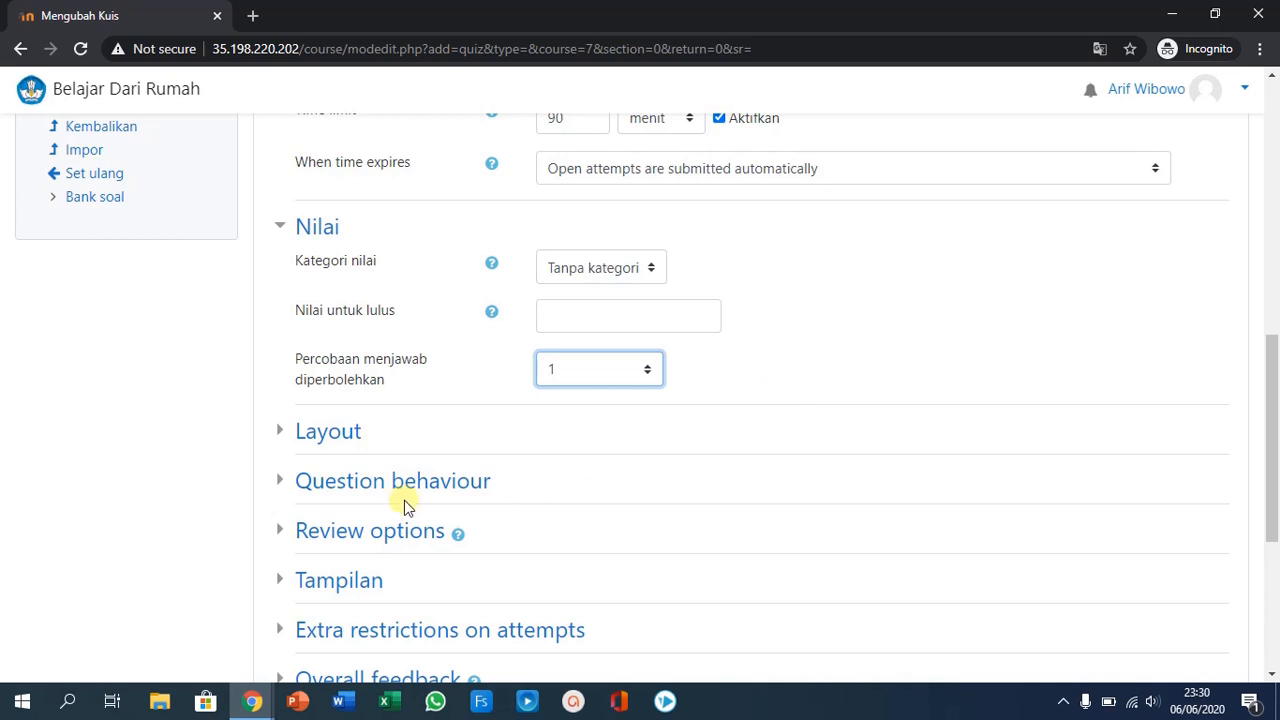
# - Look at the quiz's Layout settings, then collapse the section again
pyautogui.click(287, 436)
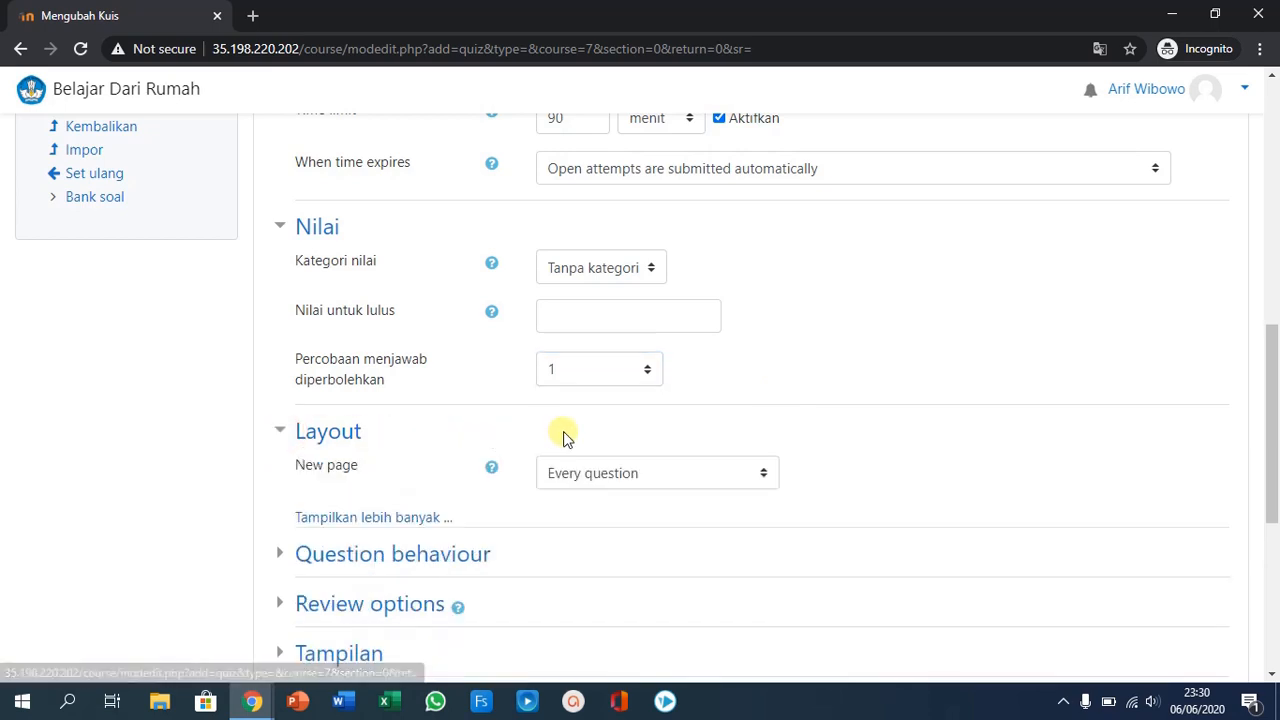
pyautogui.click(315, 440)
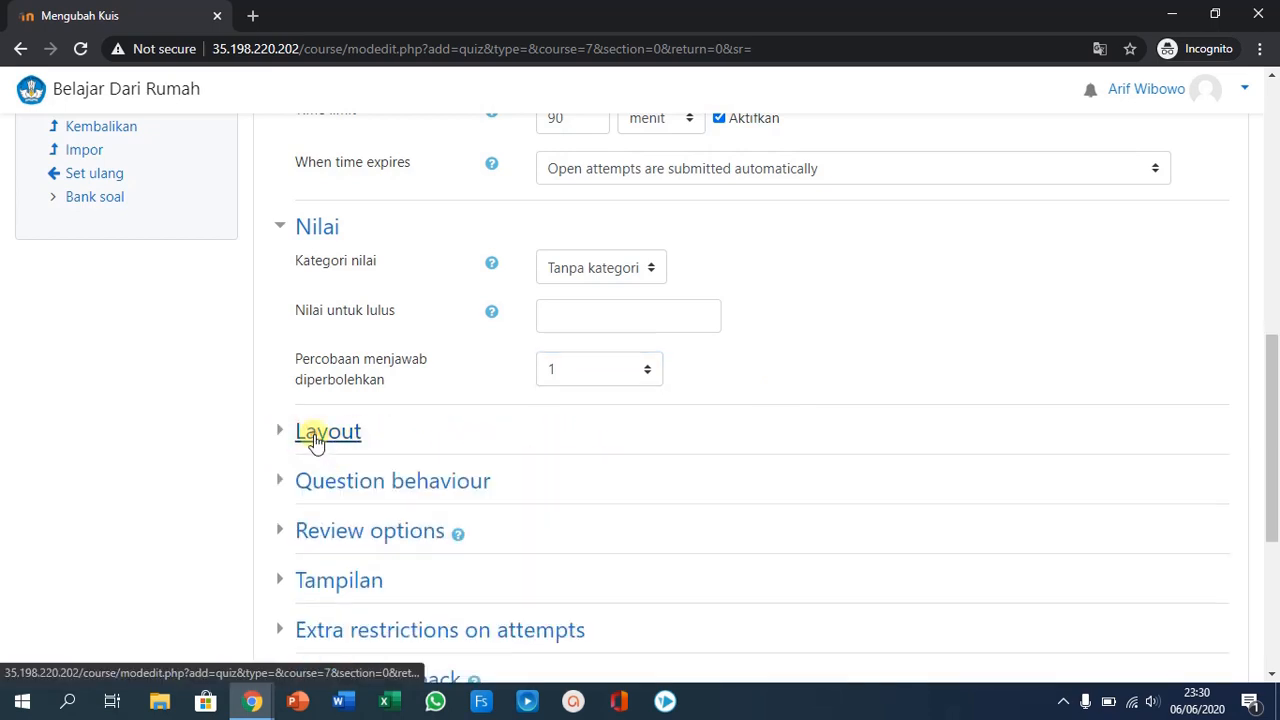
pyautogui.scroll(-2, 457, 460)
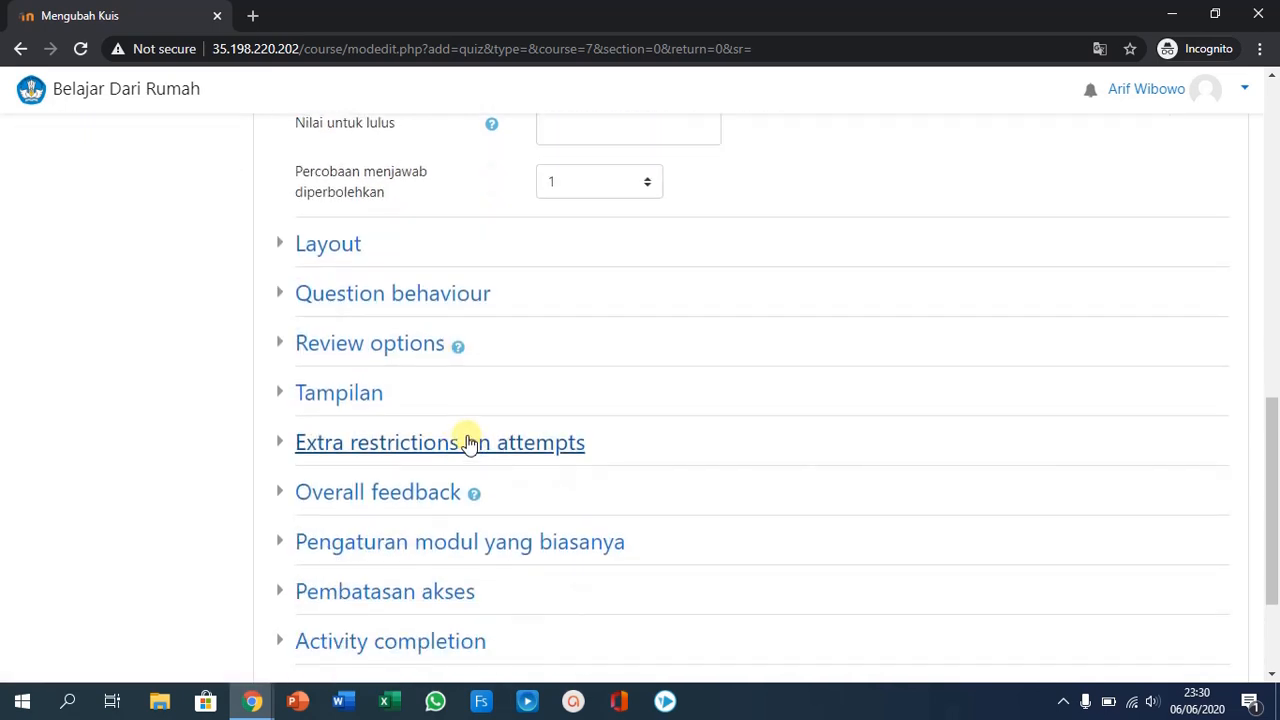
# - In the Review options, disable The attempt for immediately after the attempt, later while the quiz is still open, and after the quiz is closed
pyautogui.click(380, 345)
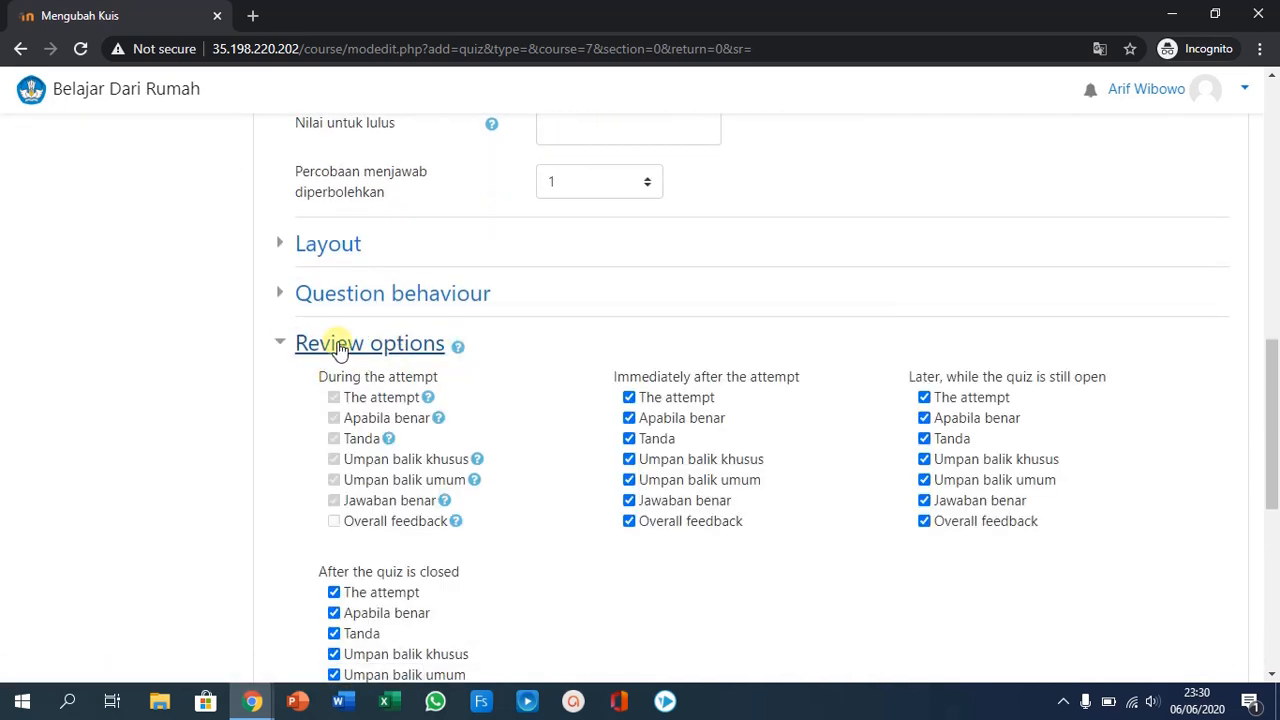
pyautogui.click(353, 296)
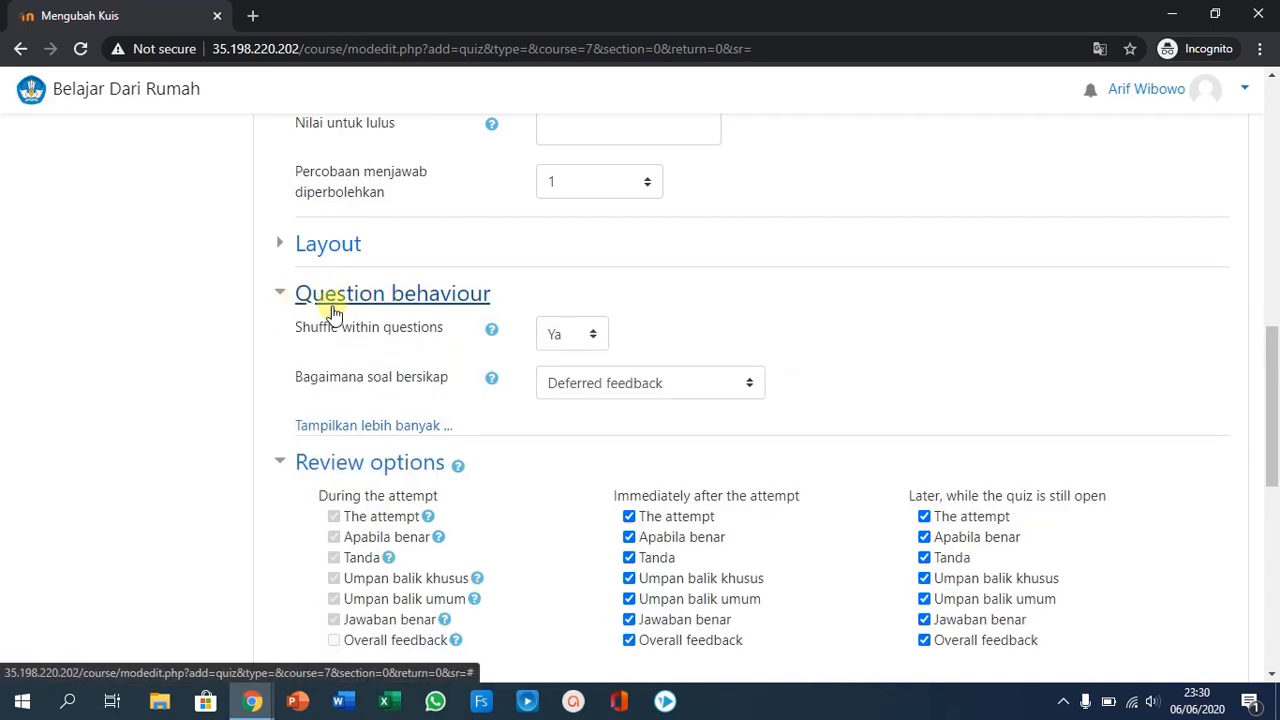
pyautogui.click(334, 304)
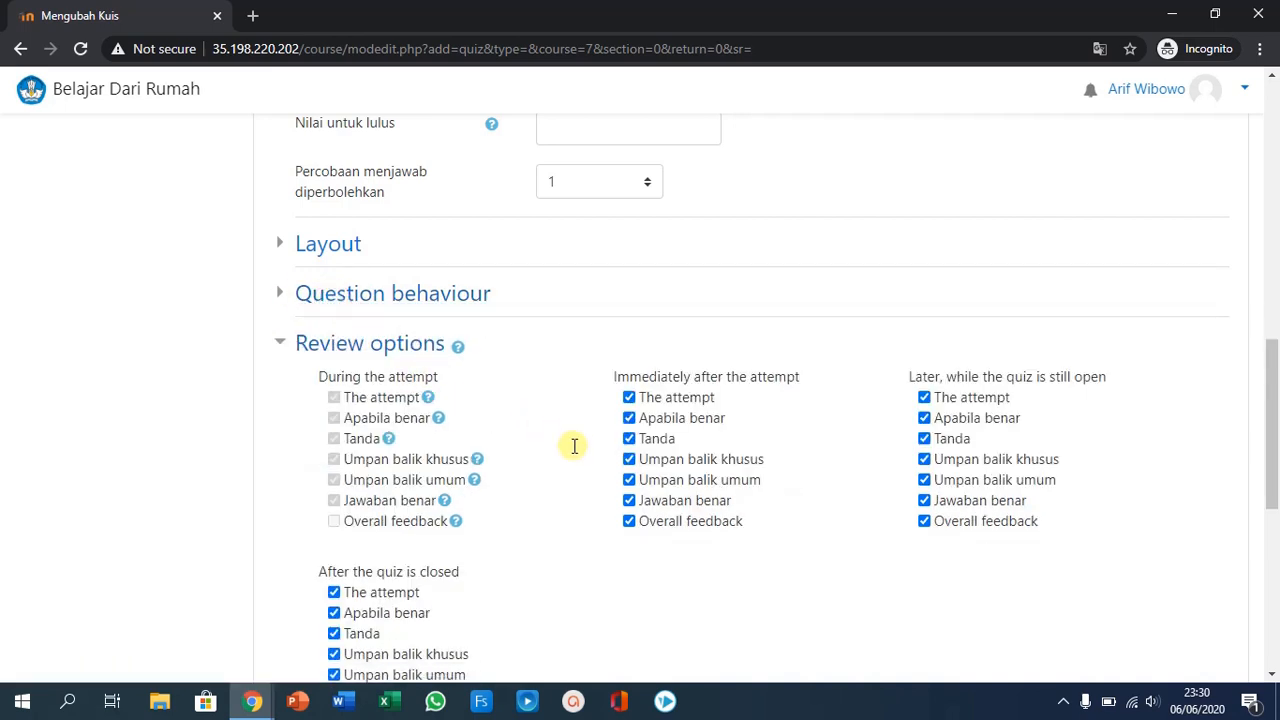
pyautogui.scroll(-1, 565, 465)
pyautogui.scroll(-1, 565, 465)
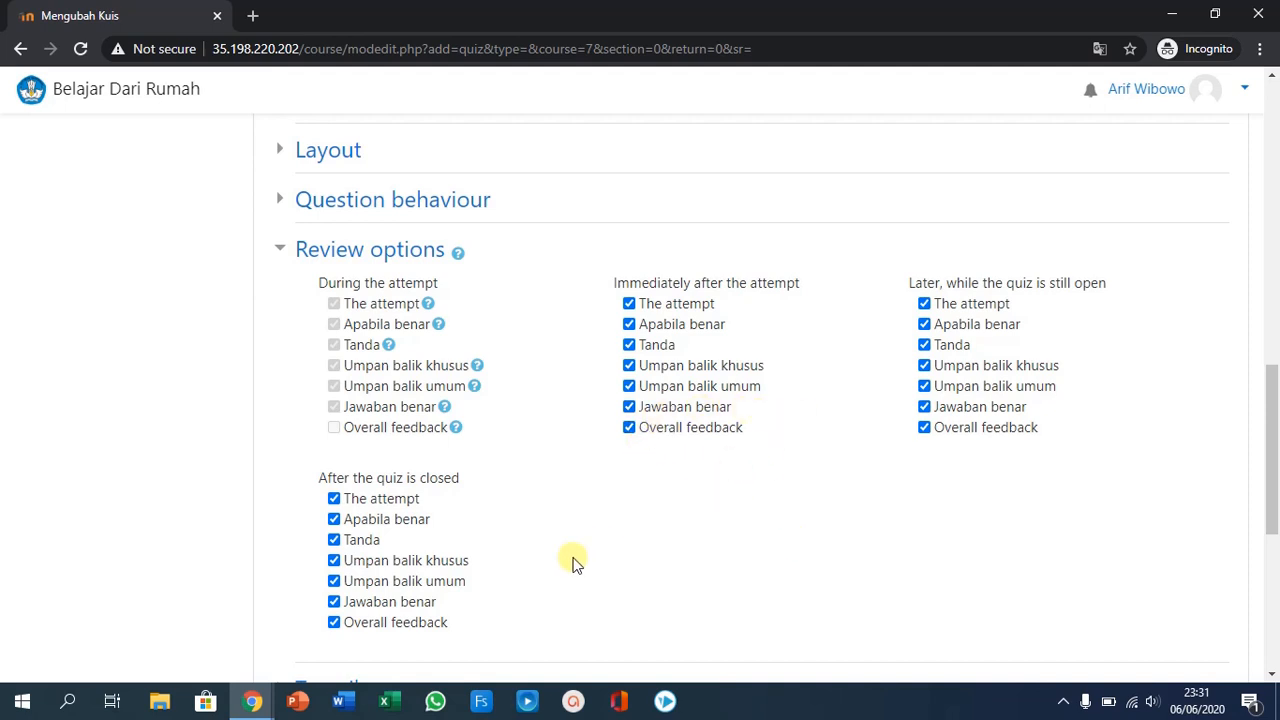
pyautogui.click(629, 304)
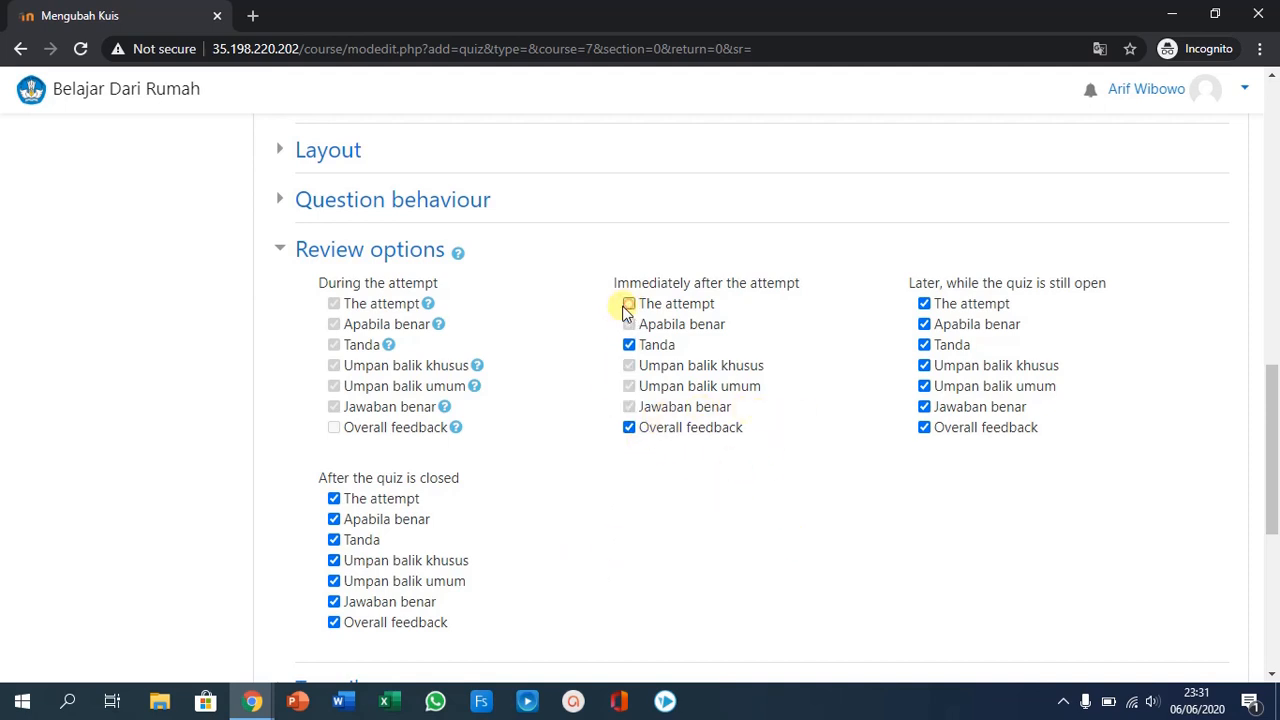
pyautogui.click(924, 303)
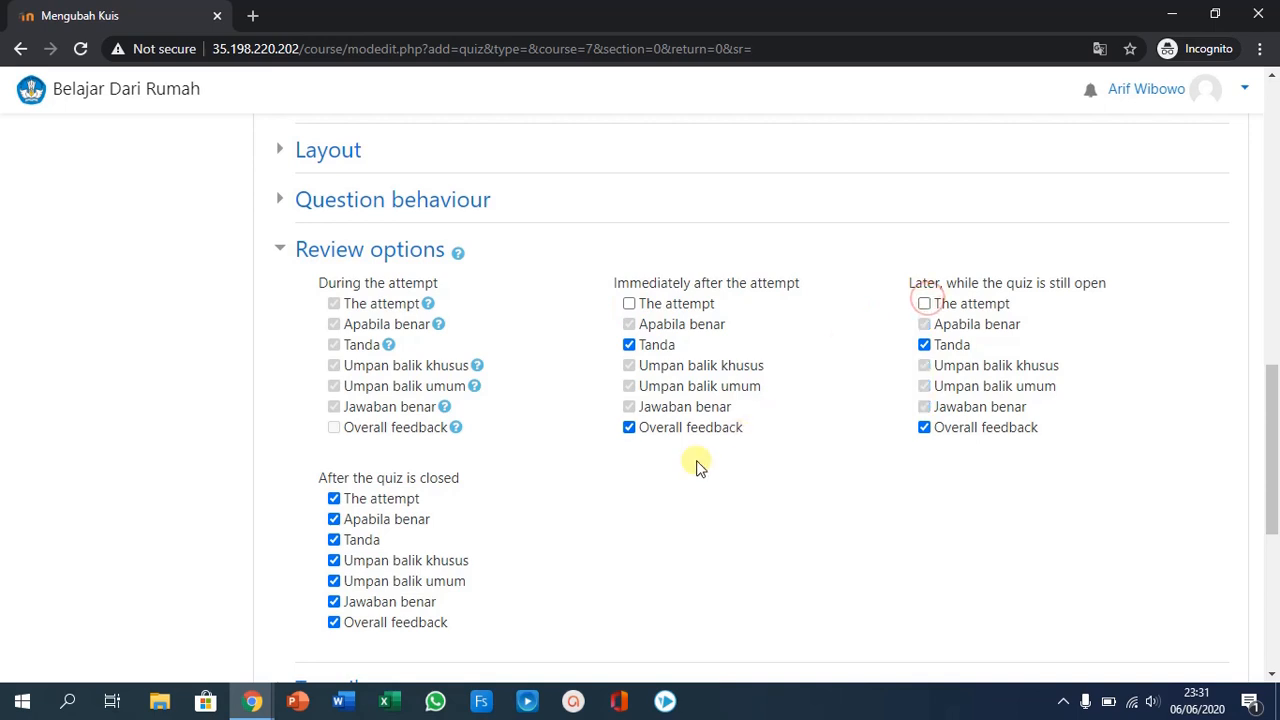
pyautogui.click(334, 498)
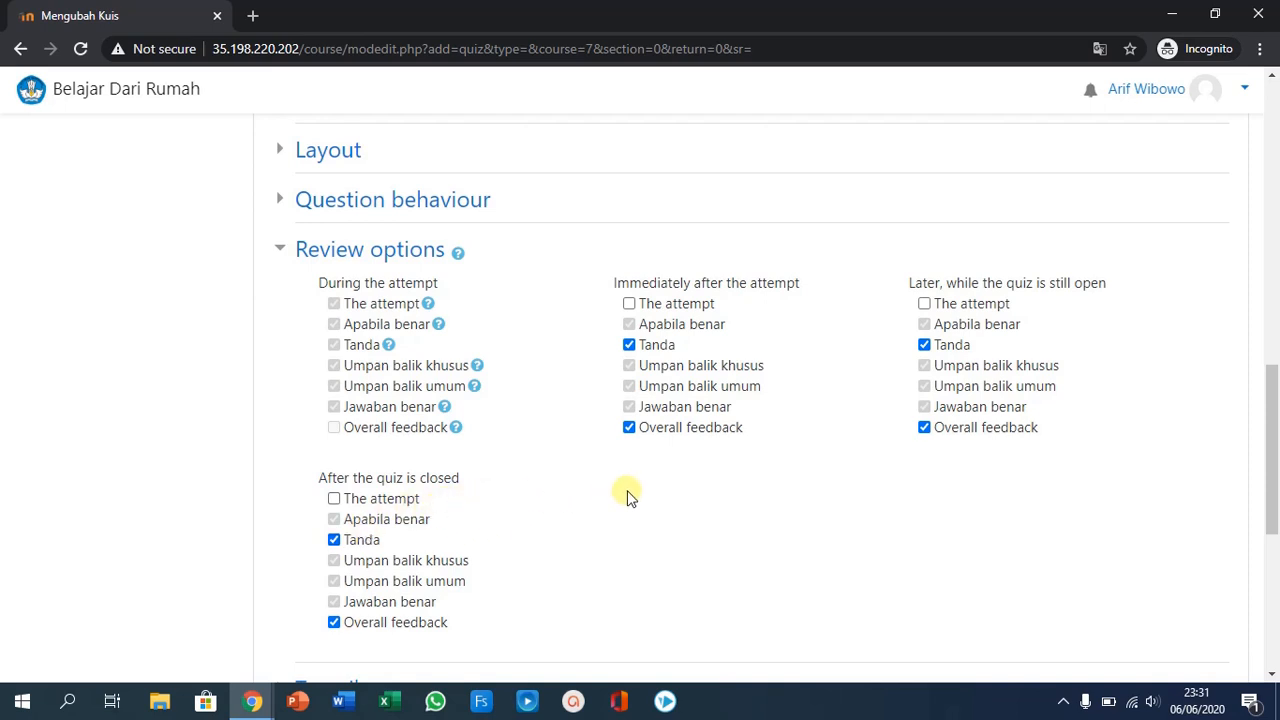
# - Check the remaining quiz setting sections, then save the new quiz and display it
pyautogui.scroll(-2, 636, 495)
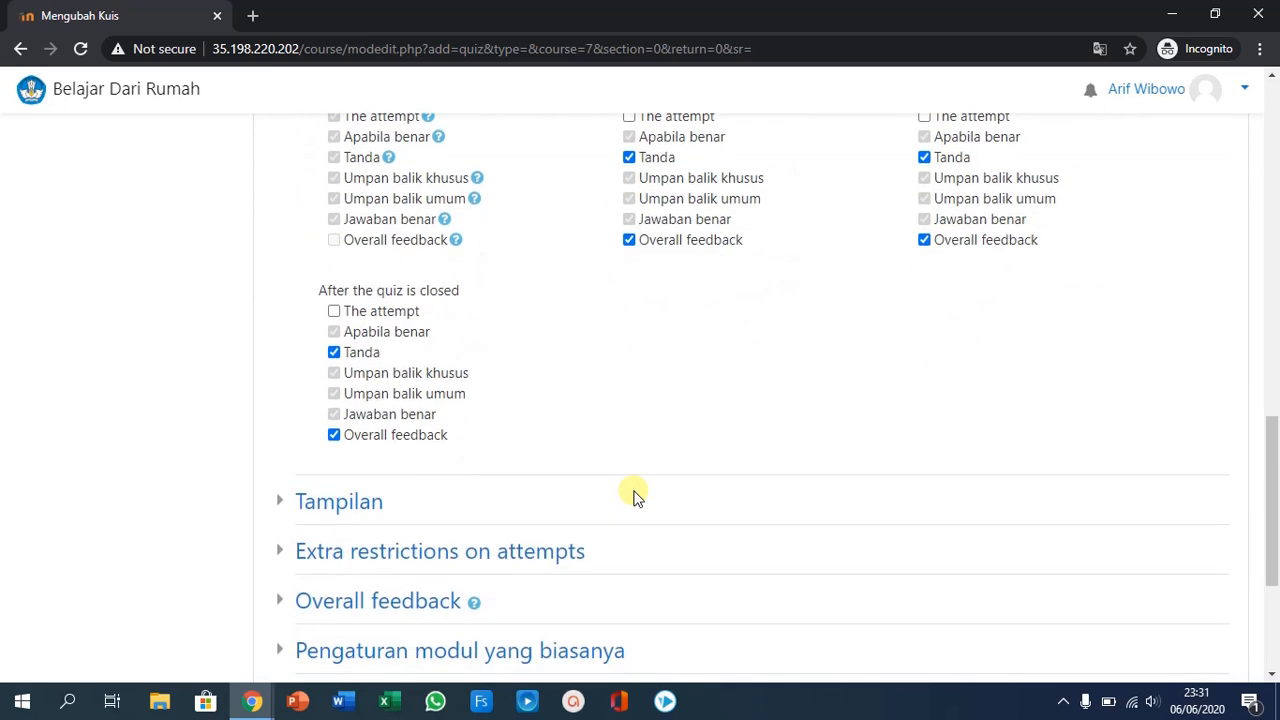
pyautogui.scroll(-2, 636, 495)
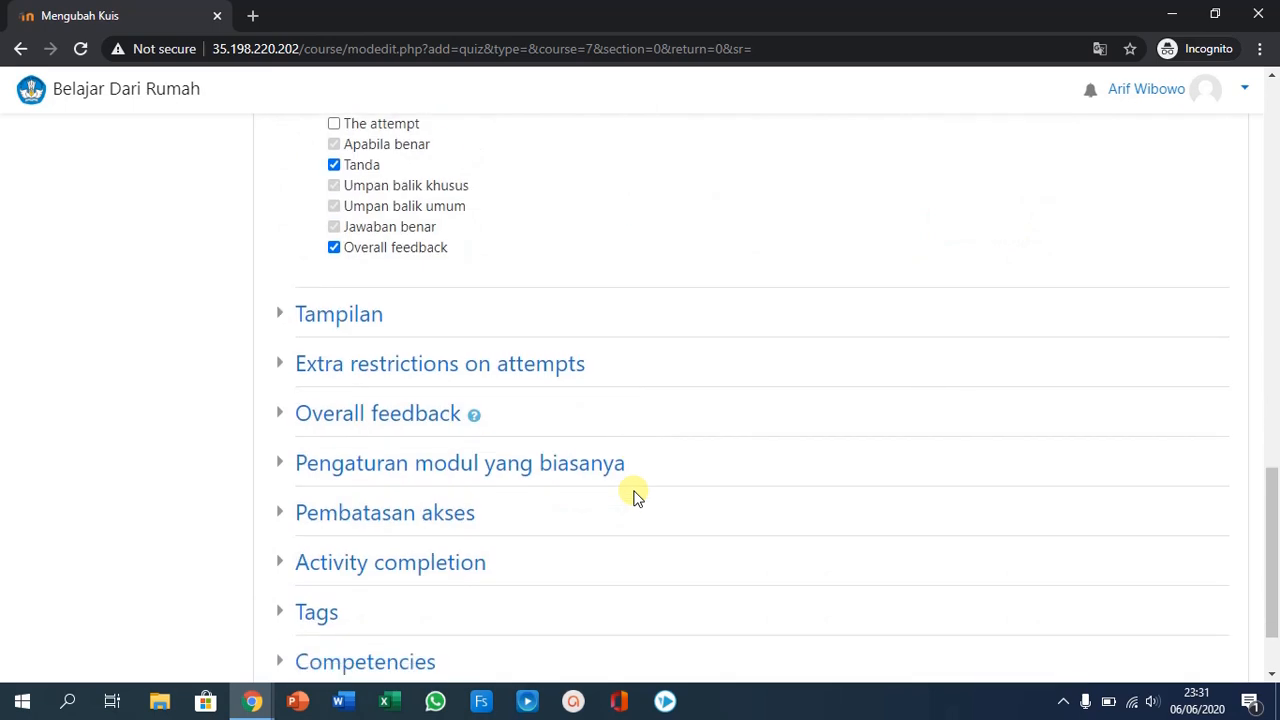
pyautogui.scroll(-1, 543, 543)
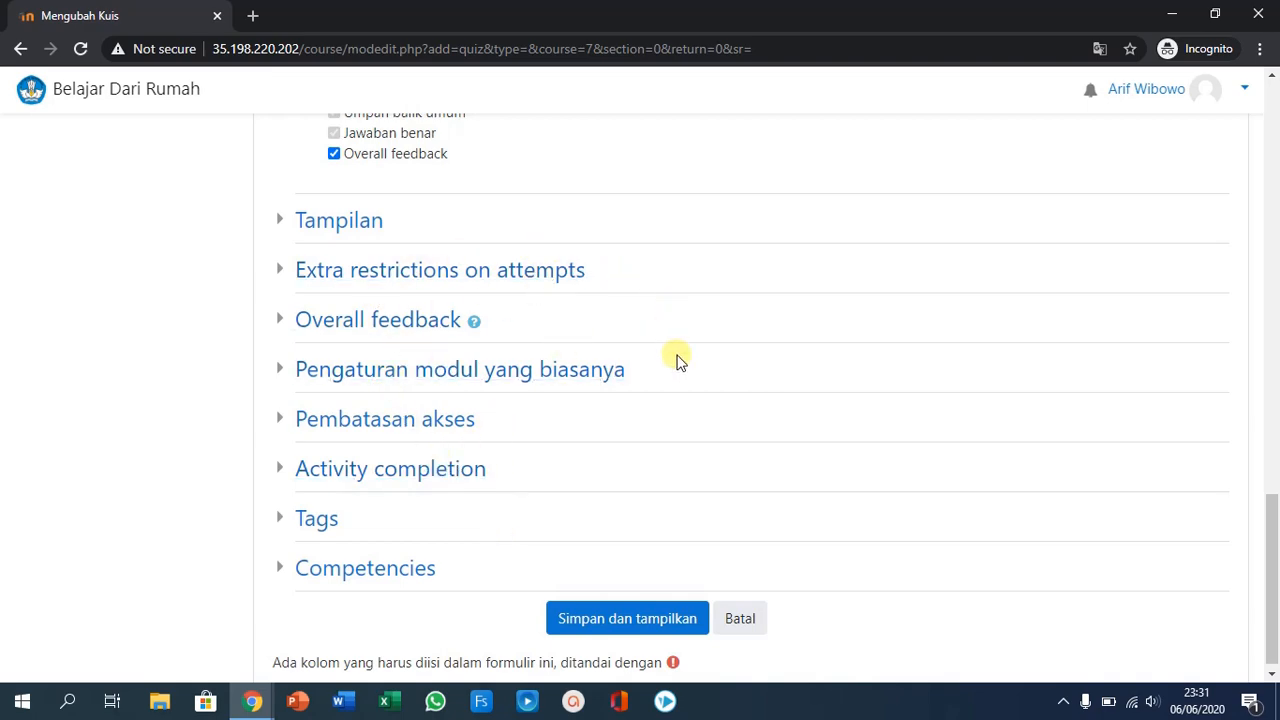
pyautogui.scroll(6, 677, 357)
pyautogui.scroll(-5, 677, 330)
pyautogui.scroll(2, 677, 357)
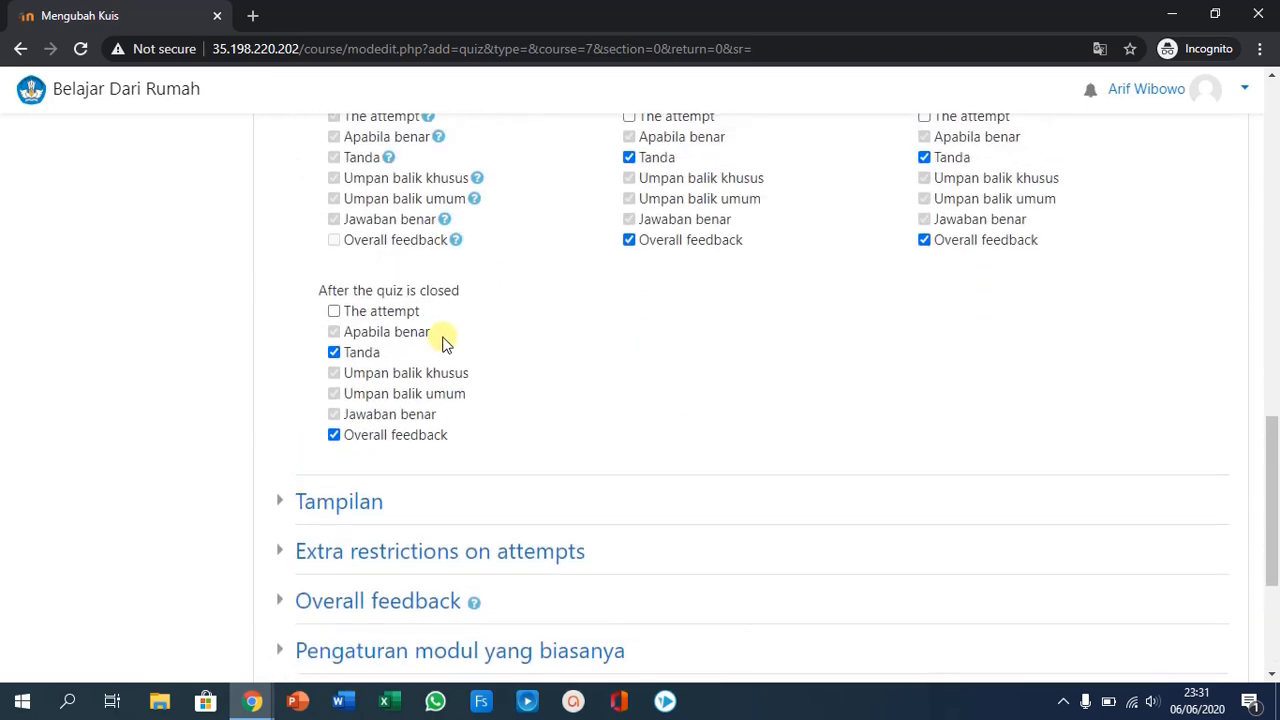
pyautogui.scroll(-3, 803, 334)
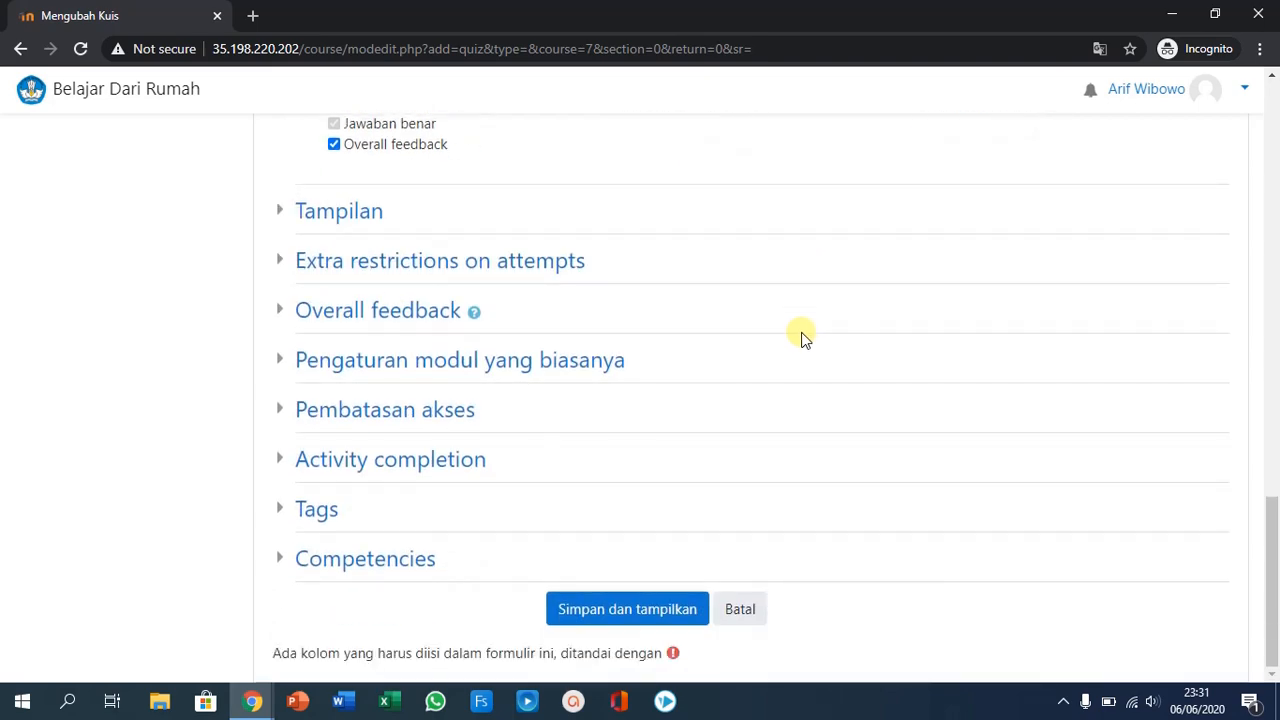
pyautogui.scroll(2, 800, 337)
pyautogui.scroll(-2, 800, 337)
pyautogui.click(619, 612)
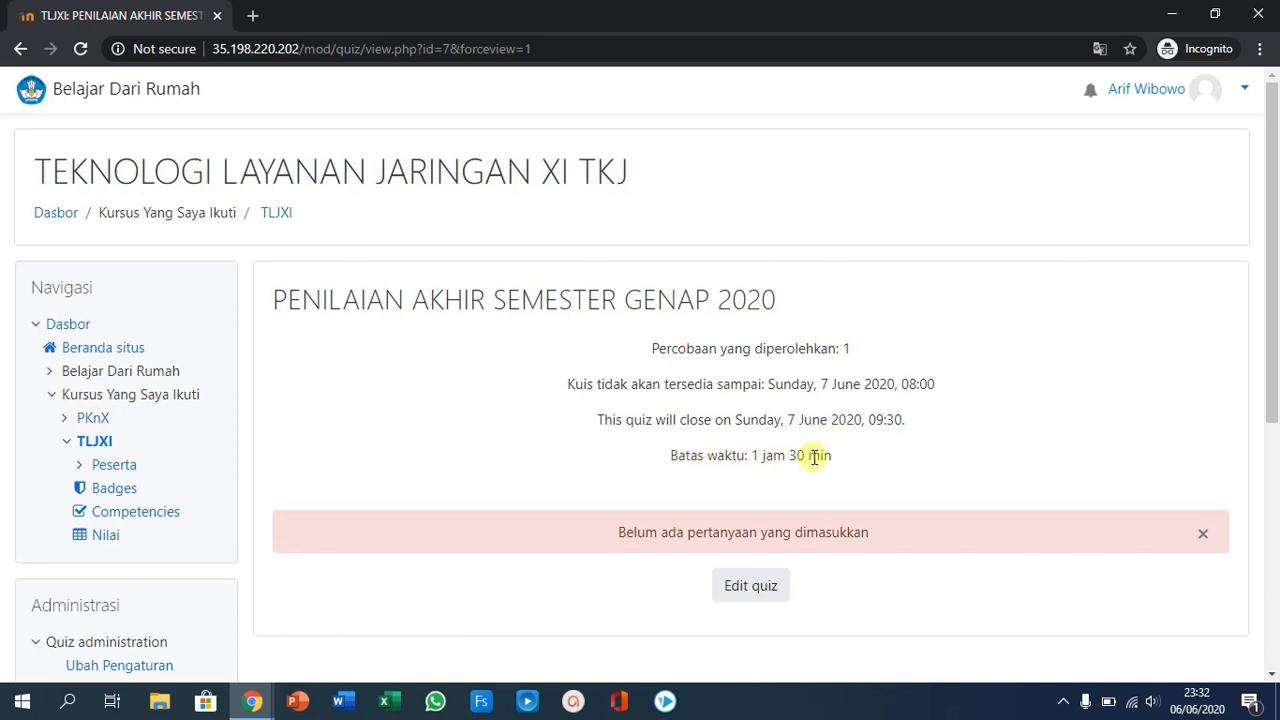
# - Open the quiz's question editing page and give its section the heading PAS GENAP 2020 TLJ XI
pyautogui.scroll(-1, 797, 485)
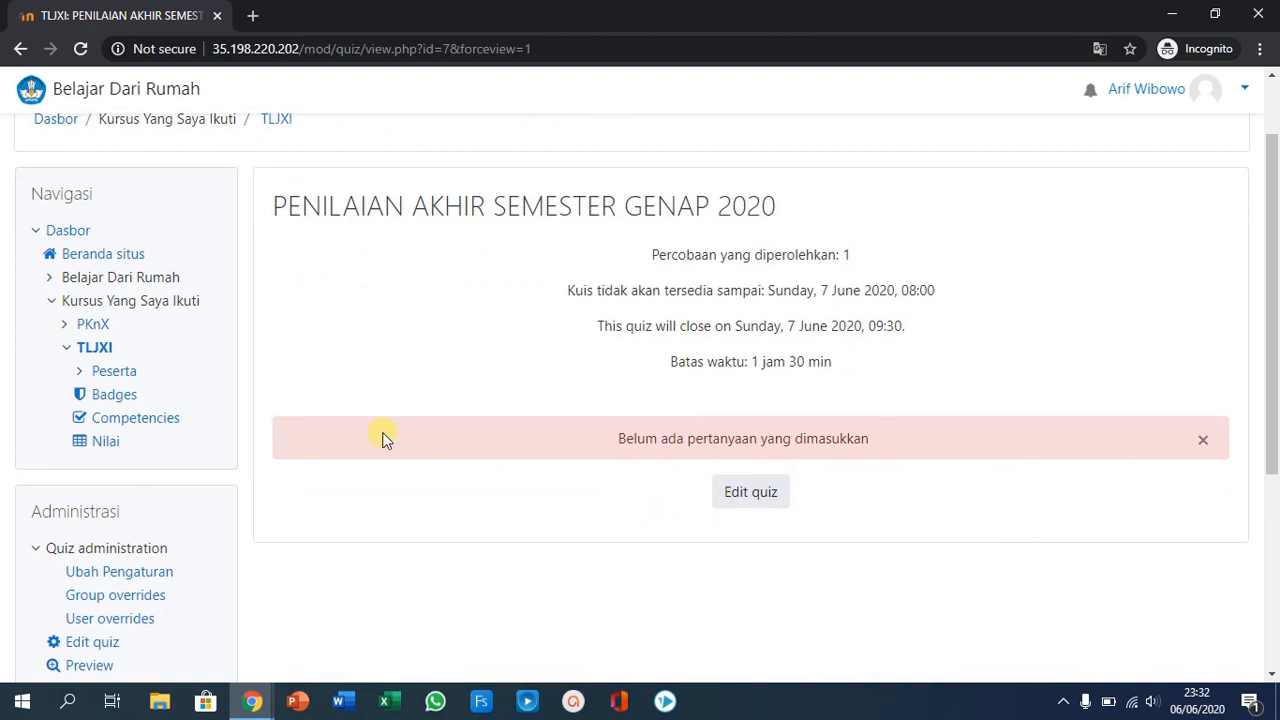
pyautogui.click(740, 490)
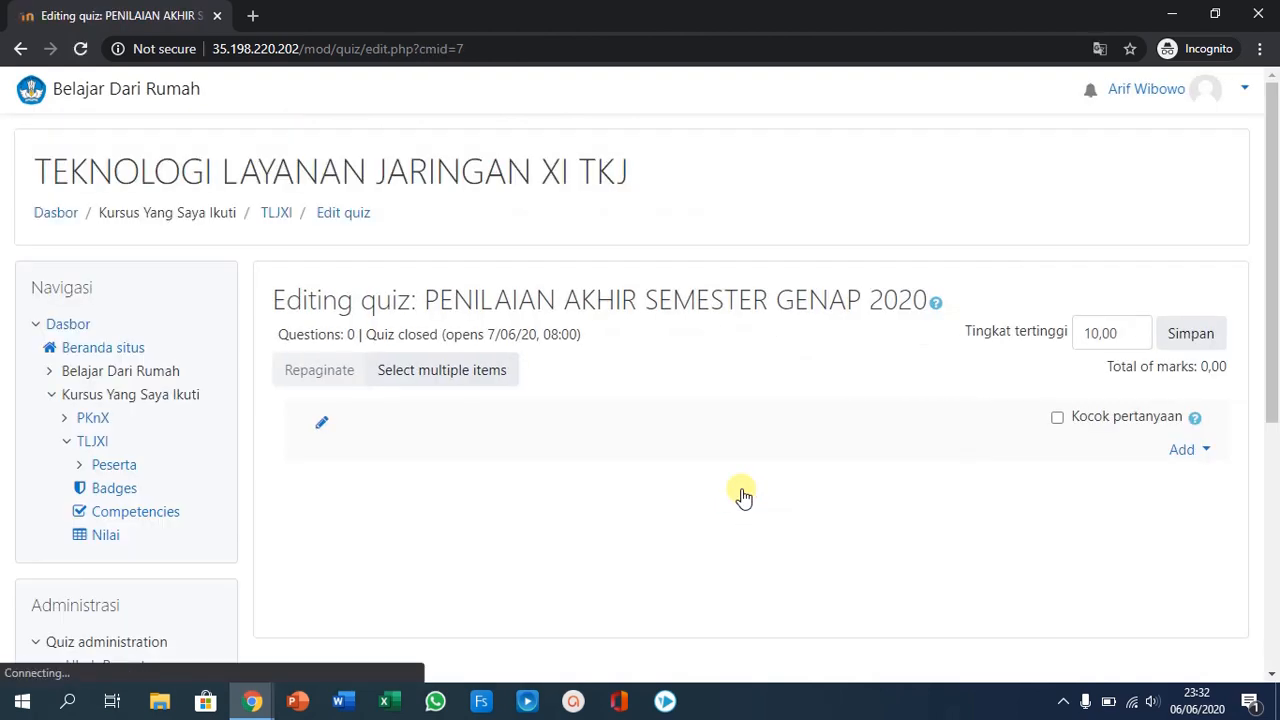
pyautogui.click(321, 423)
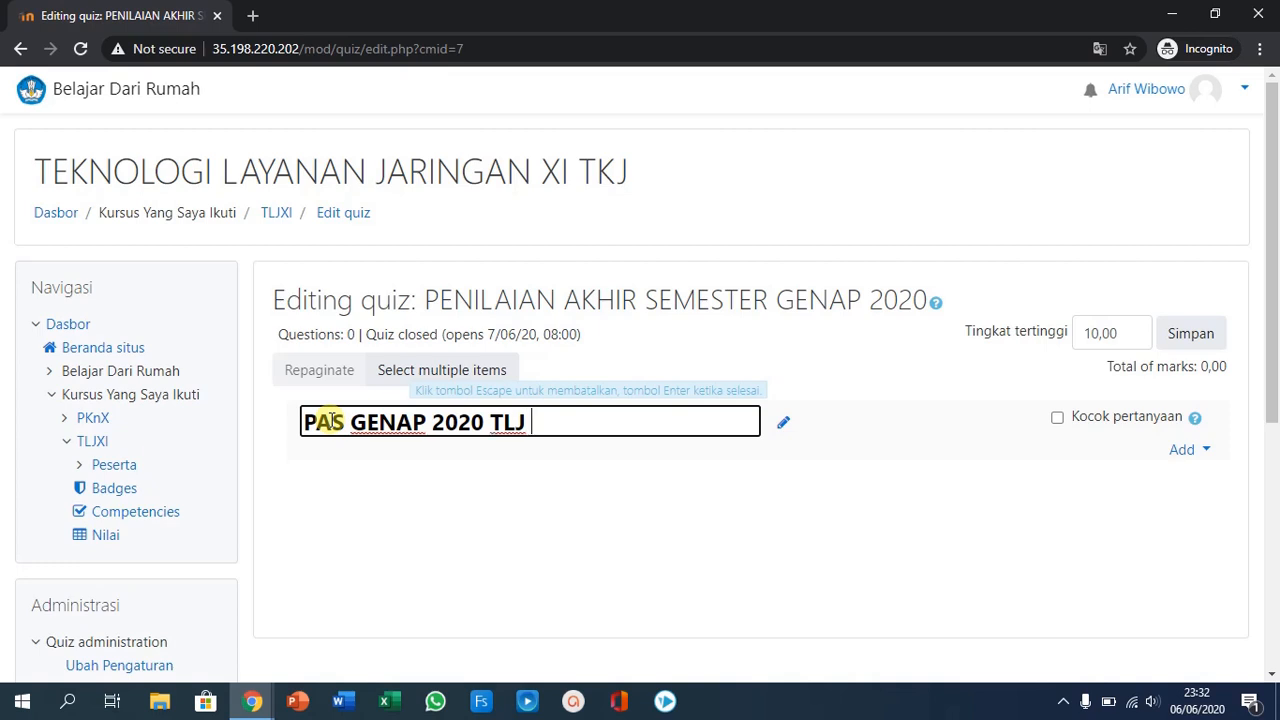
pyautogui.press('Return')
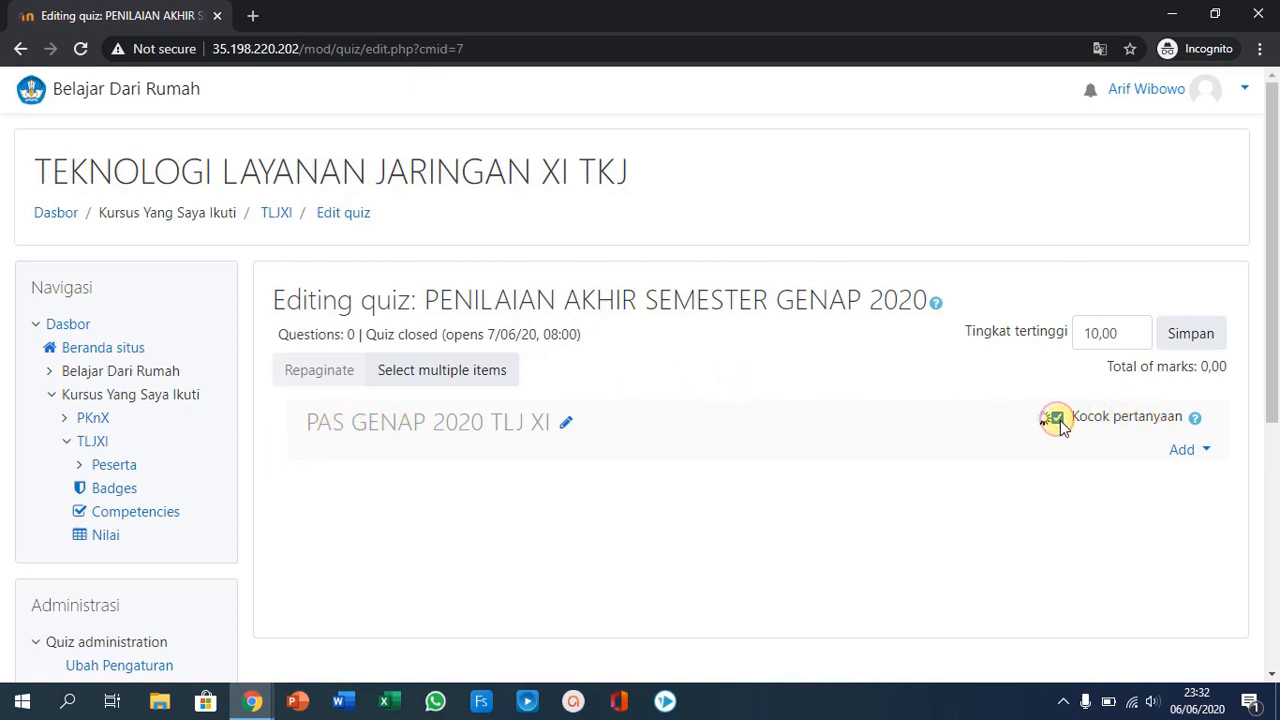
# - Look at the SIMULASI category's questions available for adding from the question bank, then close the dialog
pyautogui.click(1206, 450)
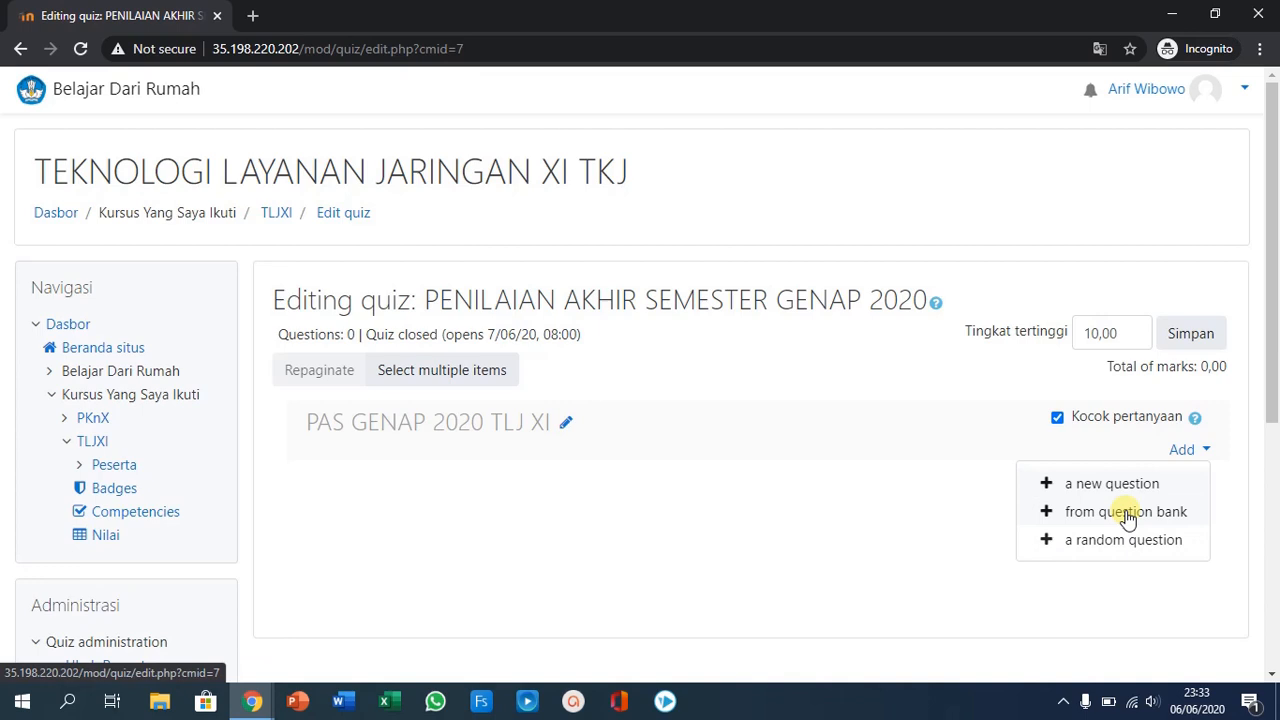
pyautogui.click(1128, 516)
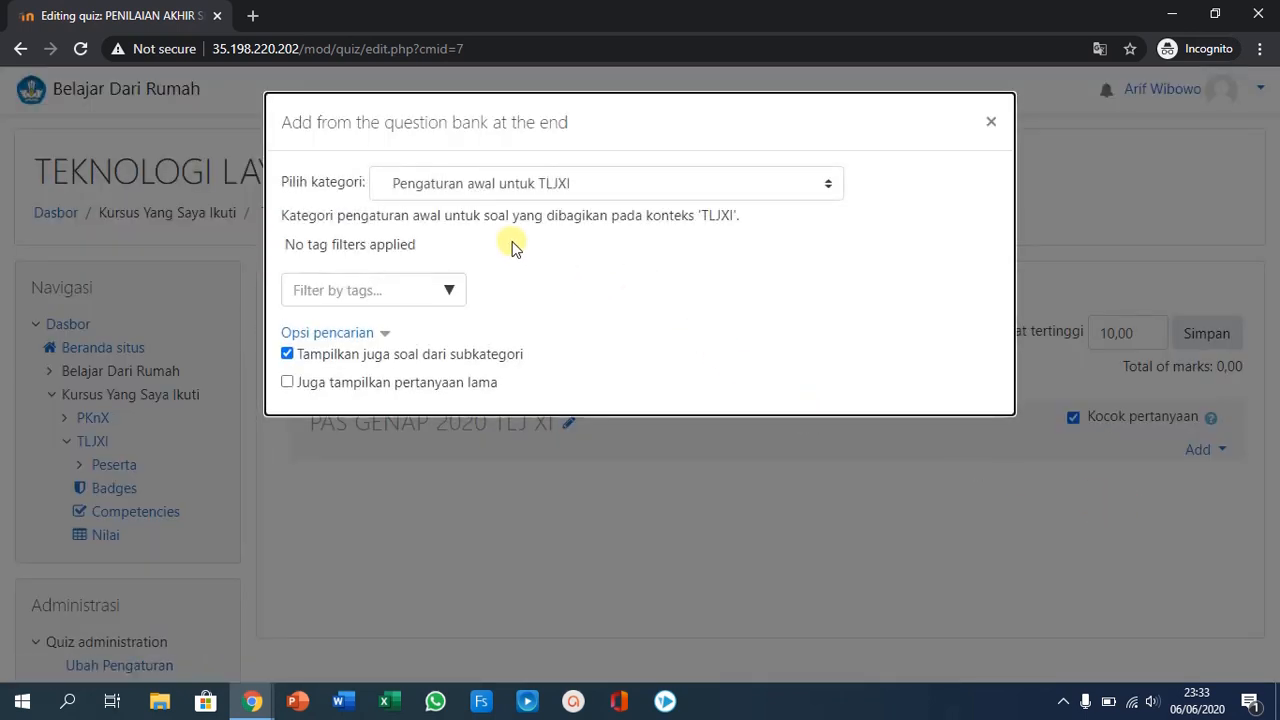
pyautogui.click(506, 189)
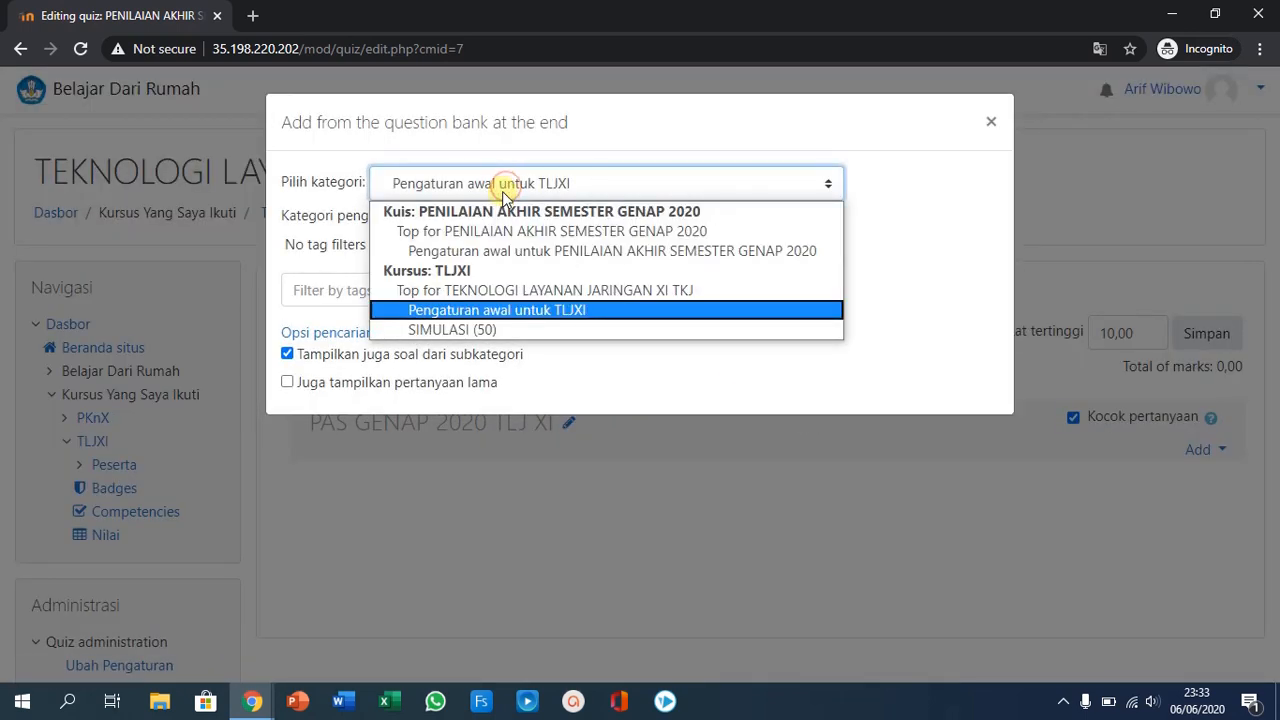
pyautogui.click(470, 333)
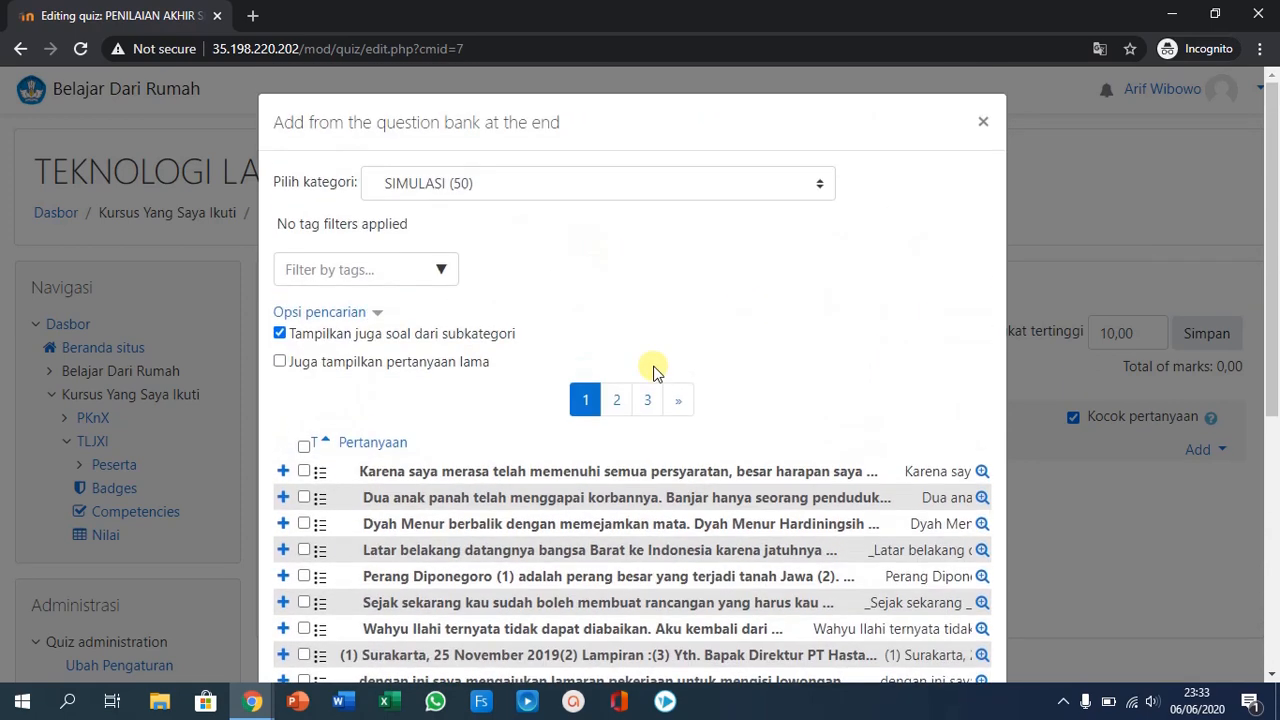
pyautogui.click(982, 122)
pyautogui.click(1201, 451)
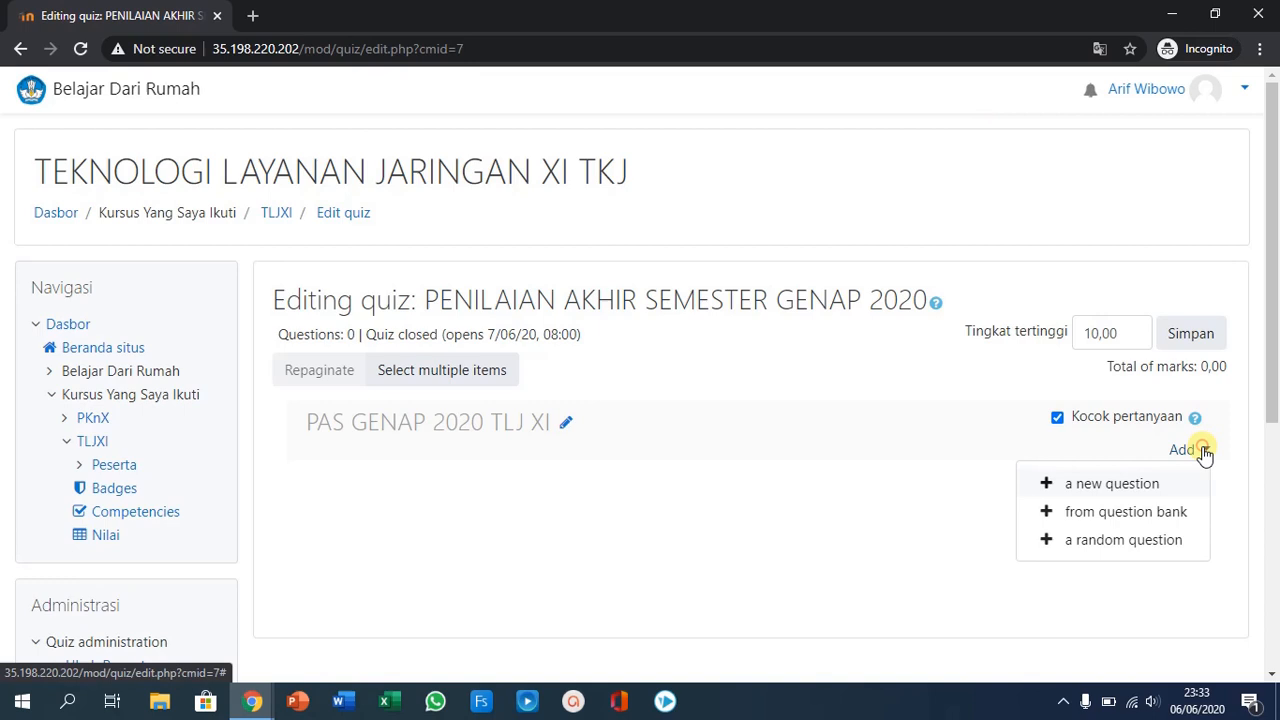
pyautogui.click(1150, 541)
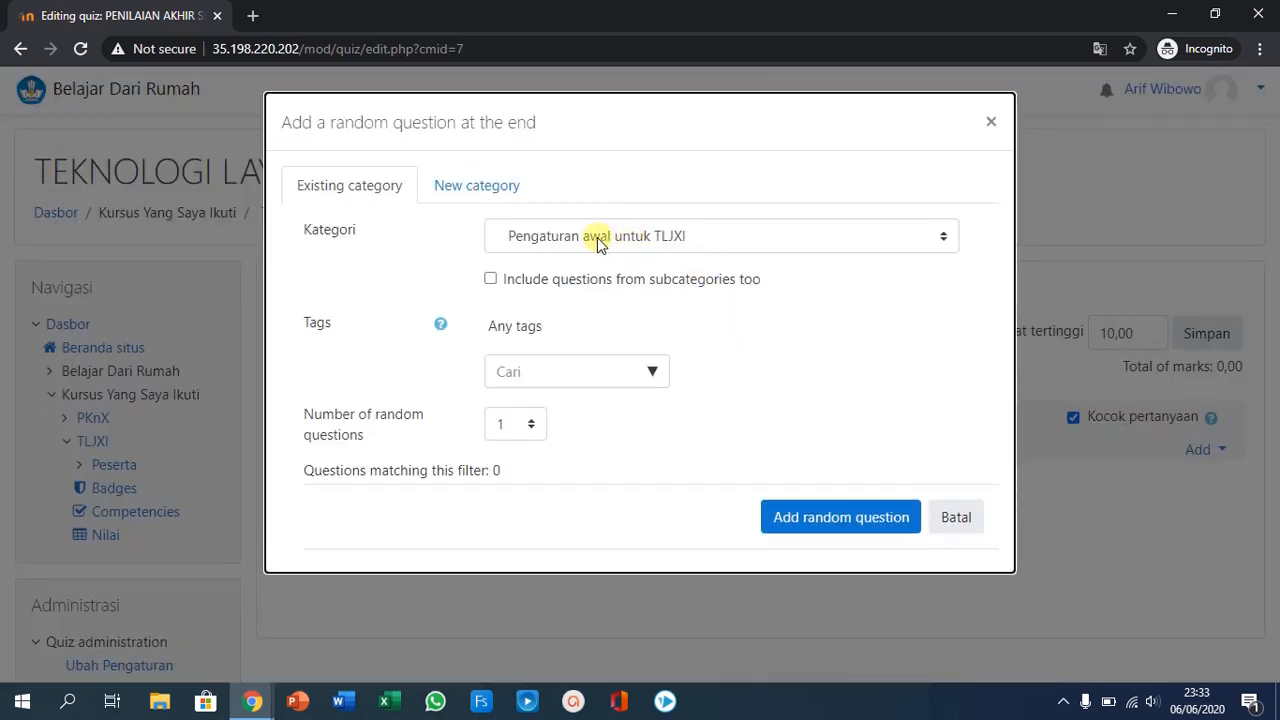
pyautogui.click(597, 240)
pyautogui.click(610, 383)
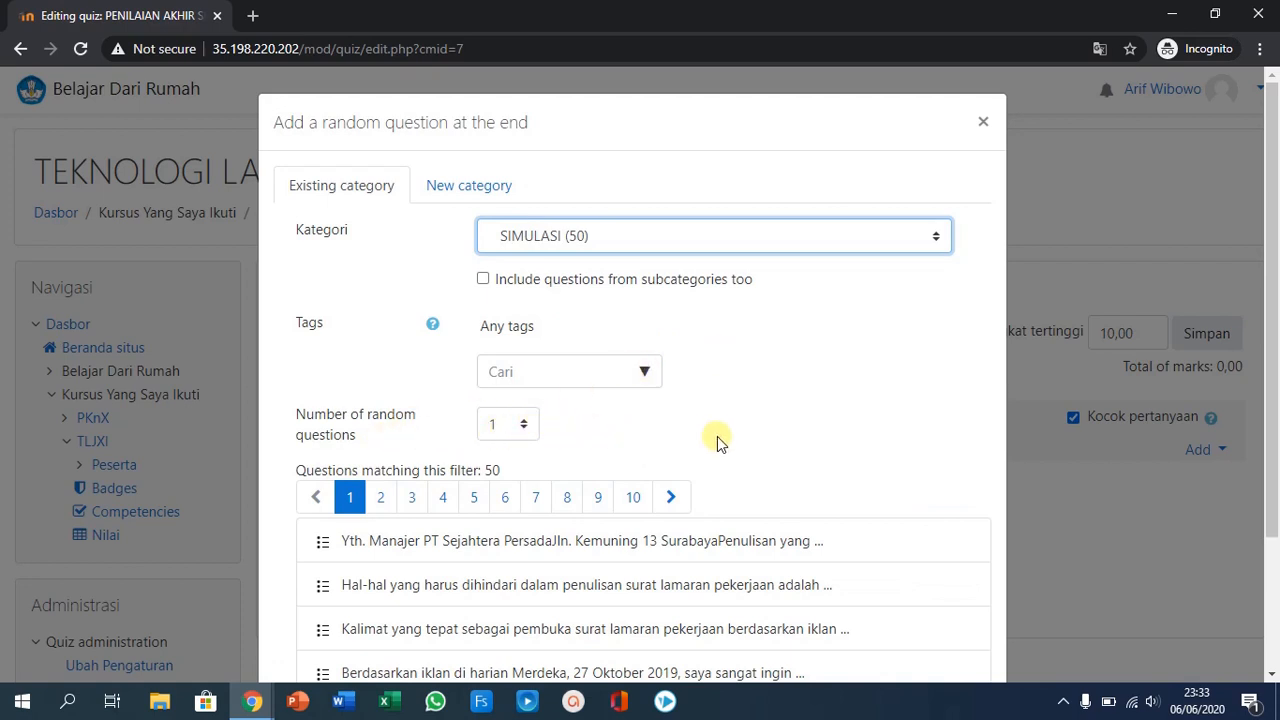
pyautogui.scroll(-2, 718, 440)
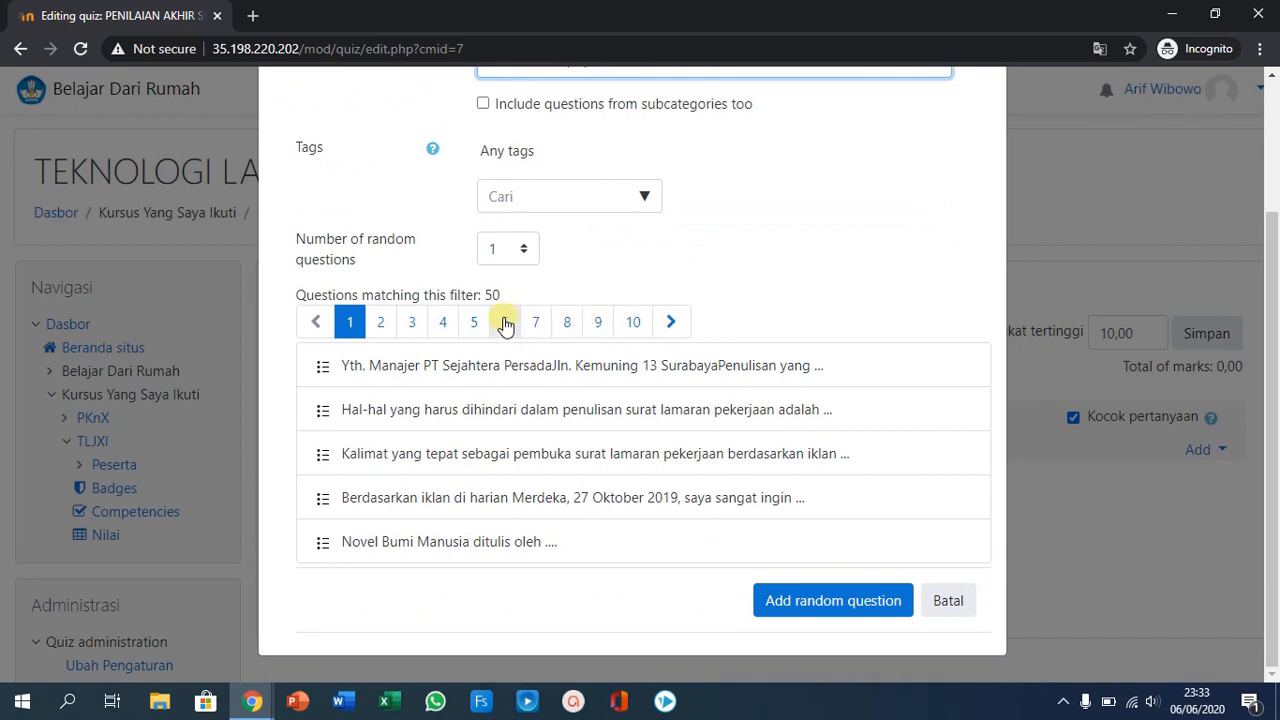
pyautogui.click(524, 250)
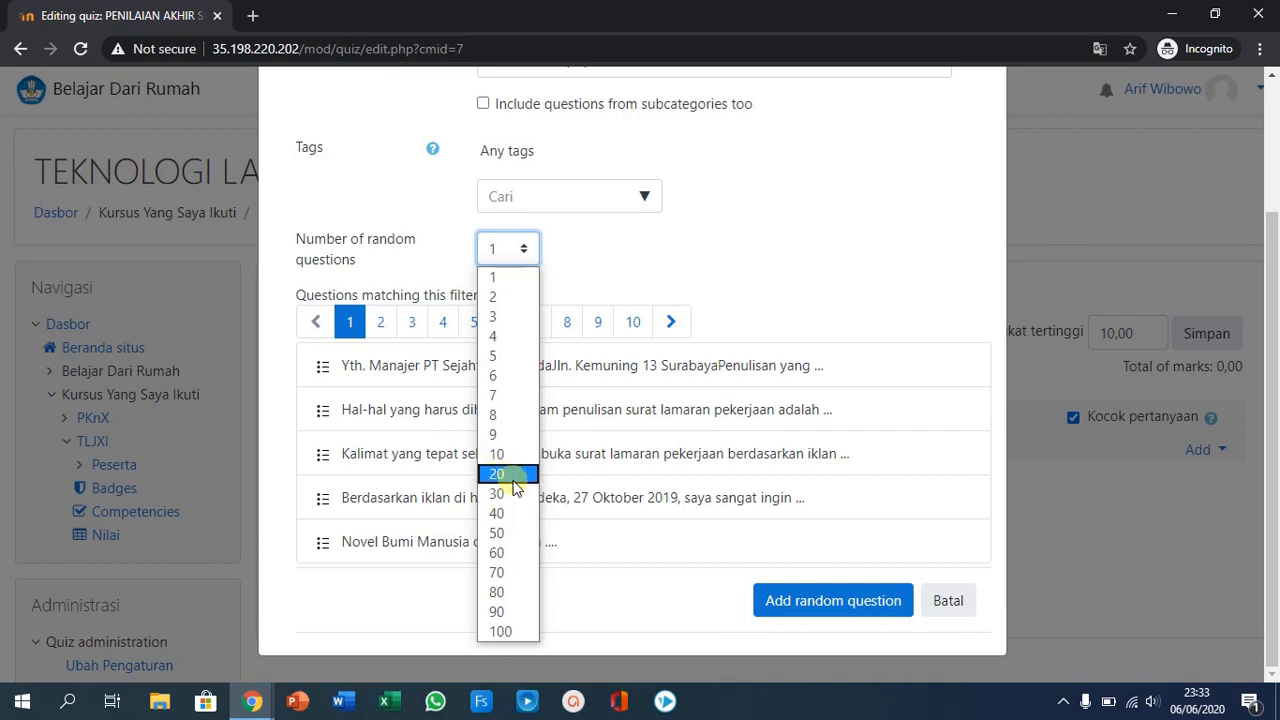
pyautogui.click(498, 513)
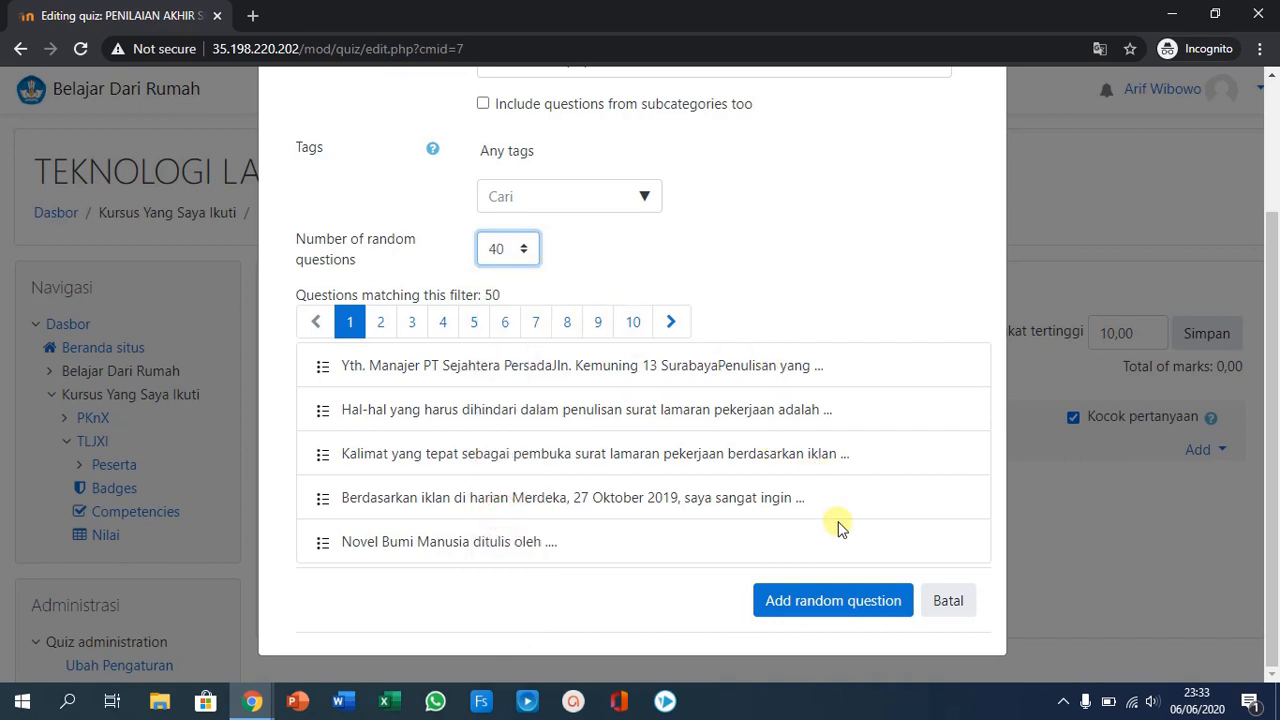
pyautogui.click(840, 605)
pyautogui.scroll(3, 800, 323)
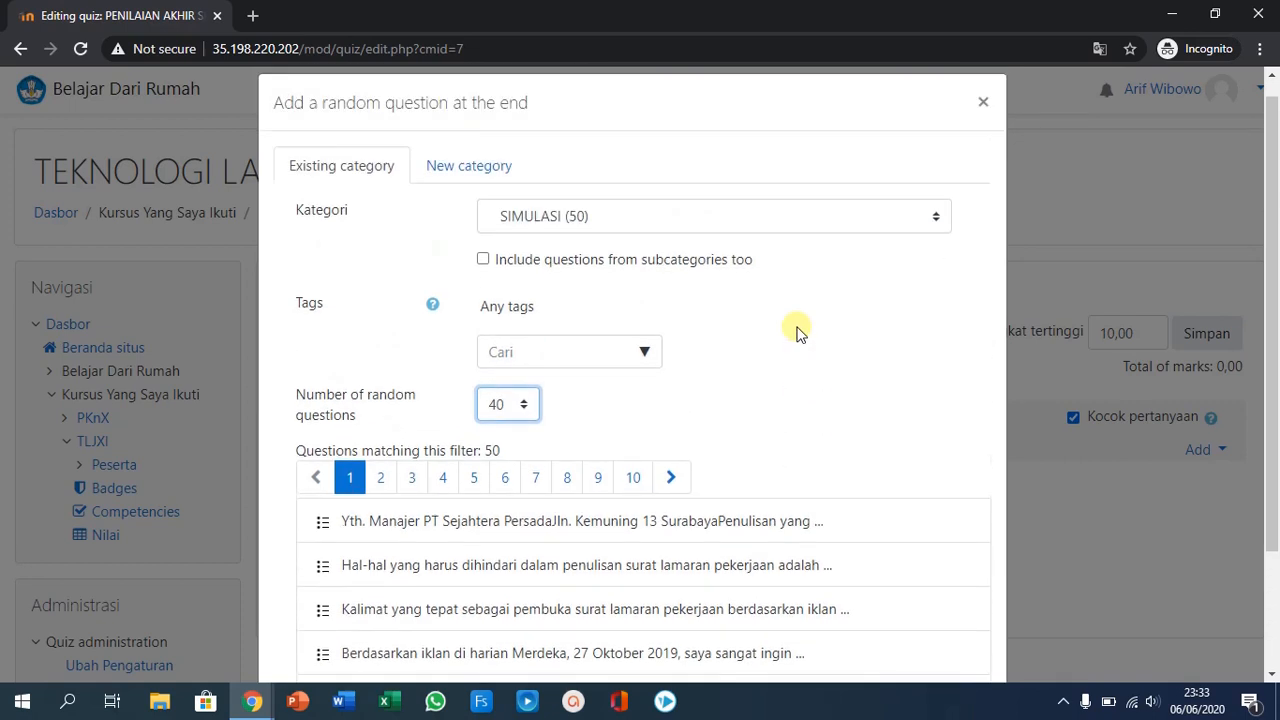
pyautogui.scroll(-3, 800, 333)
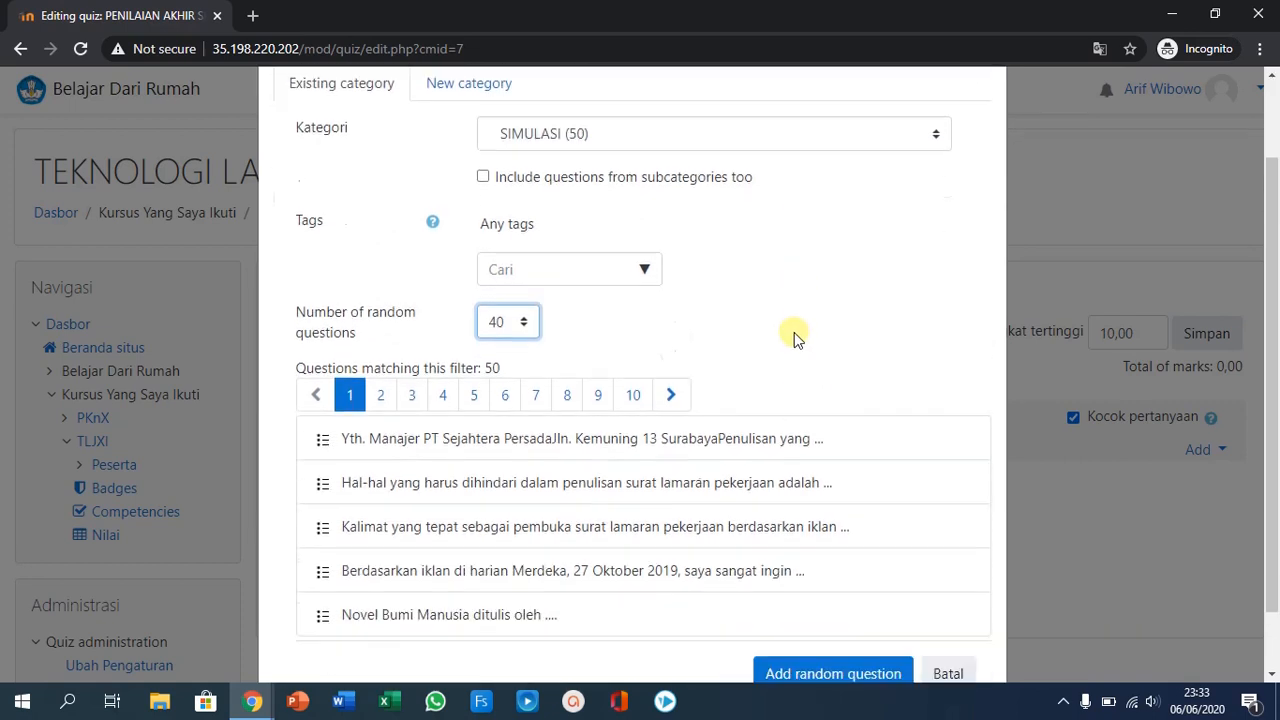
pyautogui.click(948, 601)
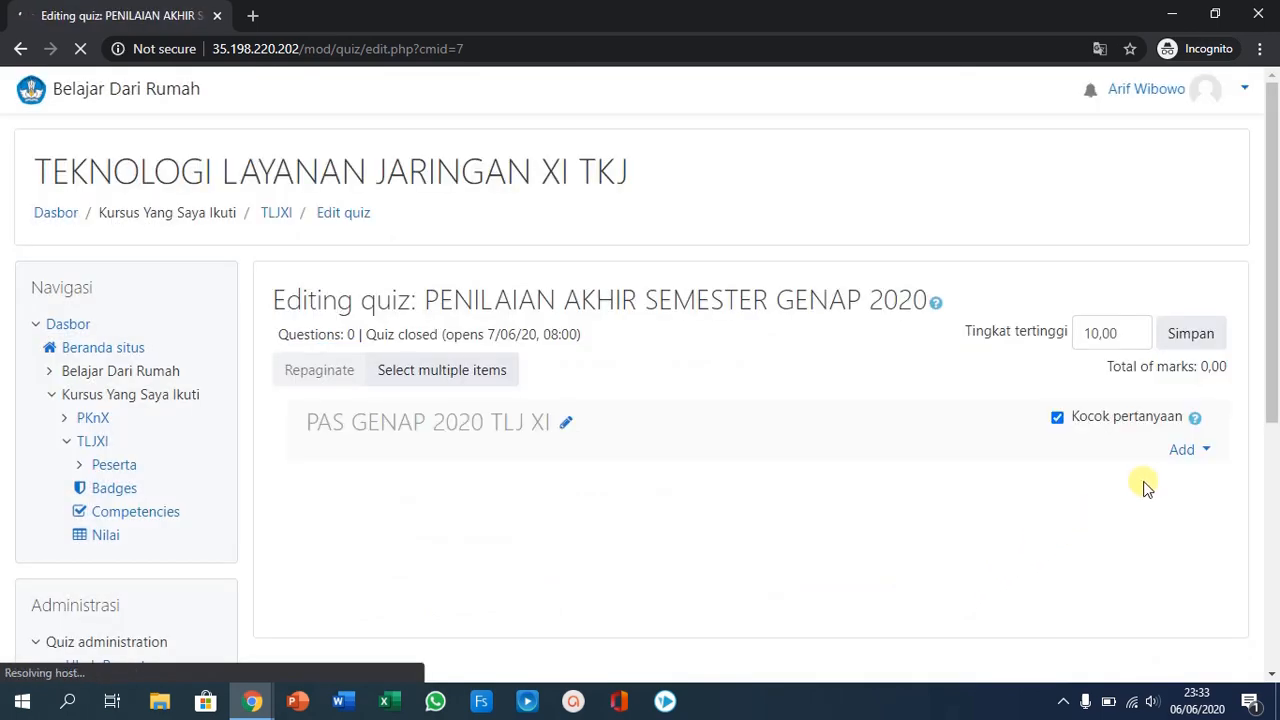
pyautogui.click(1184, 452)
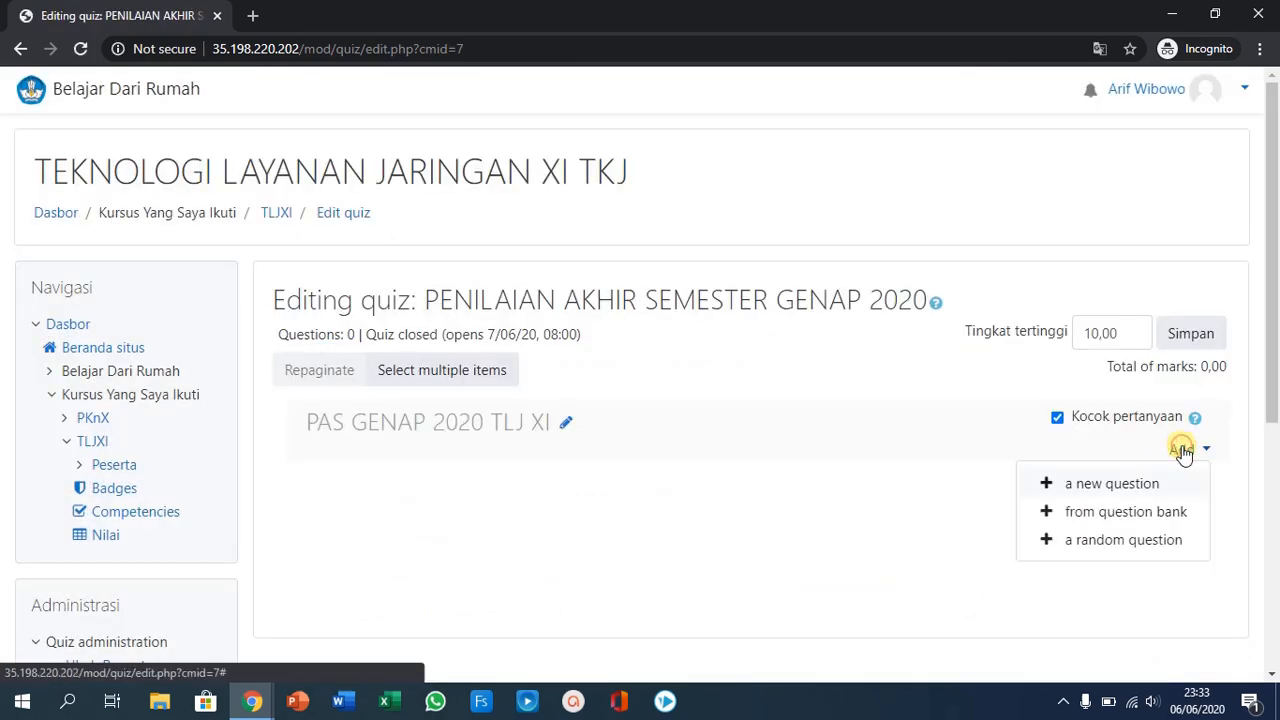
pyautogui.click(1131, 517)
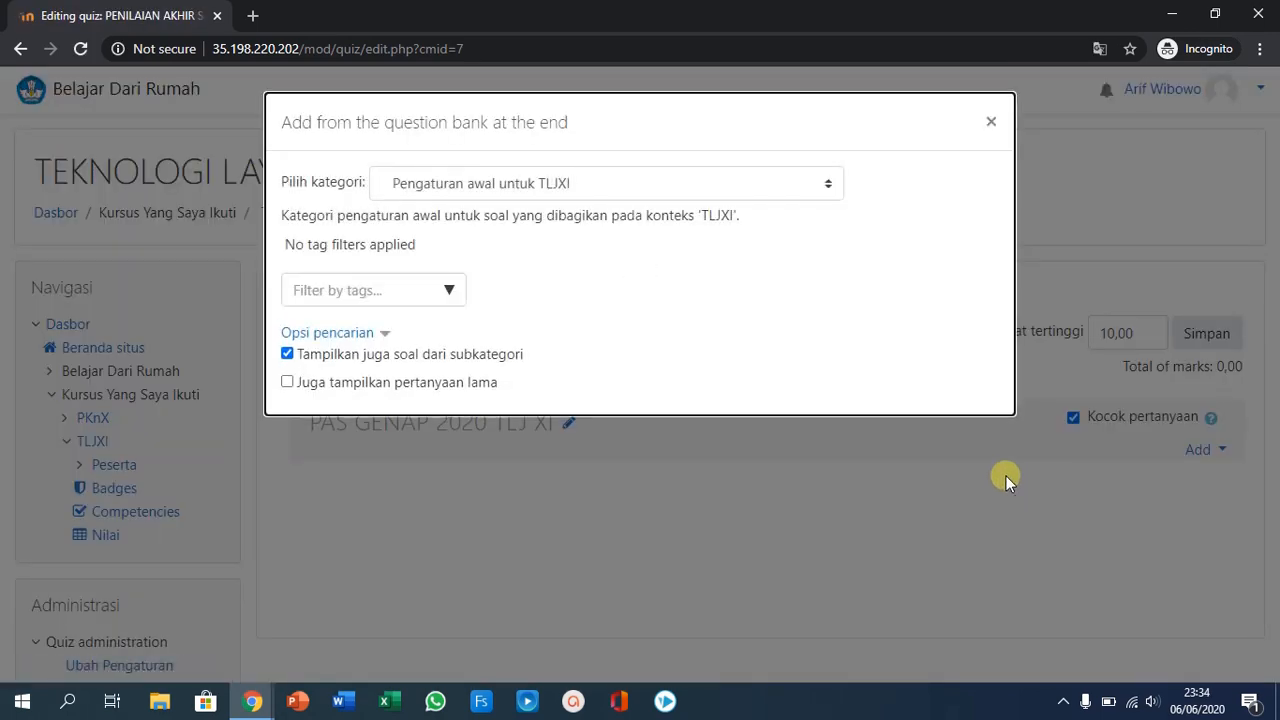
pyautogui.click(990, 122)
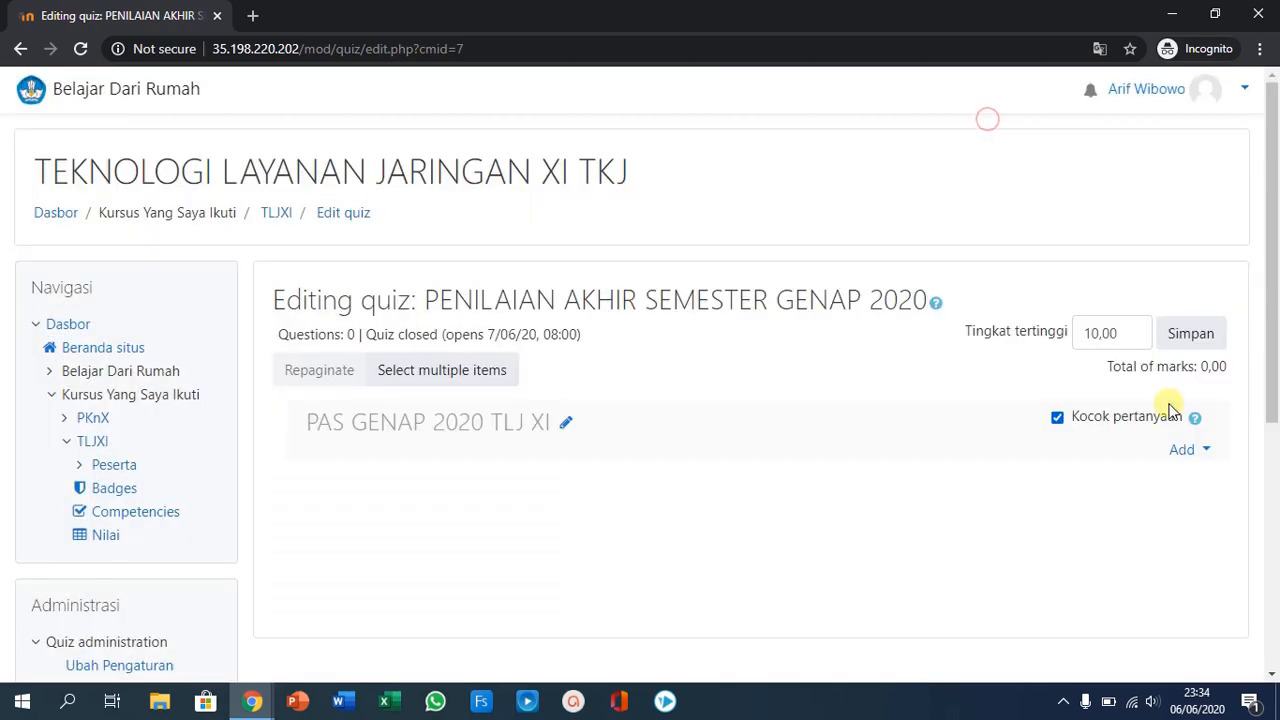
# - Look through the question types offered for adding a new question to the quiz, then cancel
pyautogui.click(1186, 450)
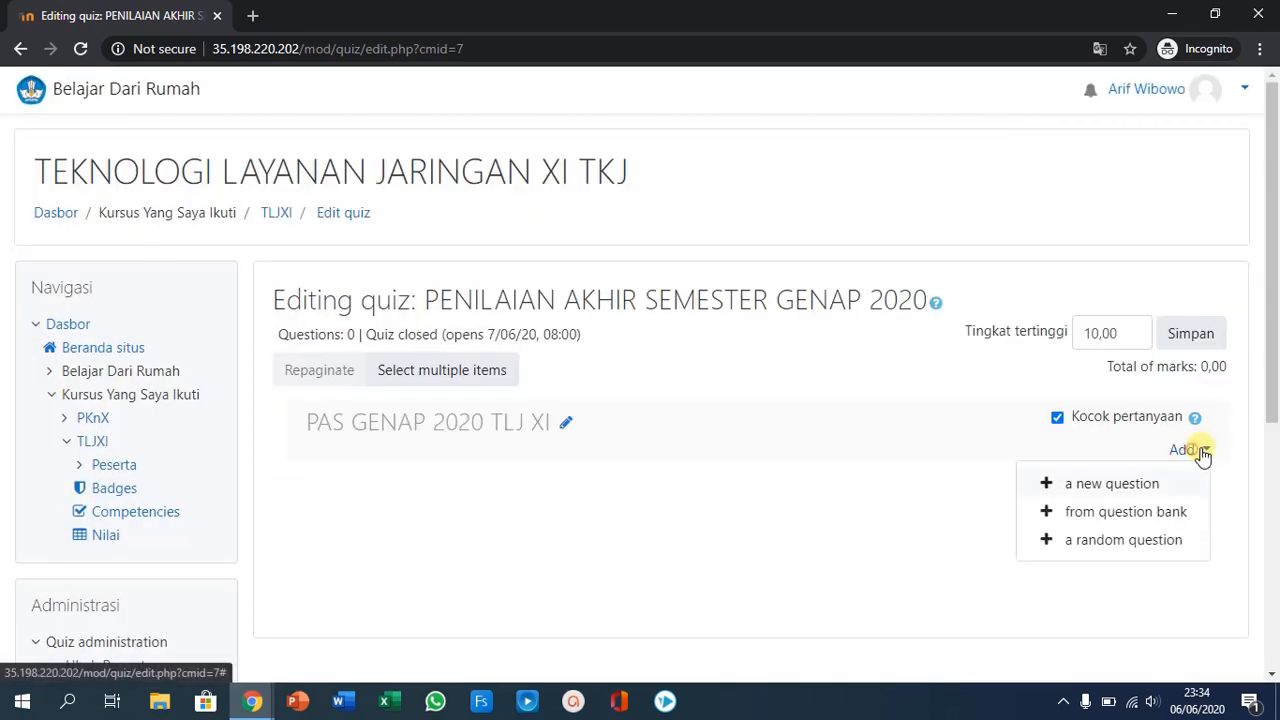
pyautogui.click(1136, 490)
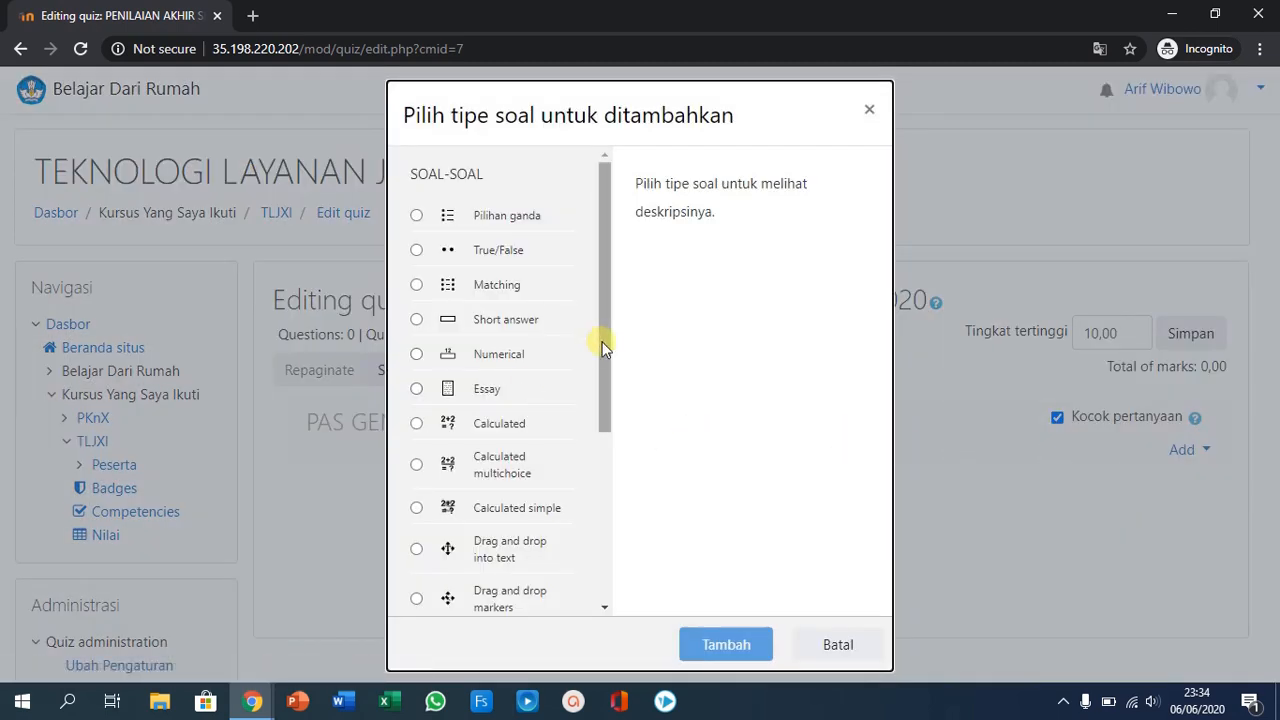
pyautogui.moveTo(606, 339); pyautogui.dragTo(615, 305)
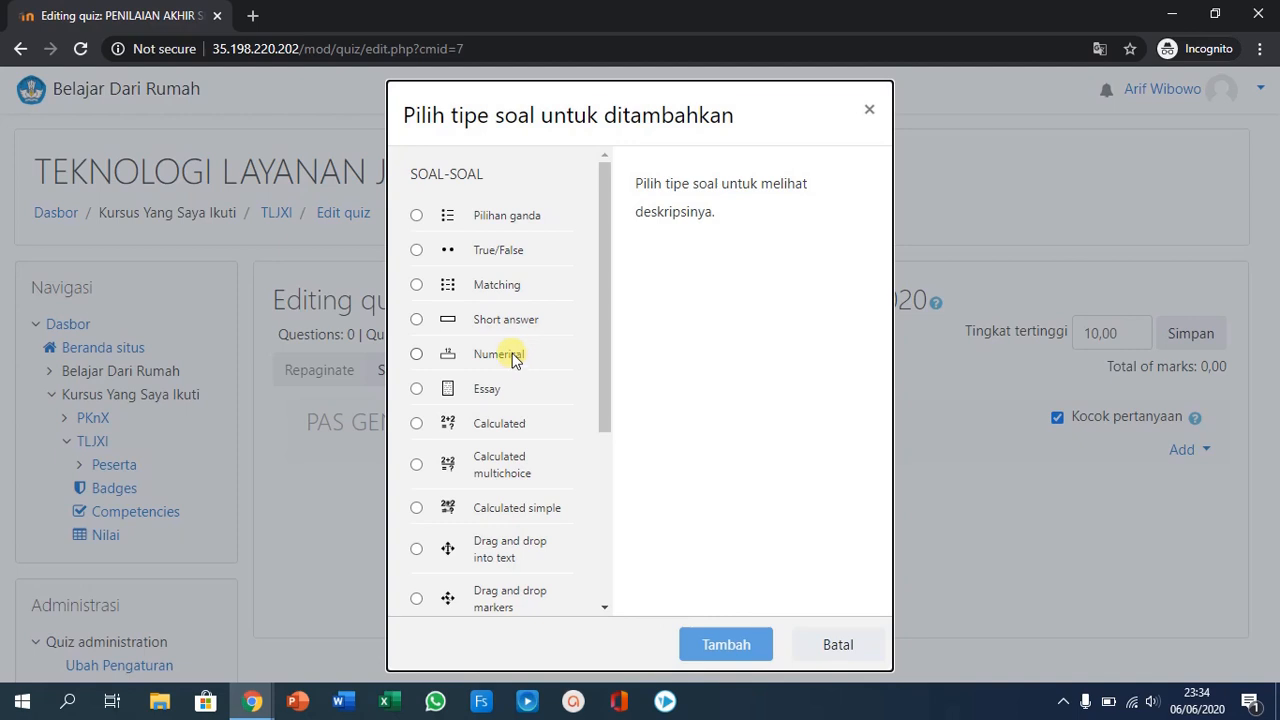
pyautogui.moveTo(605, 402); pyautogui.dragTo(602, 555)
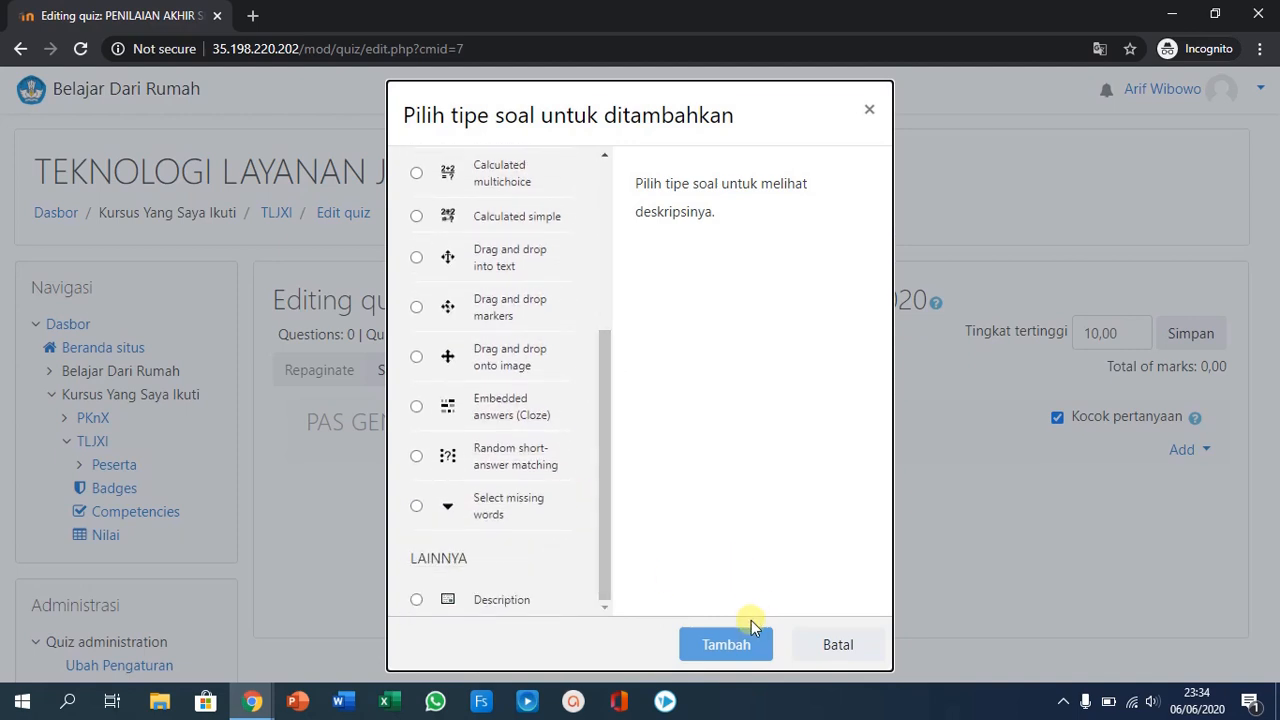
pyautogui.click(835, 643)
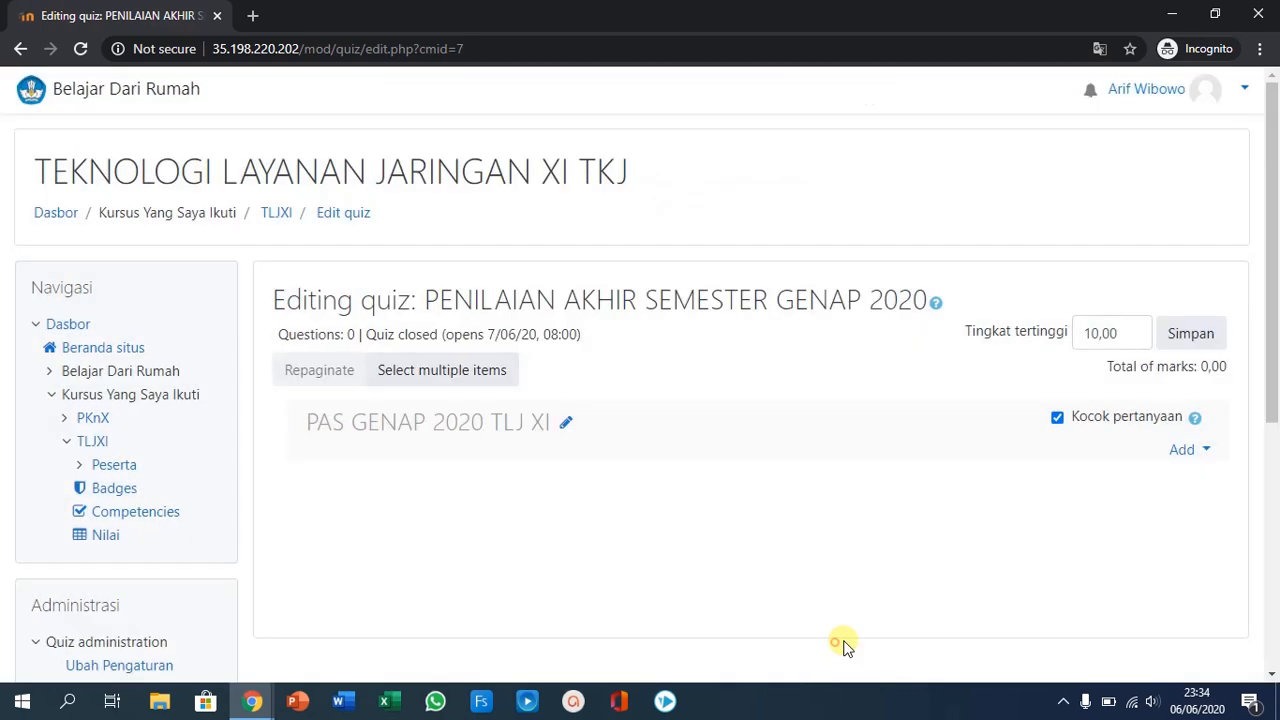
# - Start adding questions from the question bank, choose the SIMULASI category and list all of its questions on one page
pyautogui.click(1205, 450)
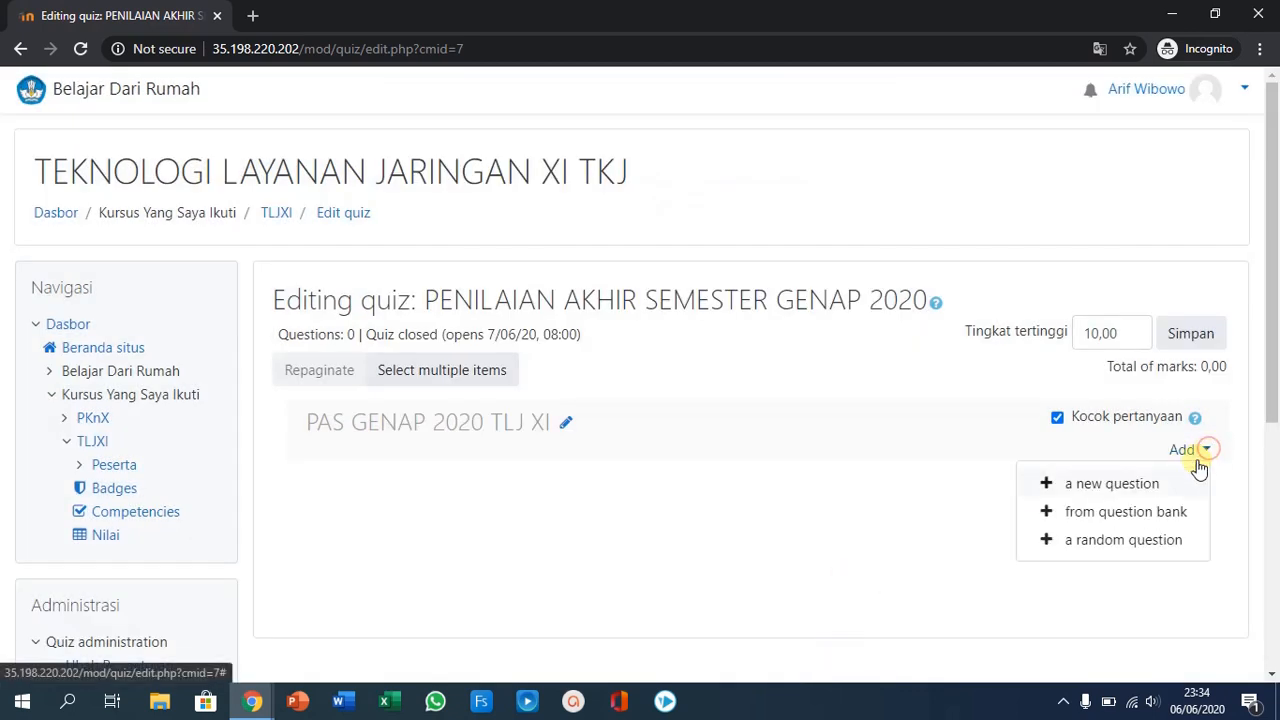
pyautogui.click(1153, 521)
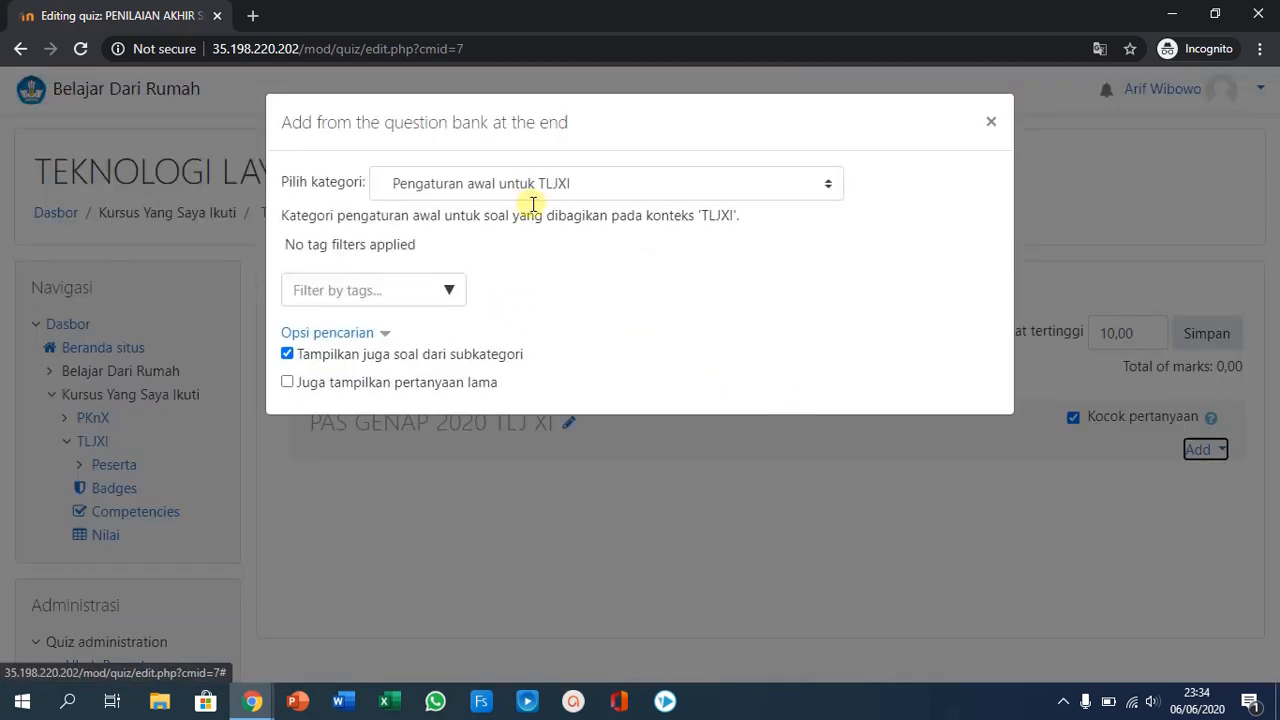
pyautogui.click(540, 184)
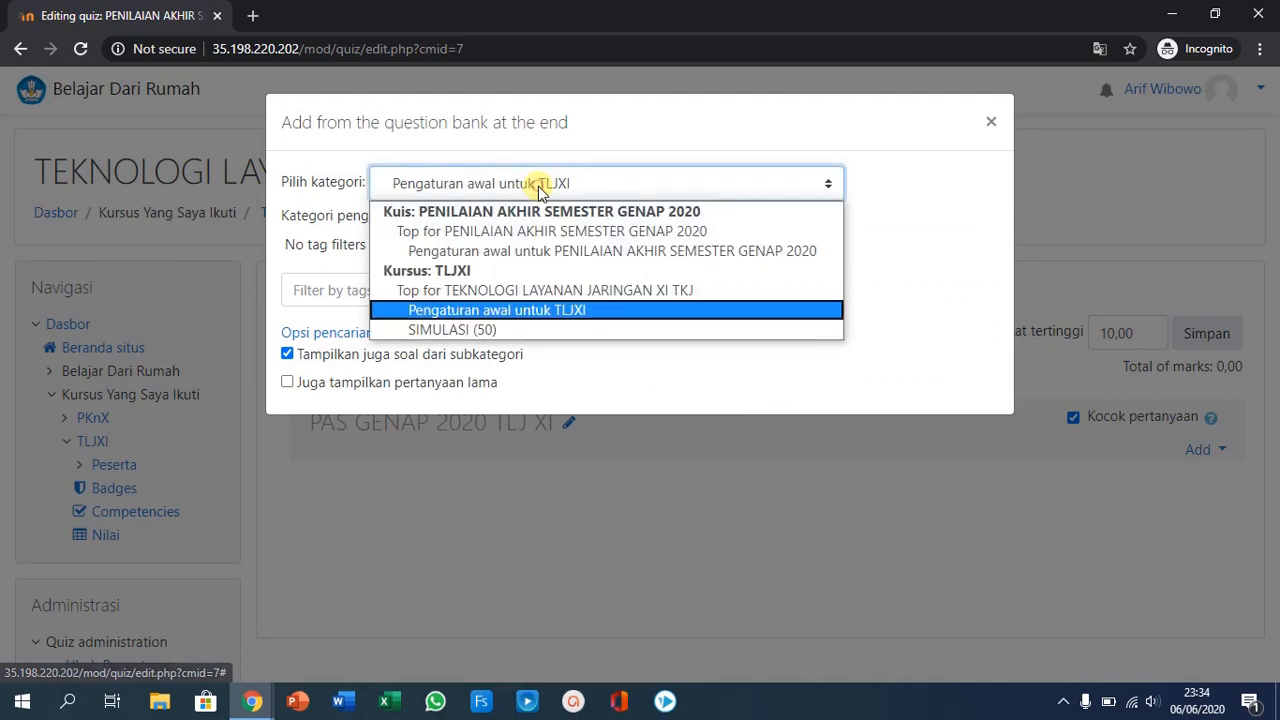
pyautogui.click(481, 328)
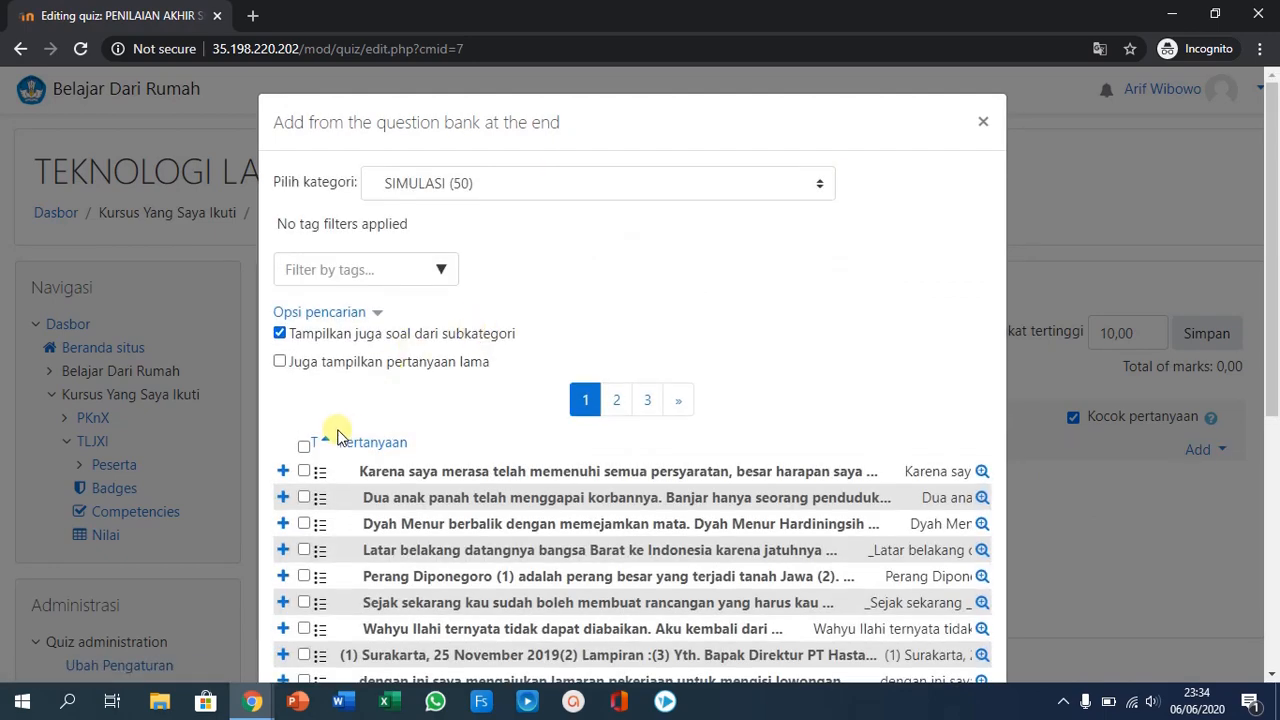
pyautogui.scroll(-5, 608, 360)
pyautogui.scroll(3, 614, 365)
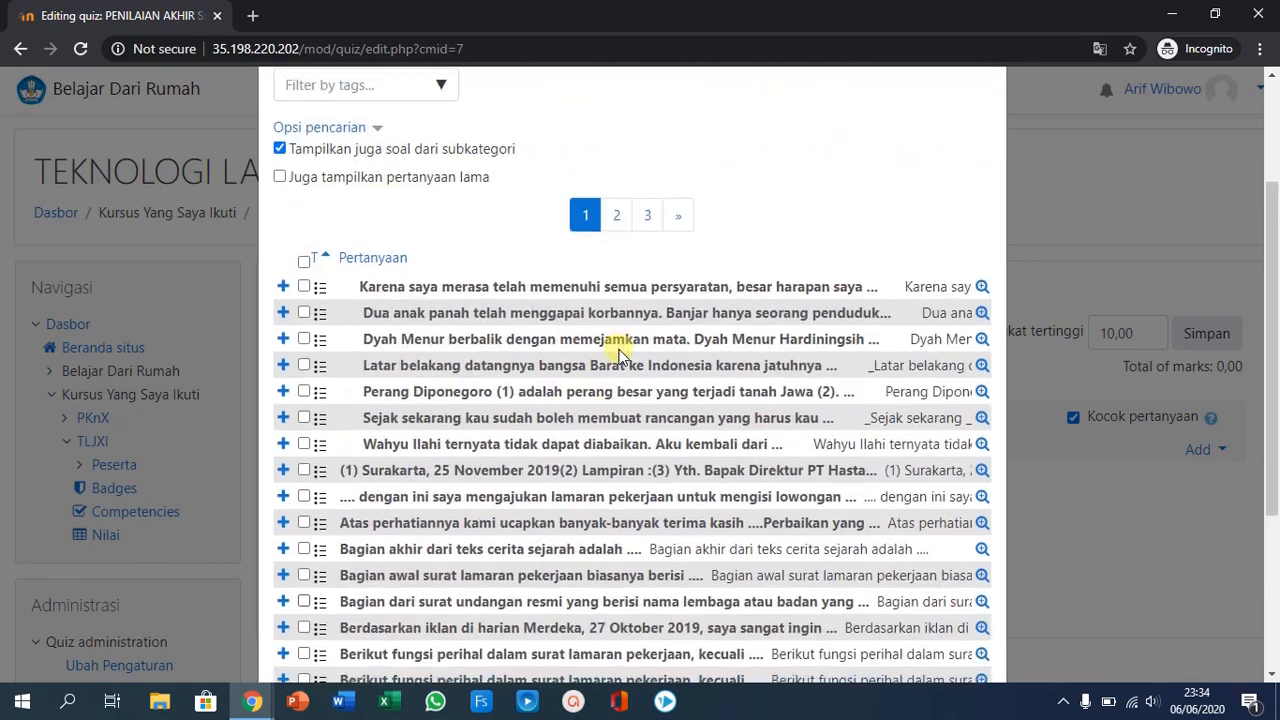
pyautogui.scroll(-3, 614, 365)
pyautogui.click(385, 584)
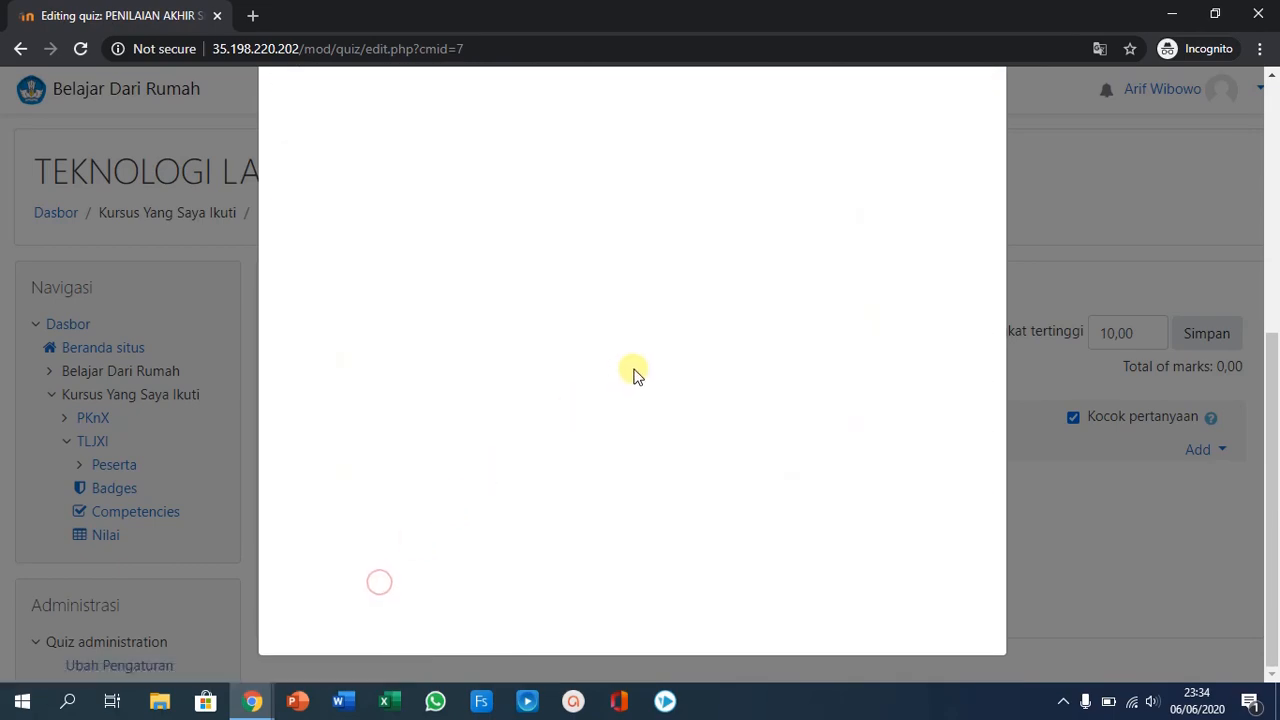
pyautogui.scroll(-2, 634, 366)
pyautogui.scroll(-7, 634, 368)
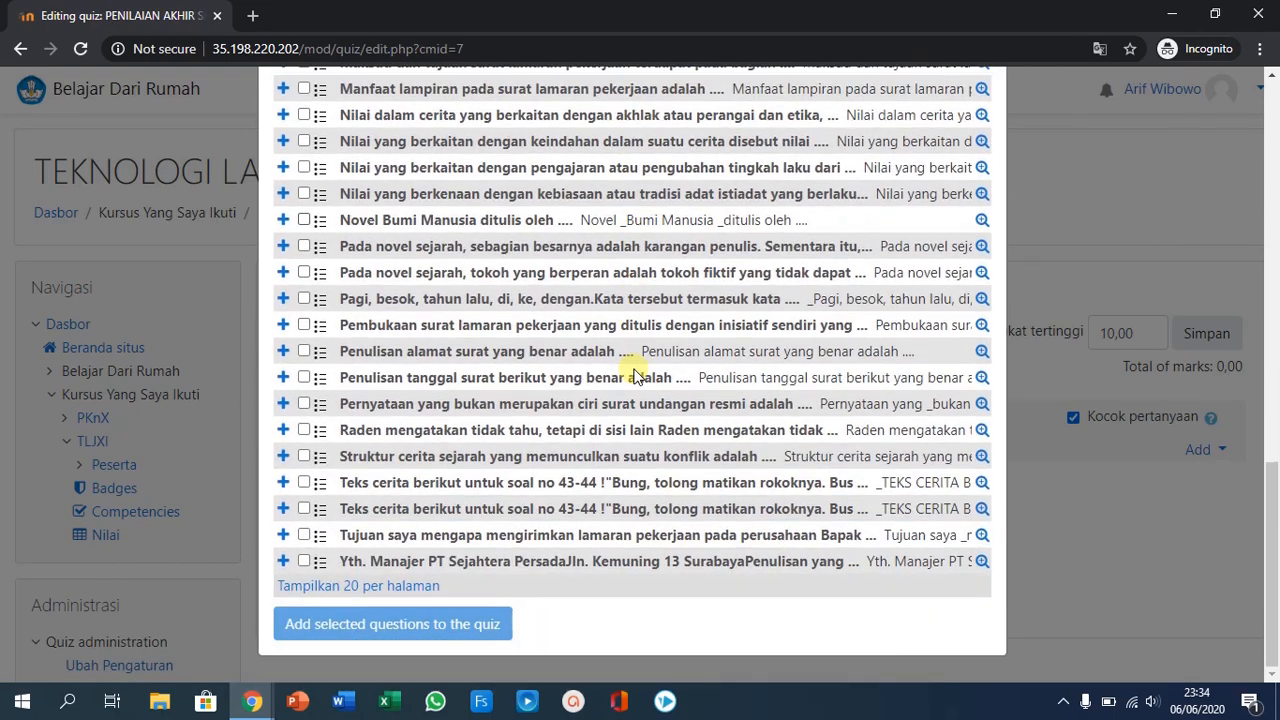
# - Select all the listed SIMULASI questions, add them to the quiz and check the resulting question list
pyautogui.scroll(9, 634, 368)
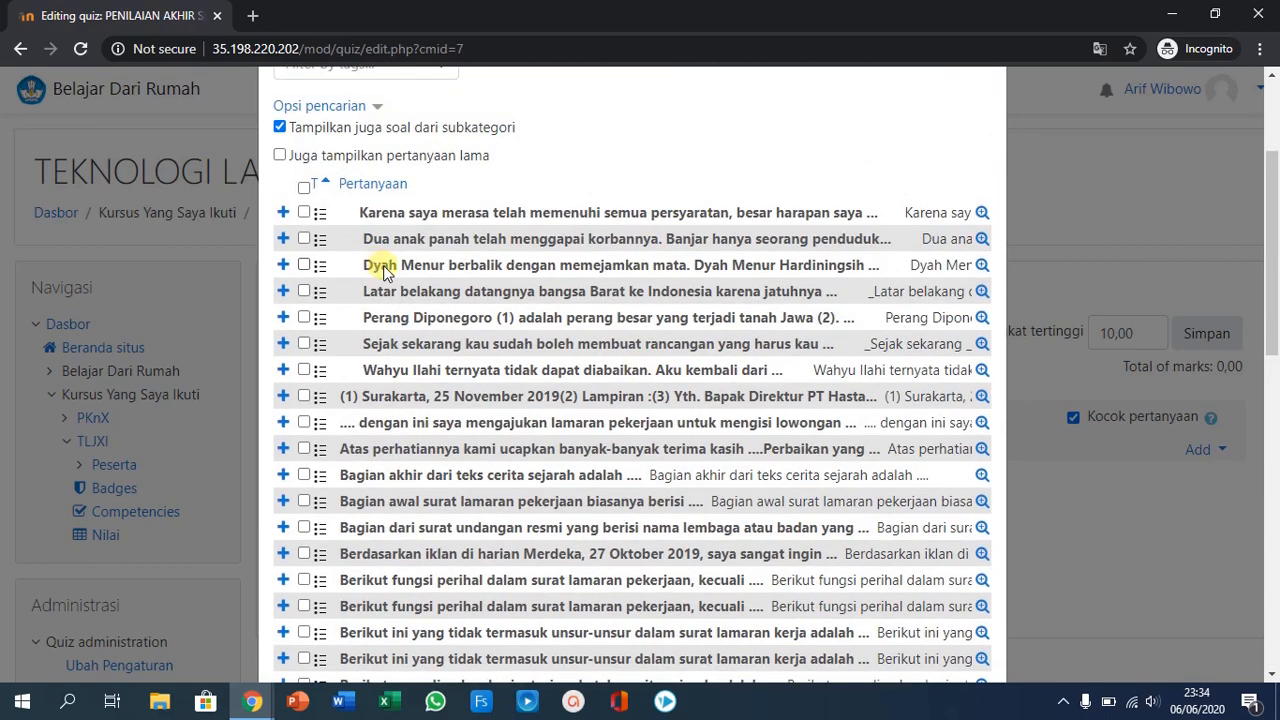
pyautogui.scroll(2, 375, 258)
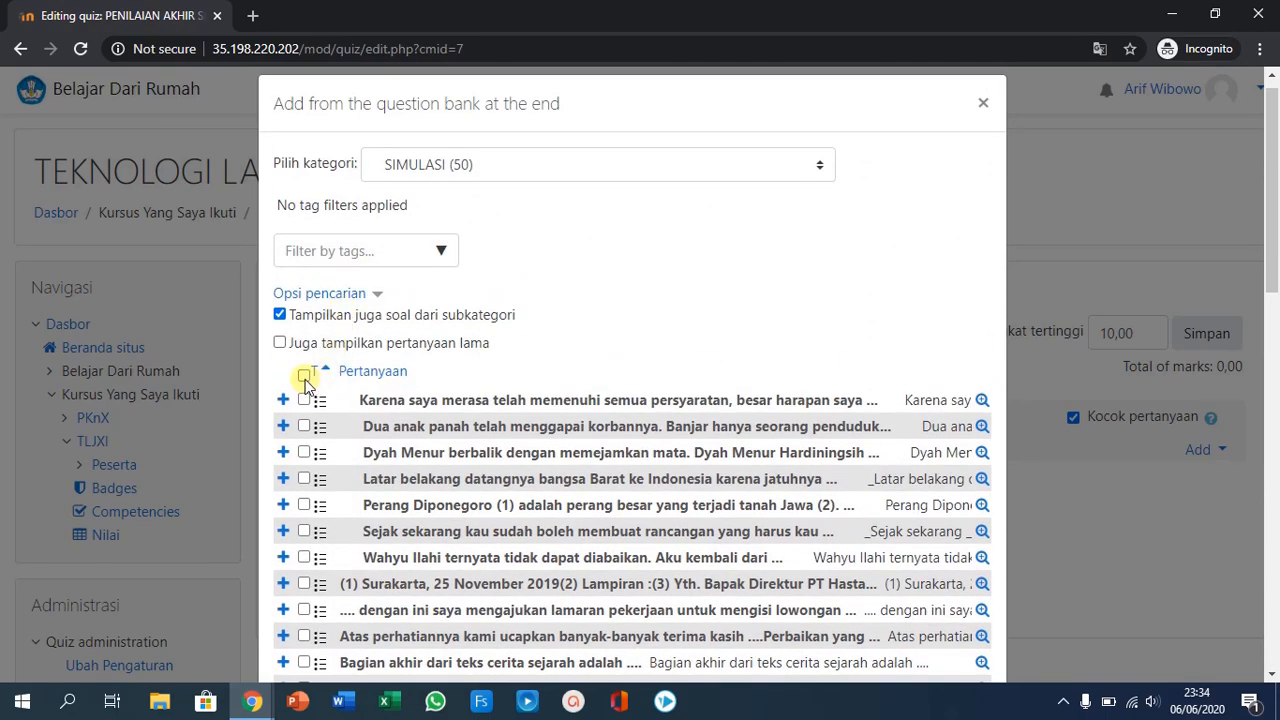
pyautogui.click(303, 375)
pyautogui.scroll(-6, 450, 395)
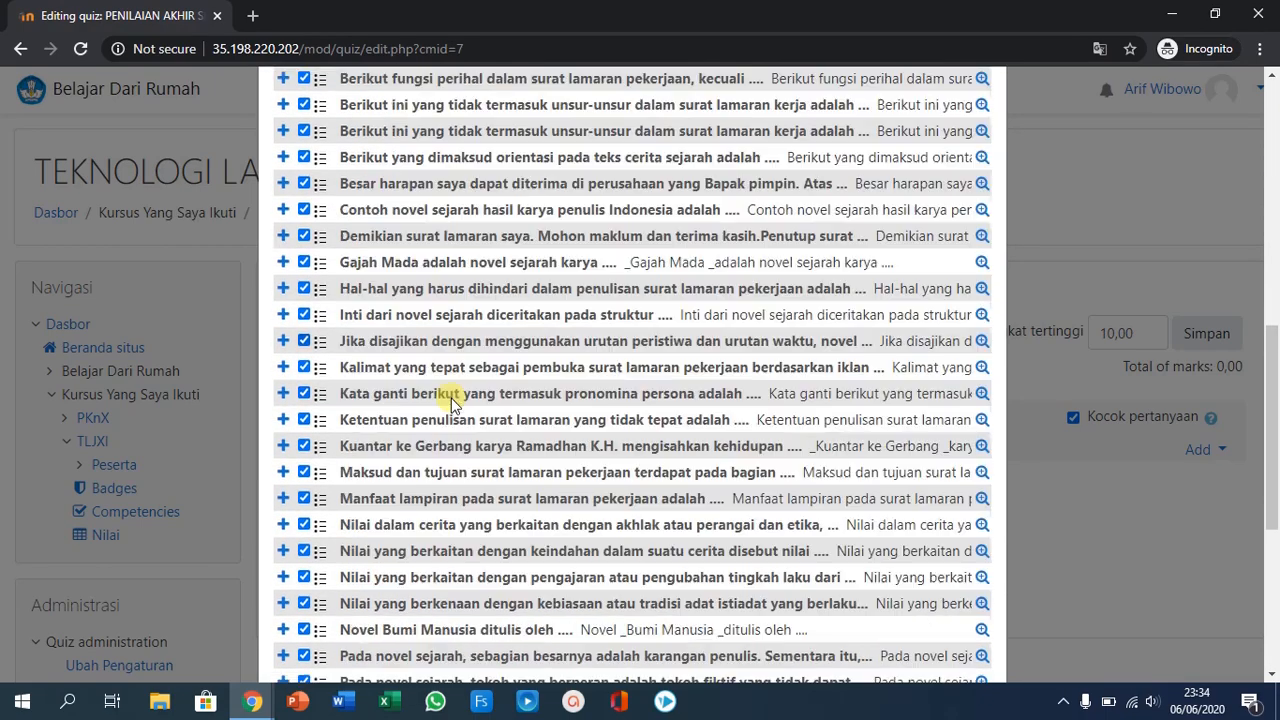
pyautogui.scroll(-4, 452, 402)
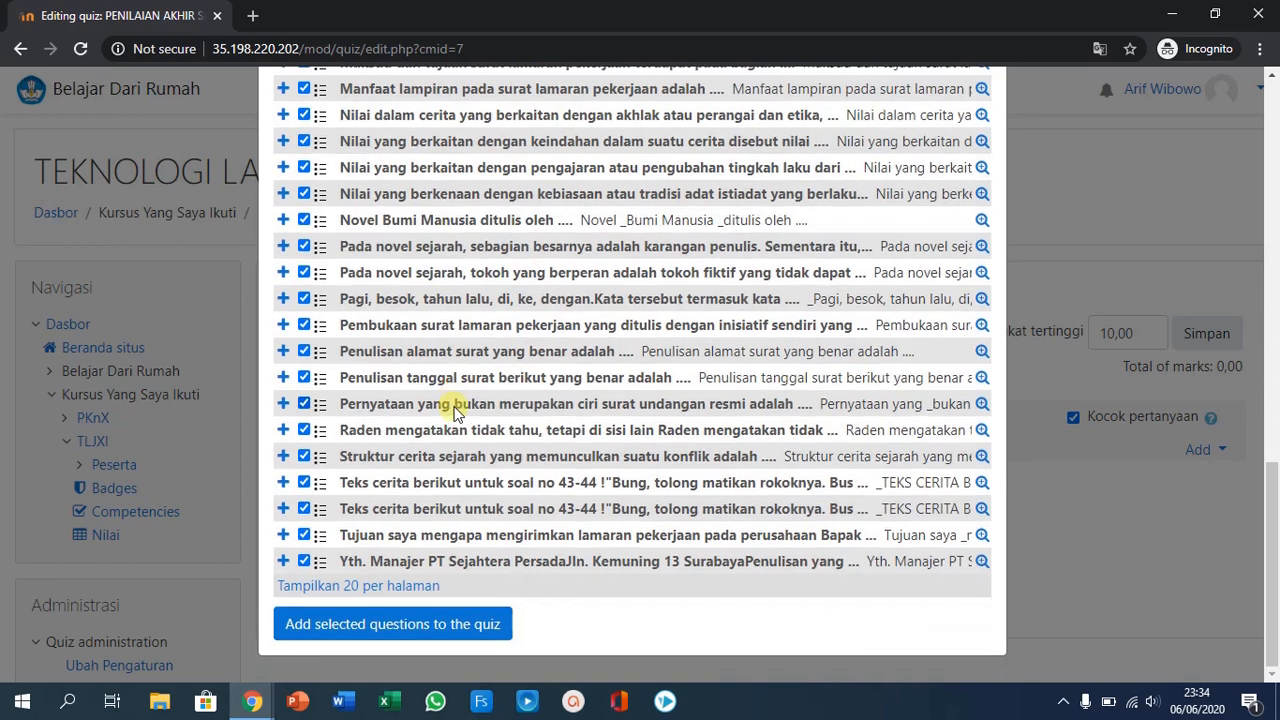
pyautogui.click(377, 625)
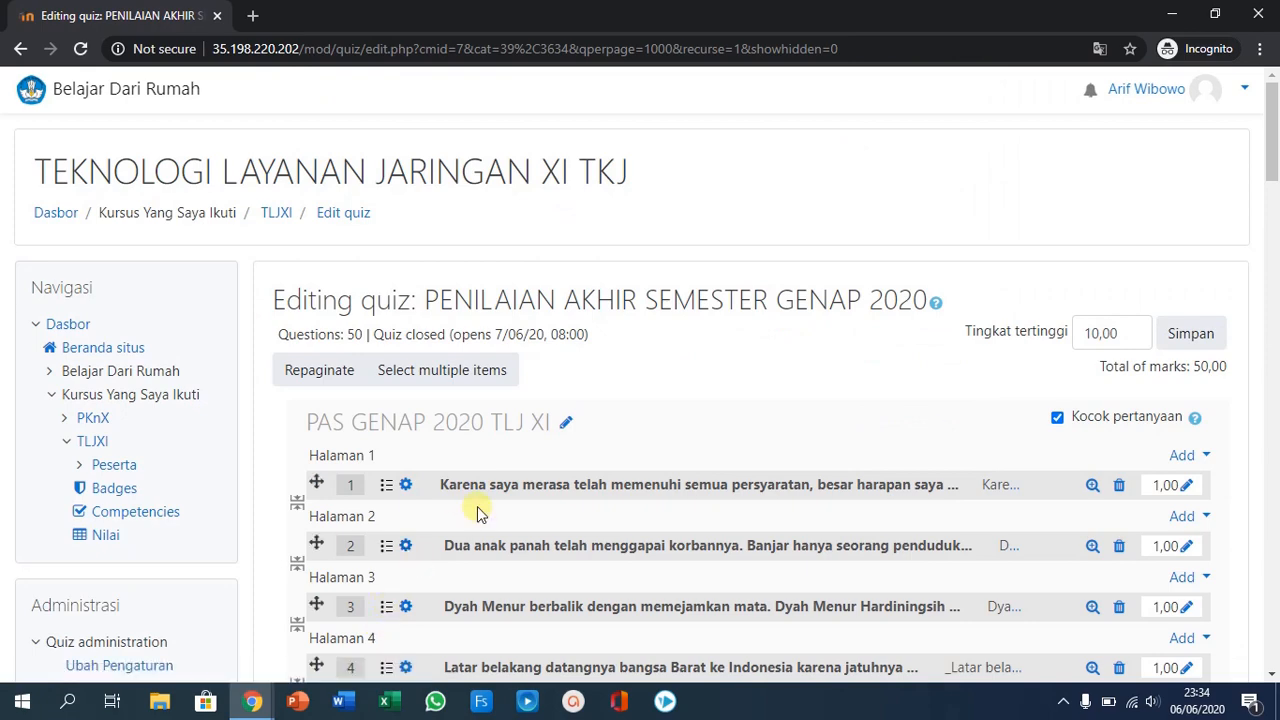
pyautogui.scroll(-5, 666, 380)
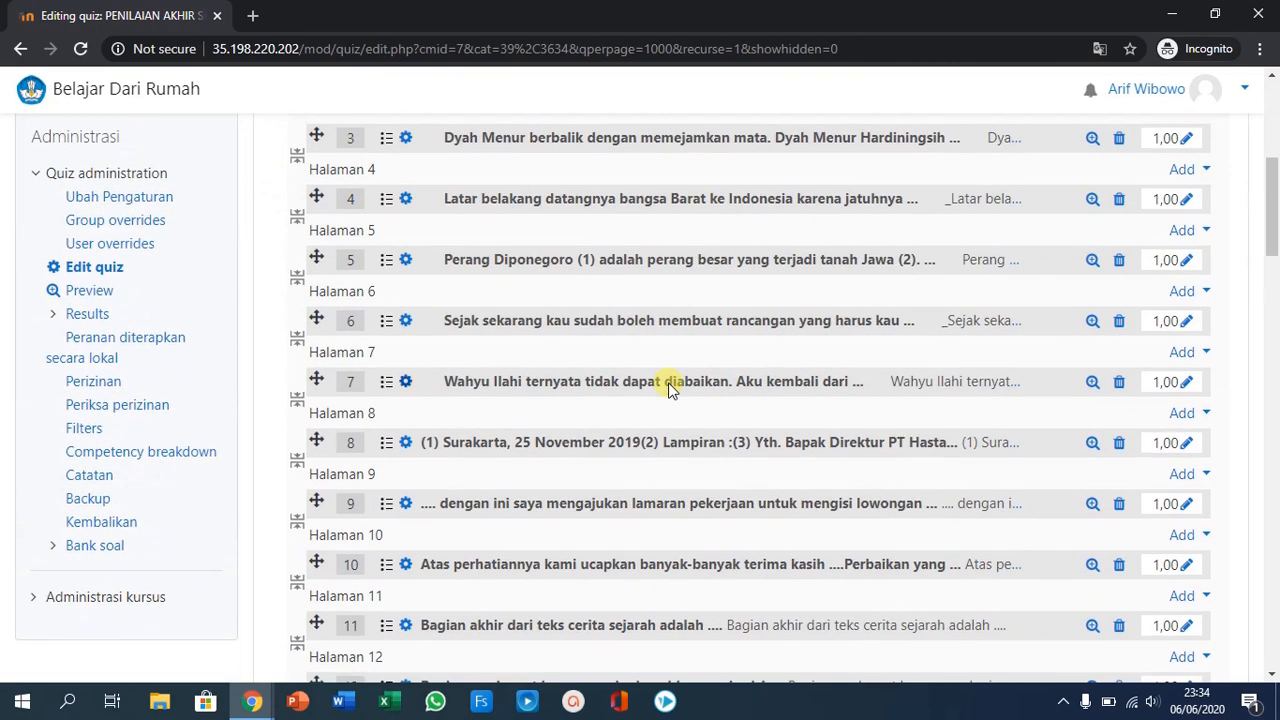
pyautogui.scroll(5, 666, 385)
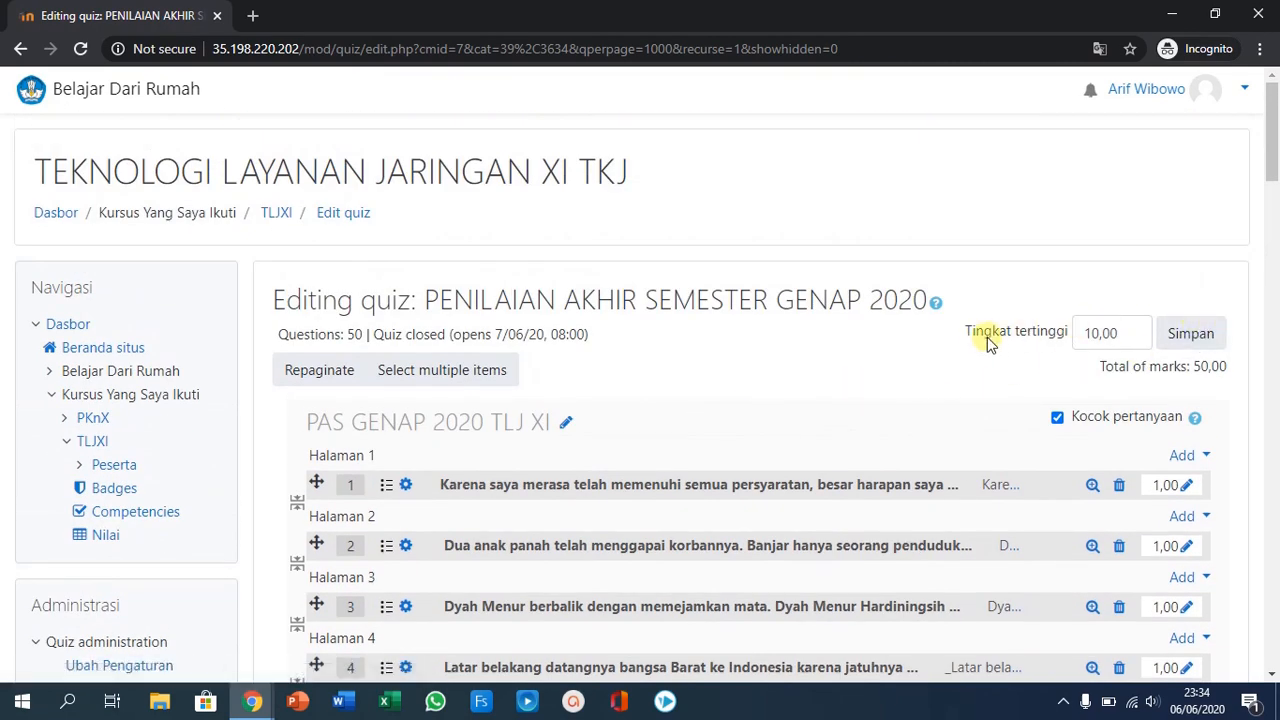
# - Set the quiz's maximum grade to 100,00, save it and check through the list of added questions
pyautogui.click(1091, 334)
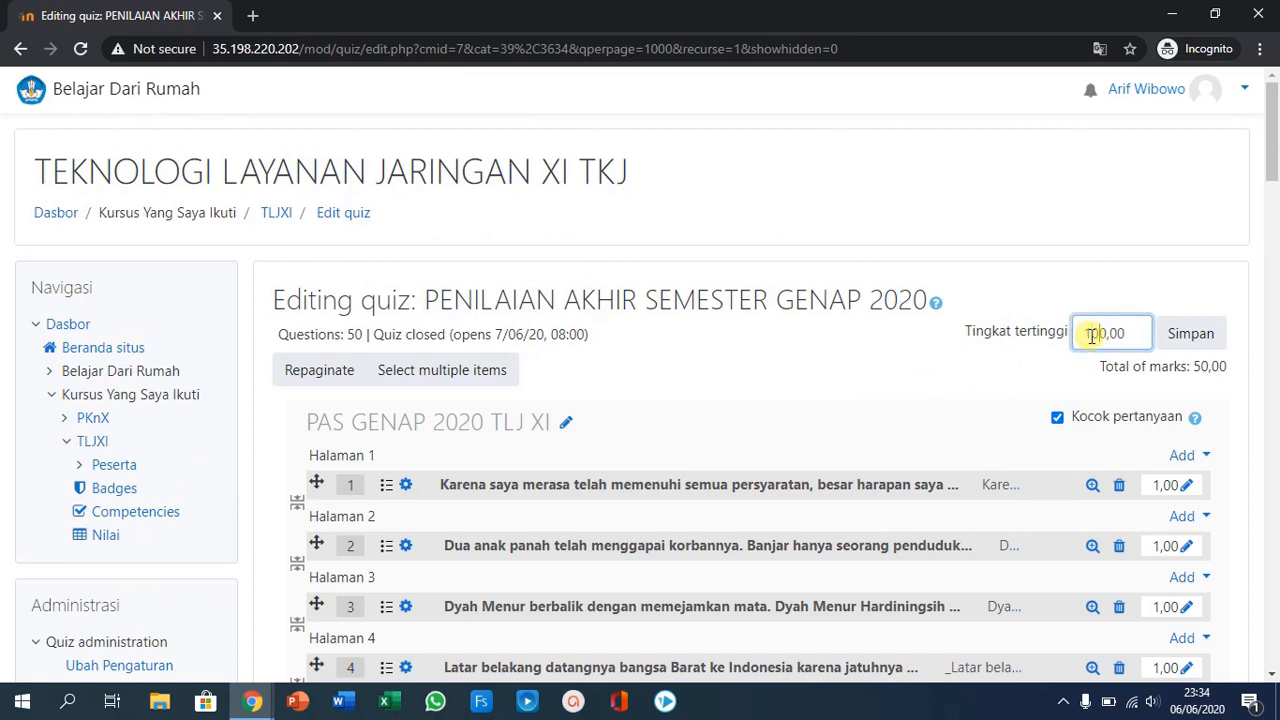
pyautogui.click(1199, 338)
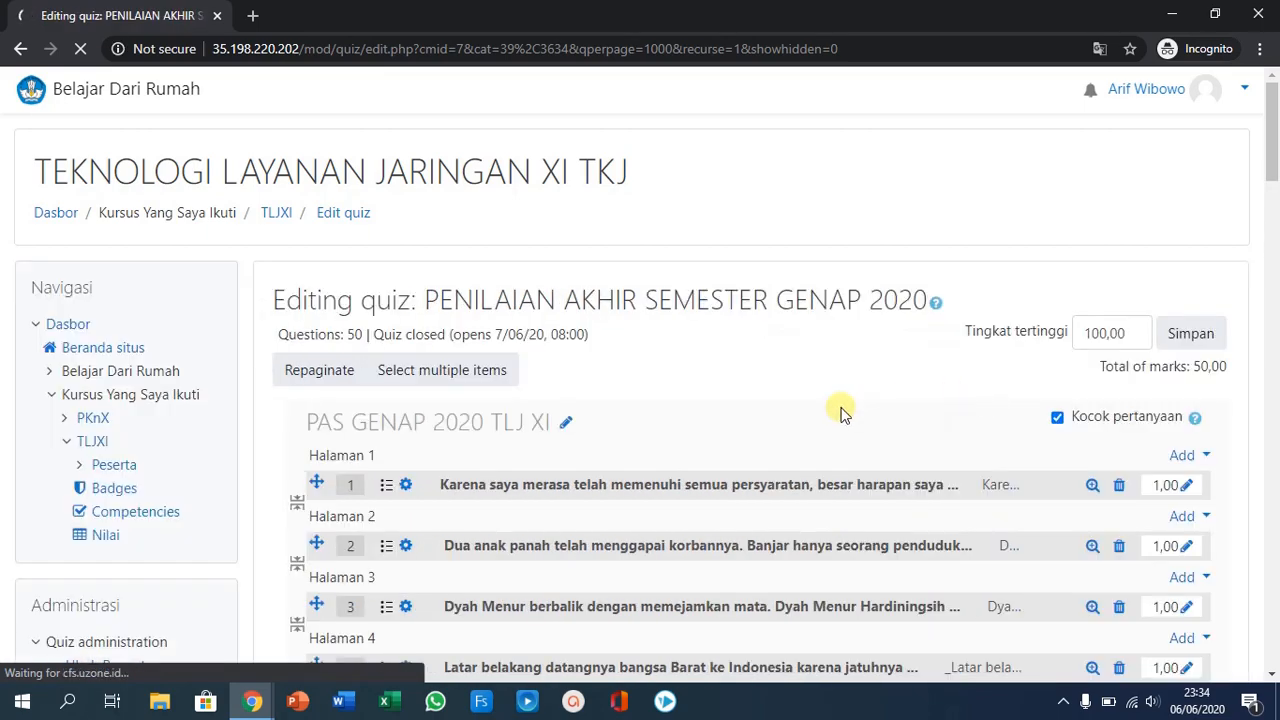
pyautogui.scroll(-3, 841, 414)
pyautogui.scroll(-9, 841, 414)
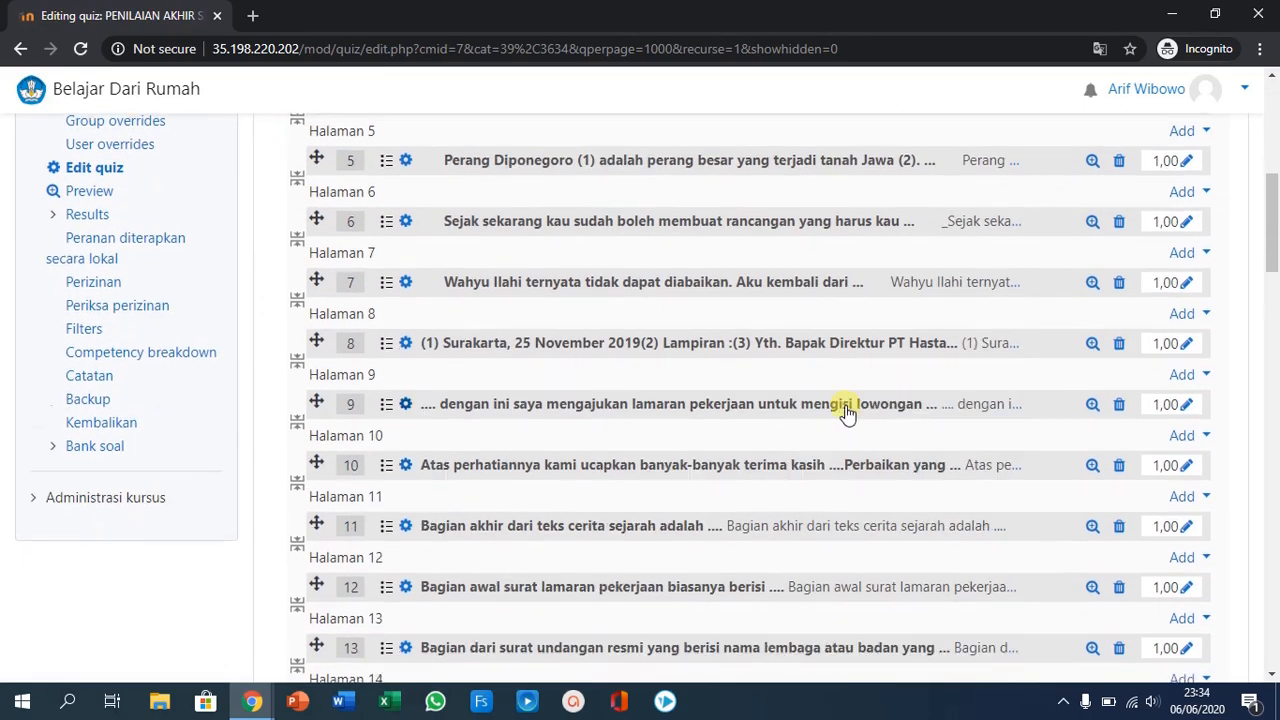
pyautogui.scroll(-17, 845, 413)
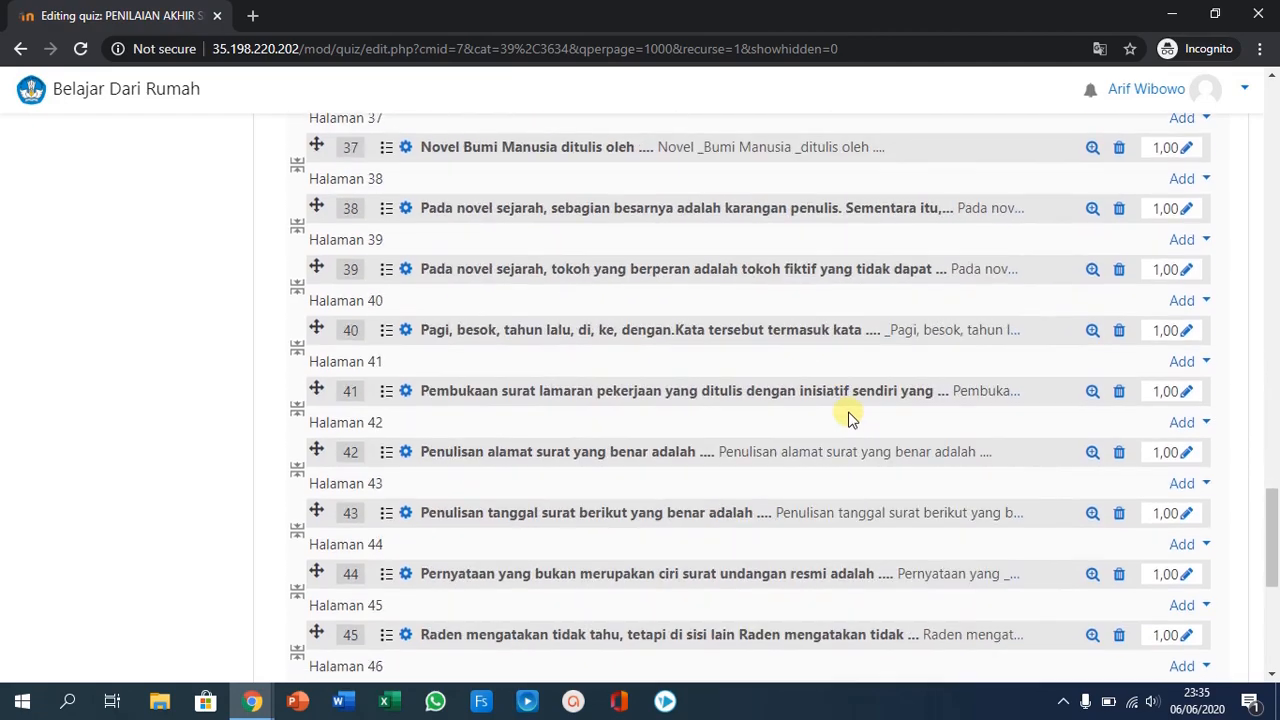
pyautogui.scroll(6, 856, 416)
pyautogui.scroll(20, 856, 411)
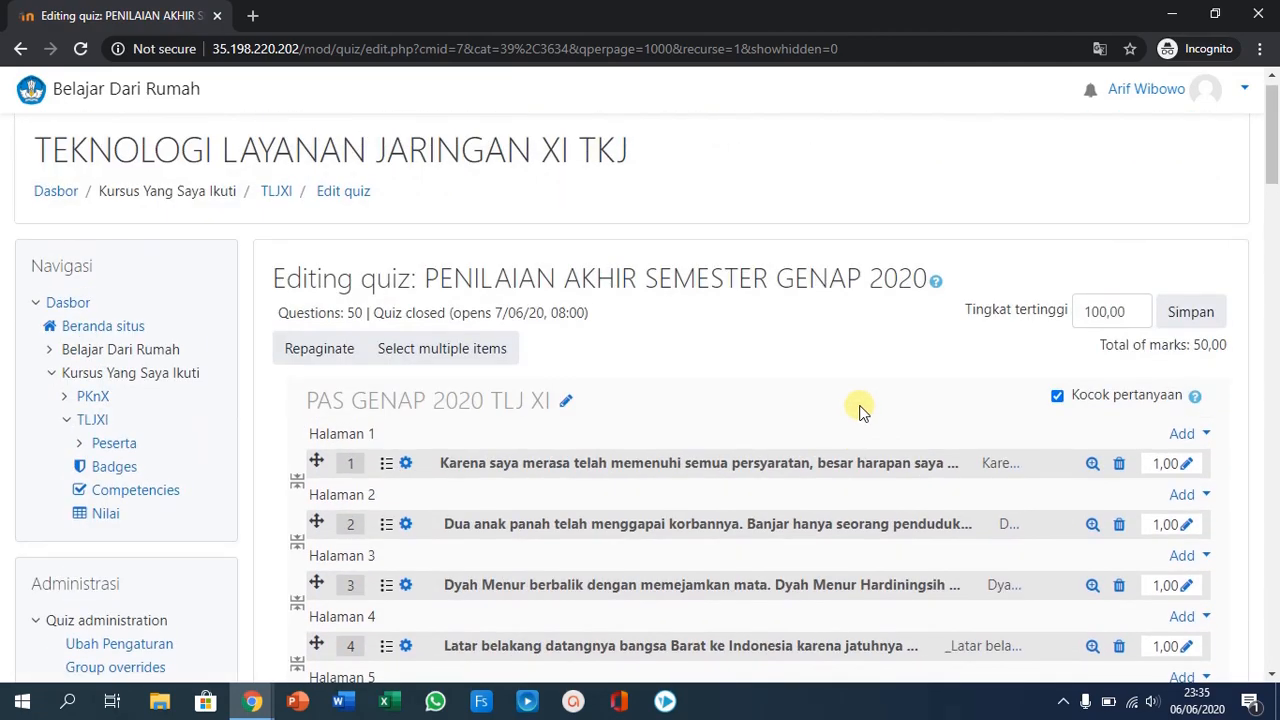
# - Preview the PENILAIAN AKHIR SEMESTER GENAP 2020 quiz, start the timed attempt and check the question navigation and remaining time
pyautogui.scroll(-5, 860, 410)
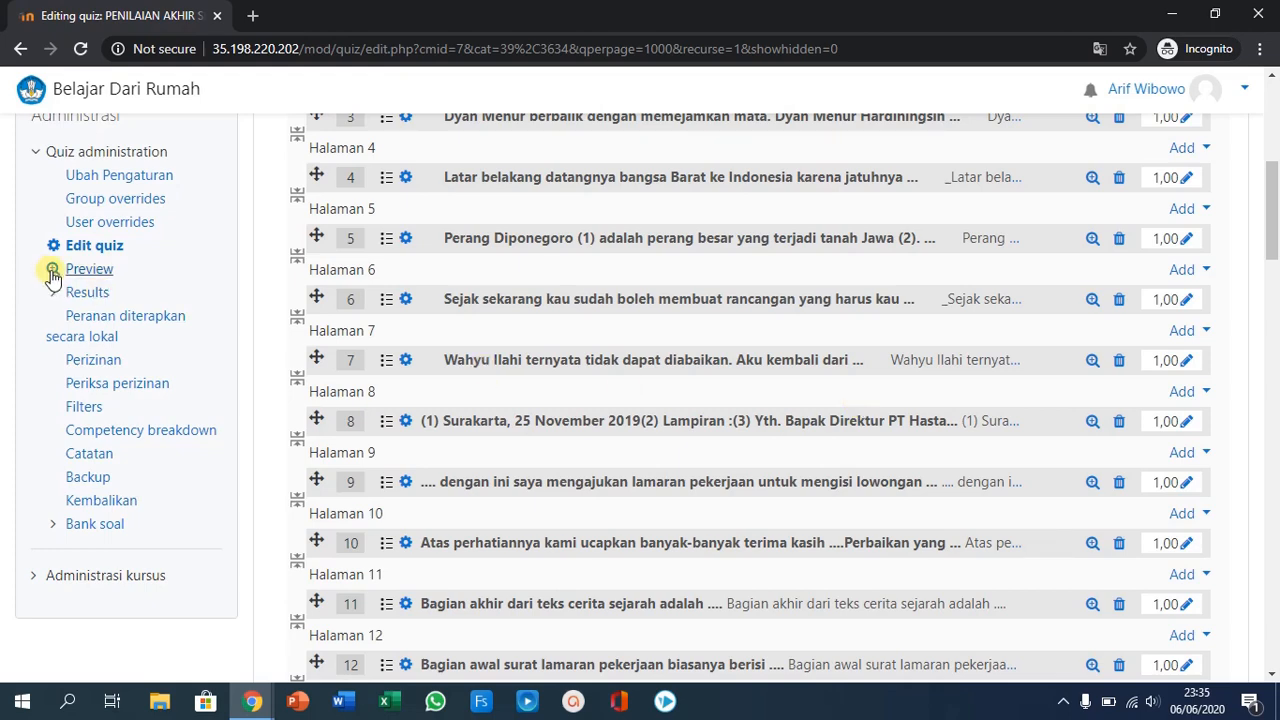
pyautogui.click(99, 274)
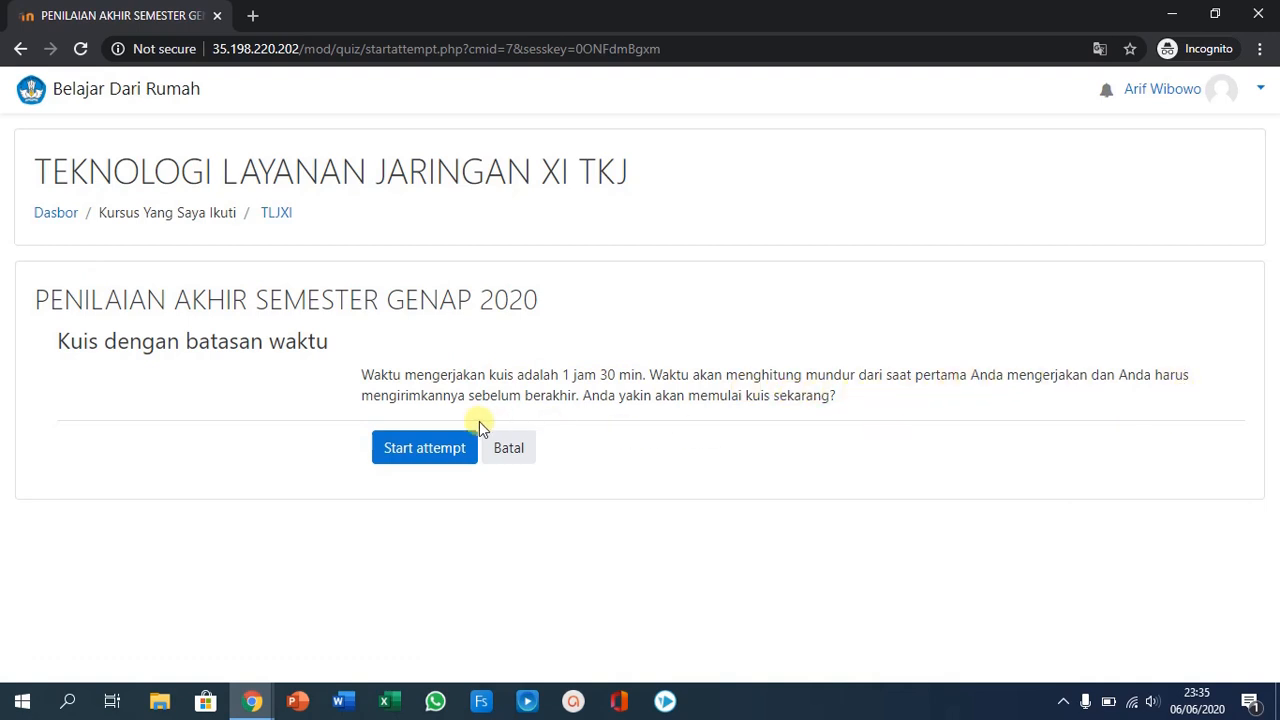
pyautogui.click(407, 449)
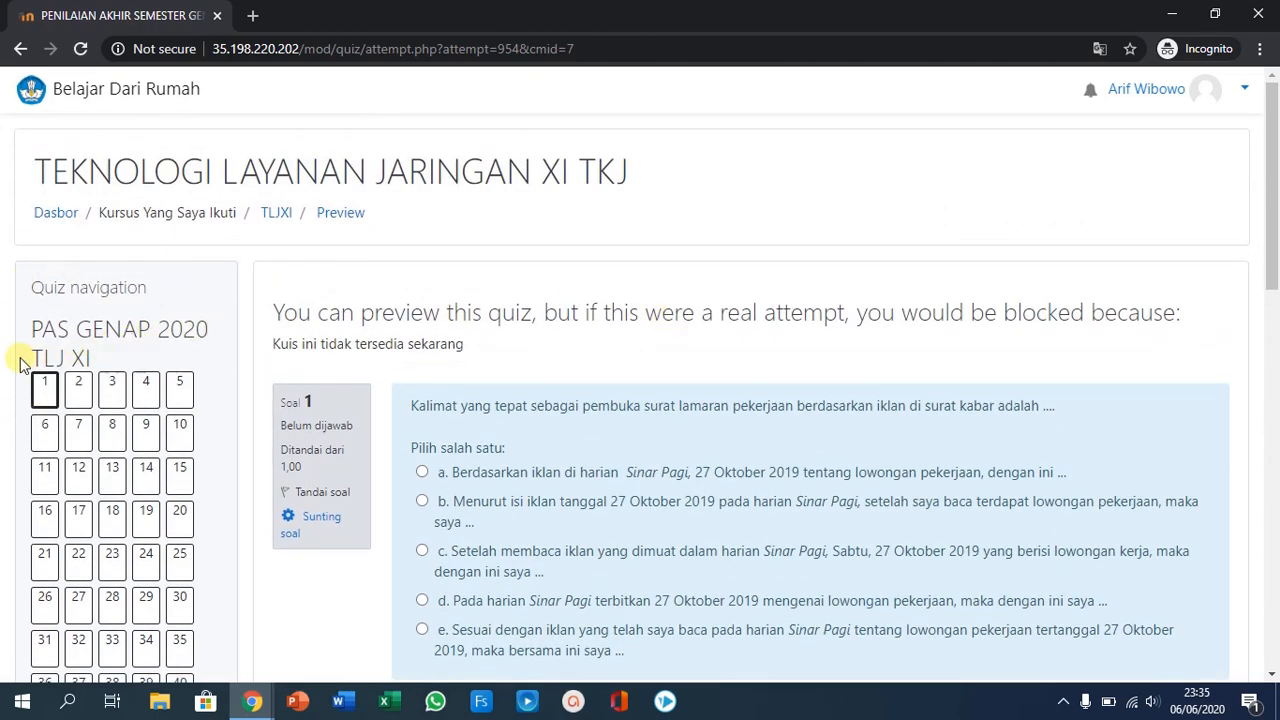
pyautogui.scroll(-1, 80, 300)
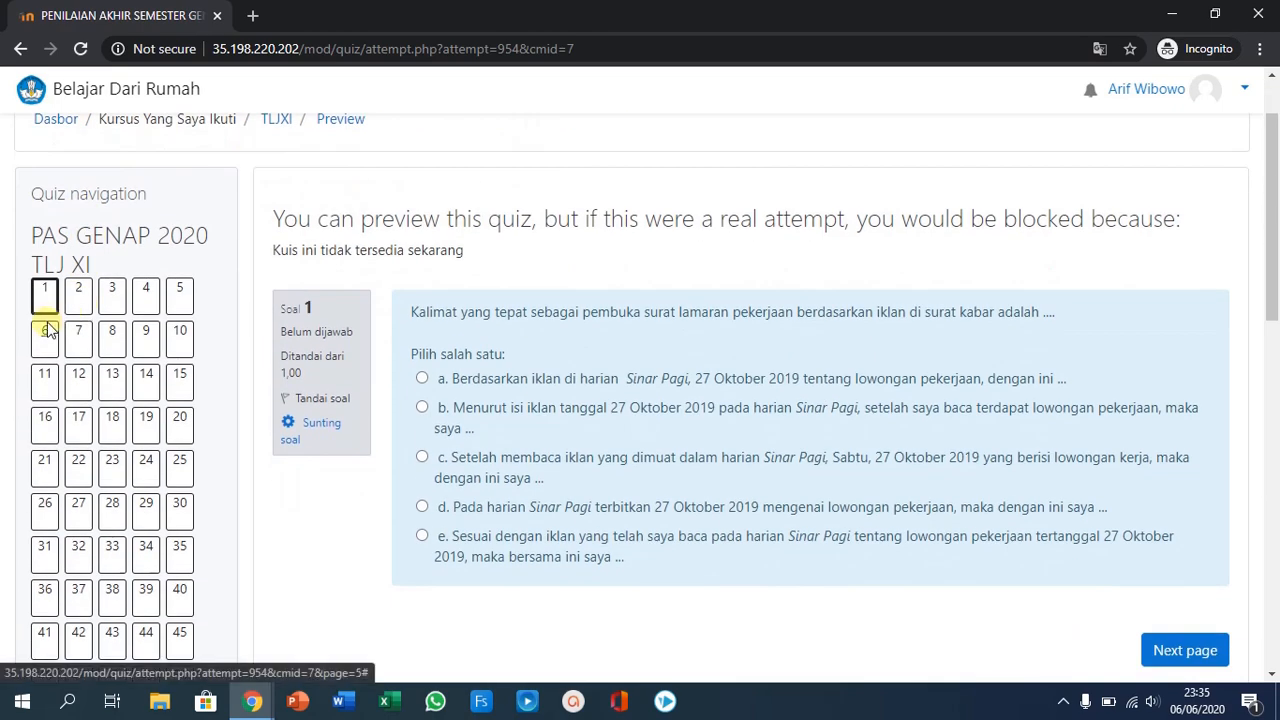
pyautogui.scroll(-5, 106, 381)
pyautogui.scroll(2, 106, 378)
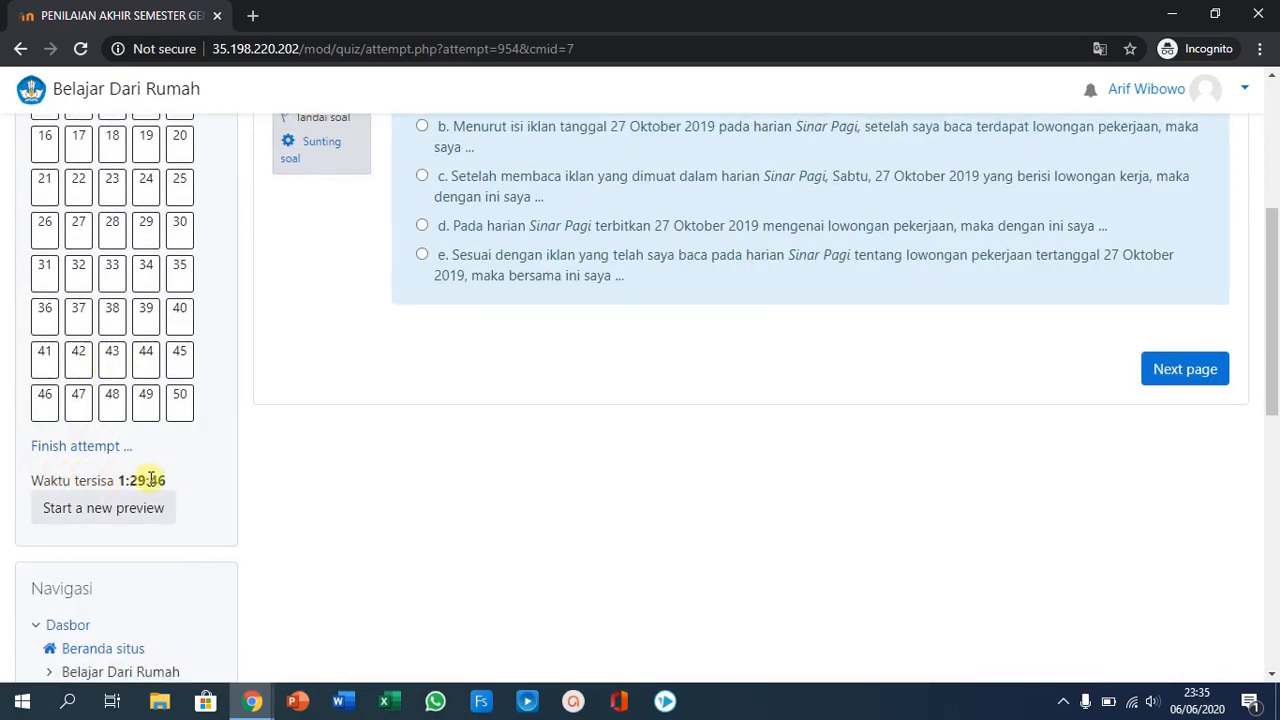
pyautogui.click(137, 509)
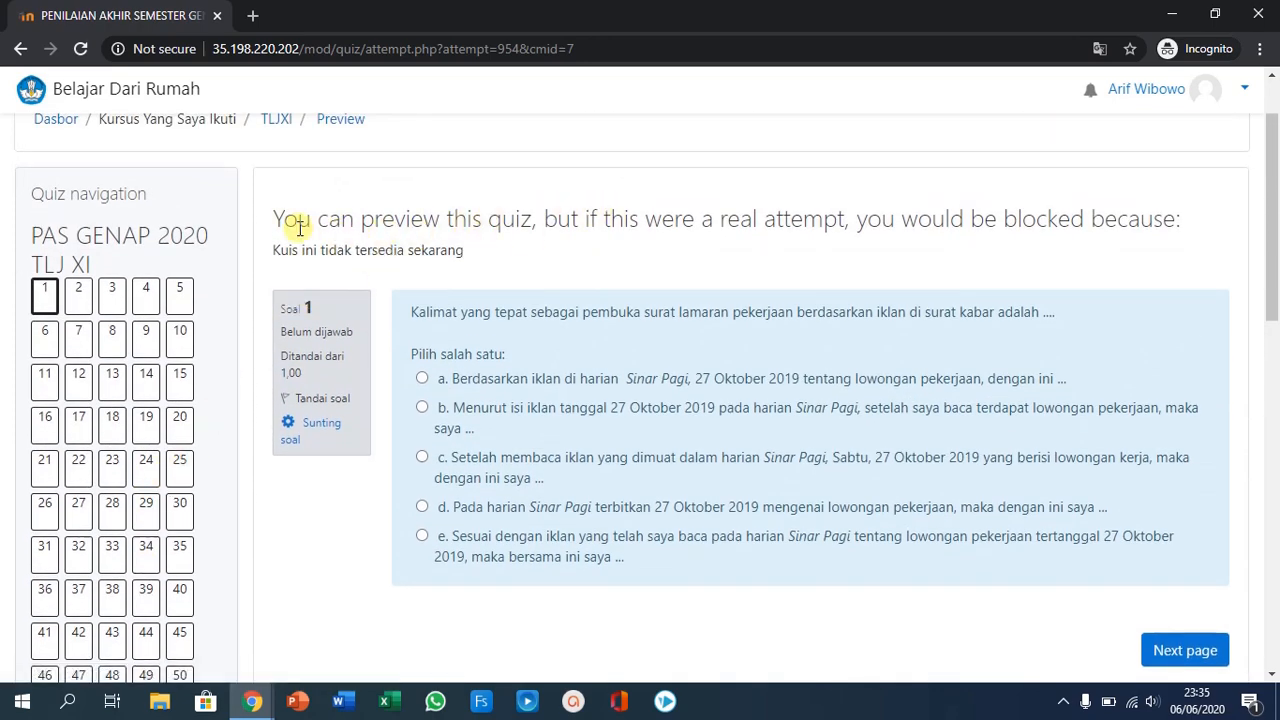
# - Flag question 1 in the quiz preview, then remove its flag
pyautogui.click(315, 400)
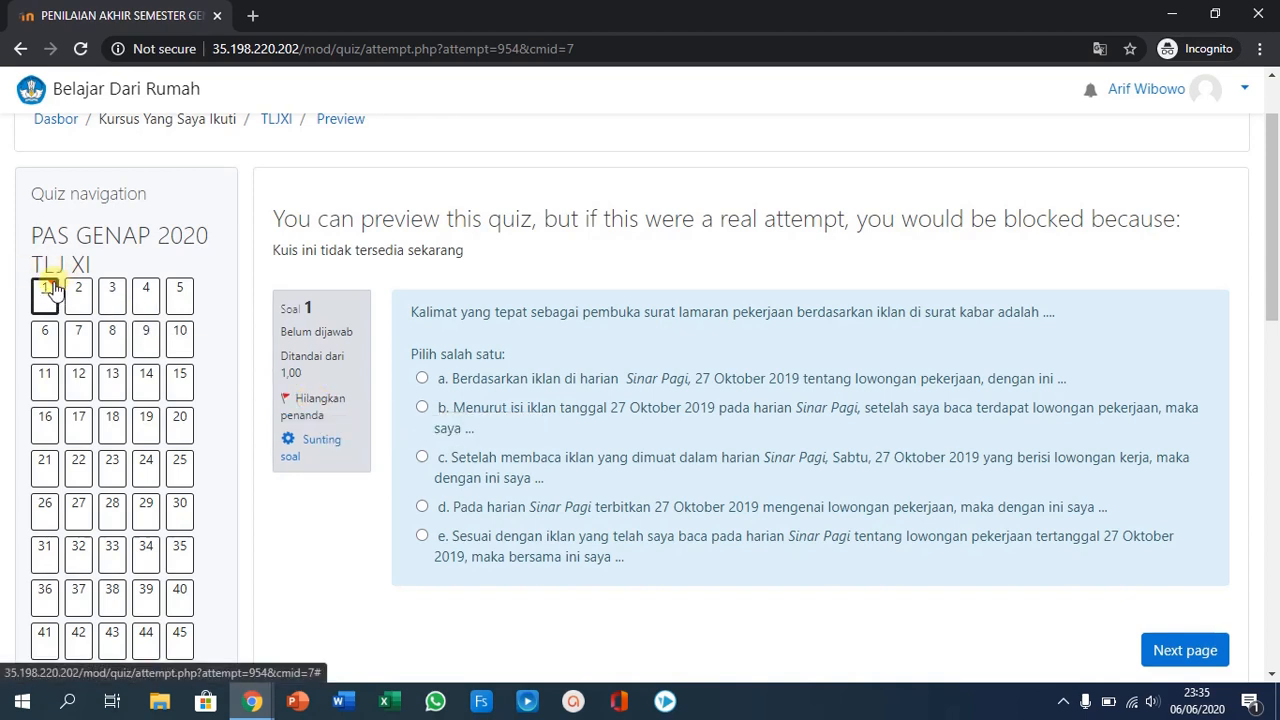
pyautogui.click(307, 402)
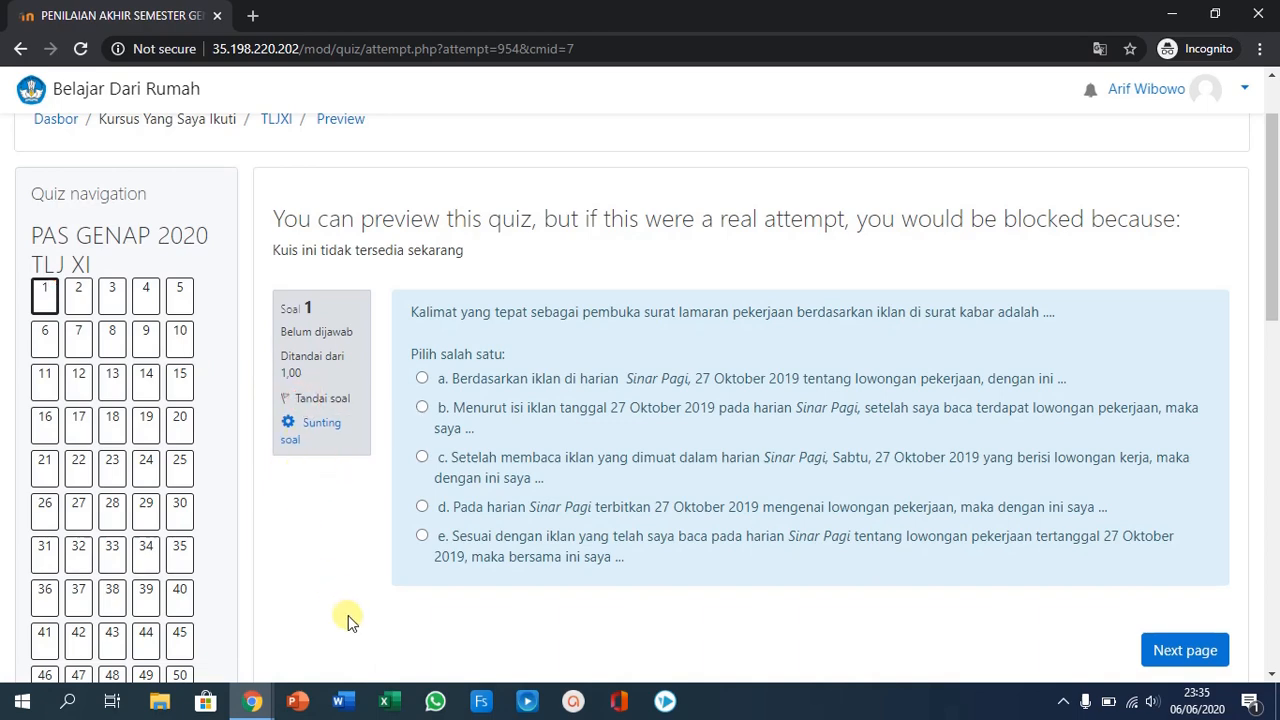
pyautogui.scroll(-2, 343, 612)
pyautogui.scroll(1, 340, 530)
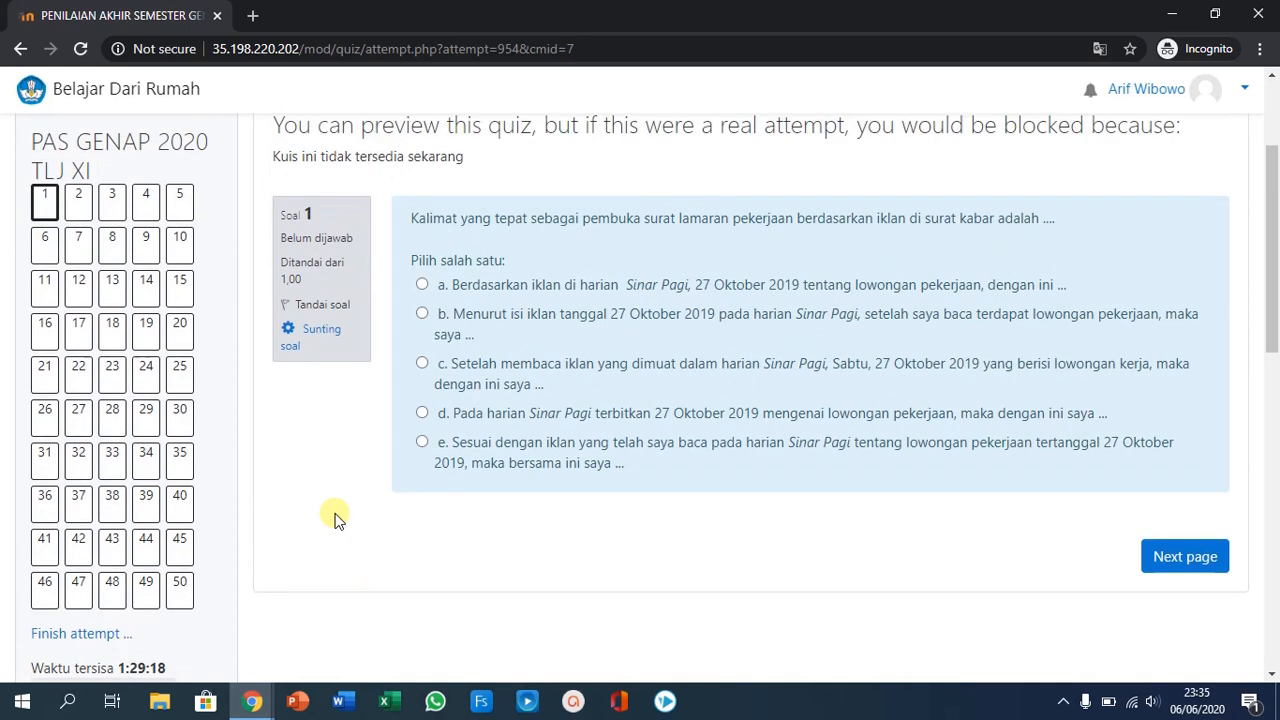
# - Advance the preview to question 2, then jump to question 39 and look over its page
pyautogui.click(1188, 563)
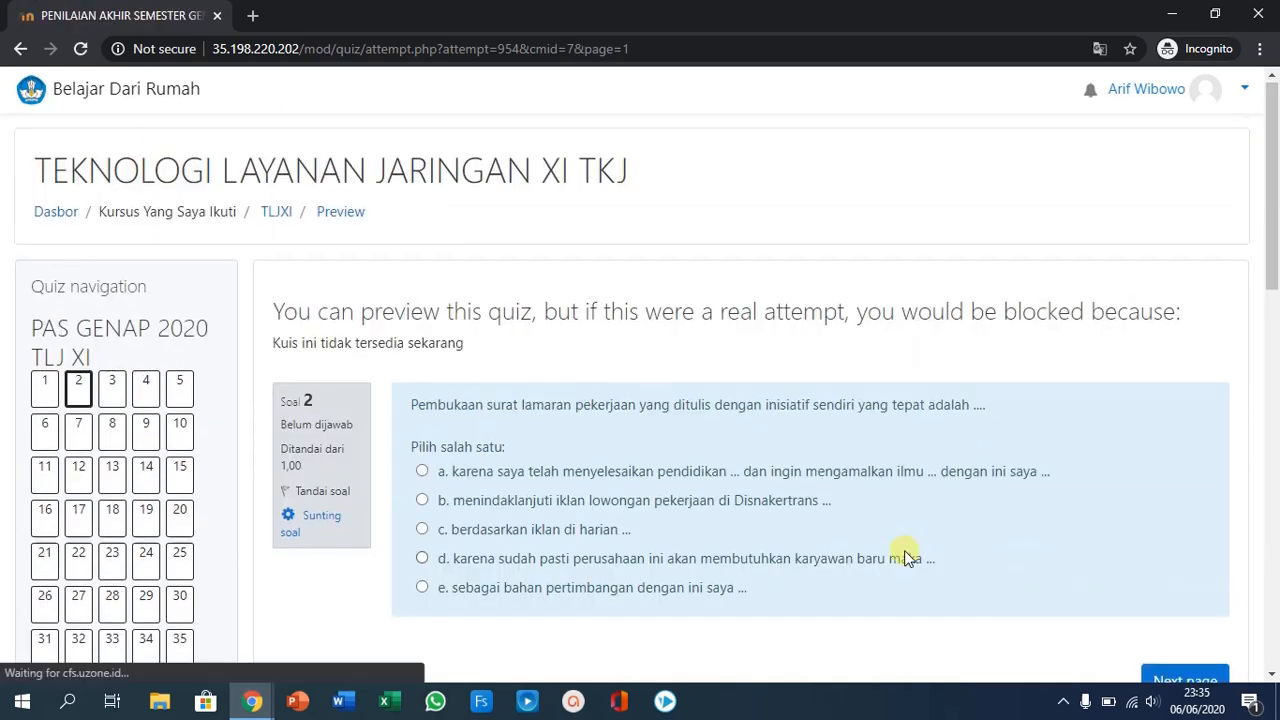
pyautogui.scroll(-3, 452, 480)
pyautogui.click(143, 405)
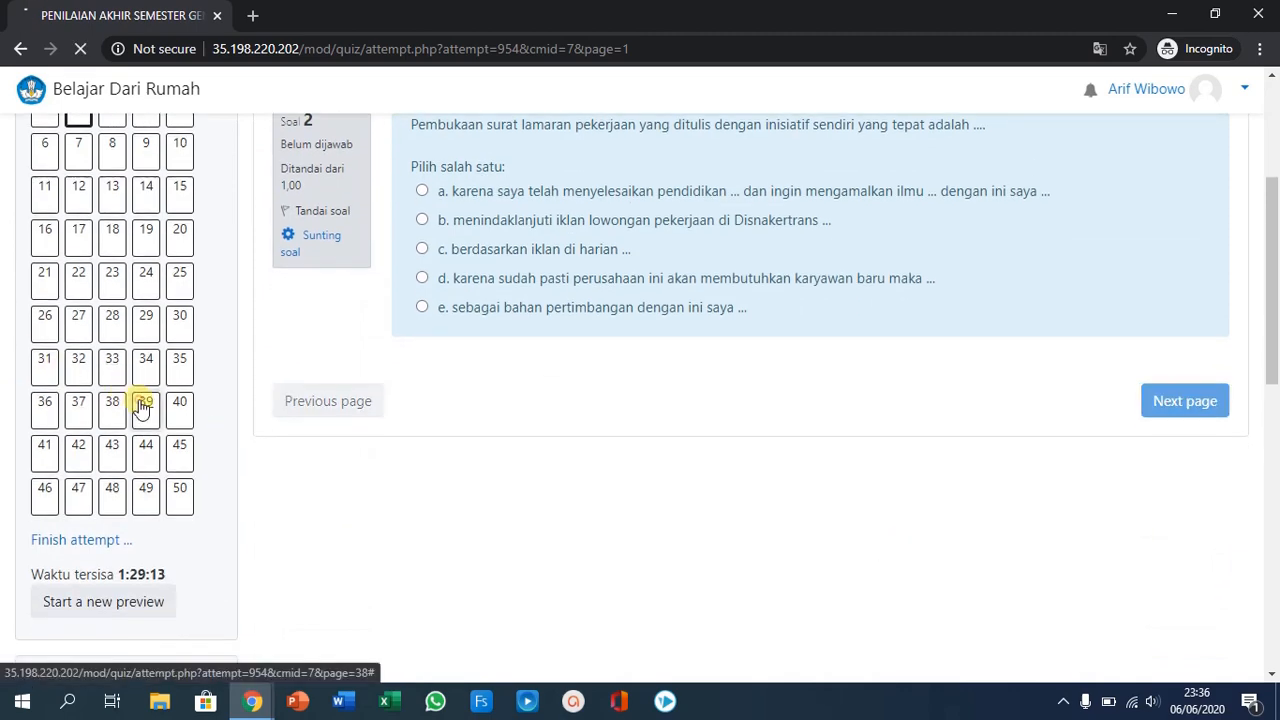
pyautogui.scroll(-2, 489, 444)
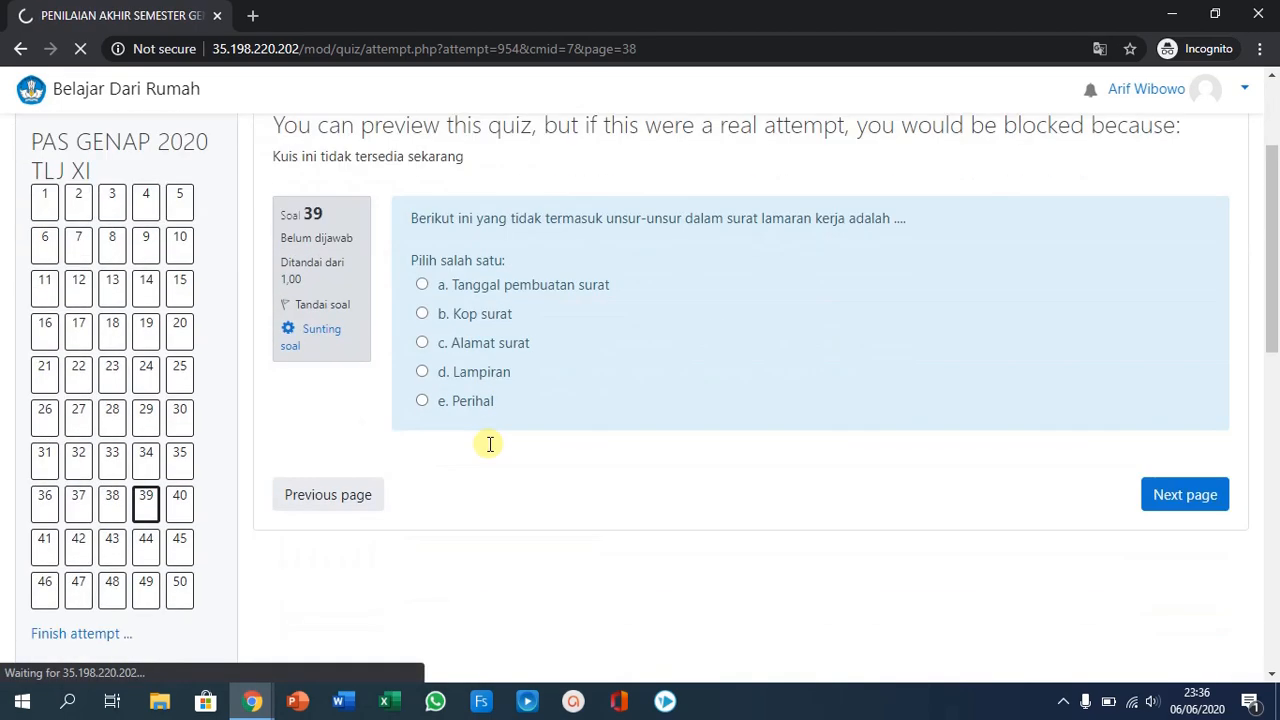
pyautogui.scroll(-3, 489, 444)
pyautogui.scroll(-3, 490, 443)
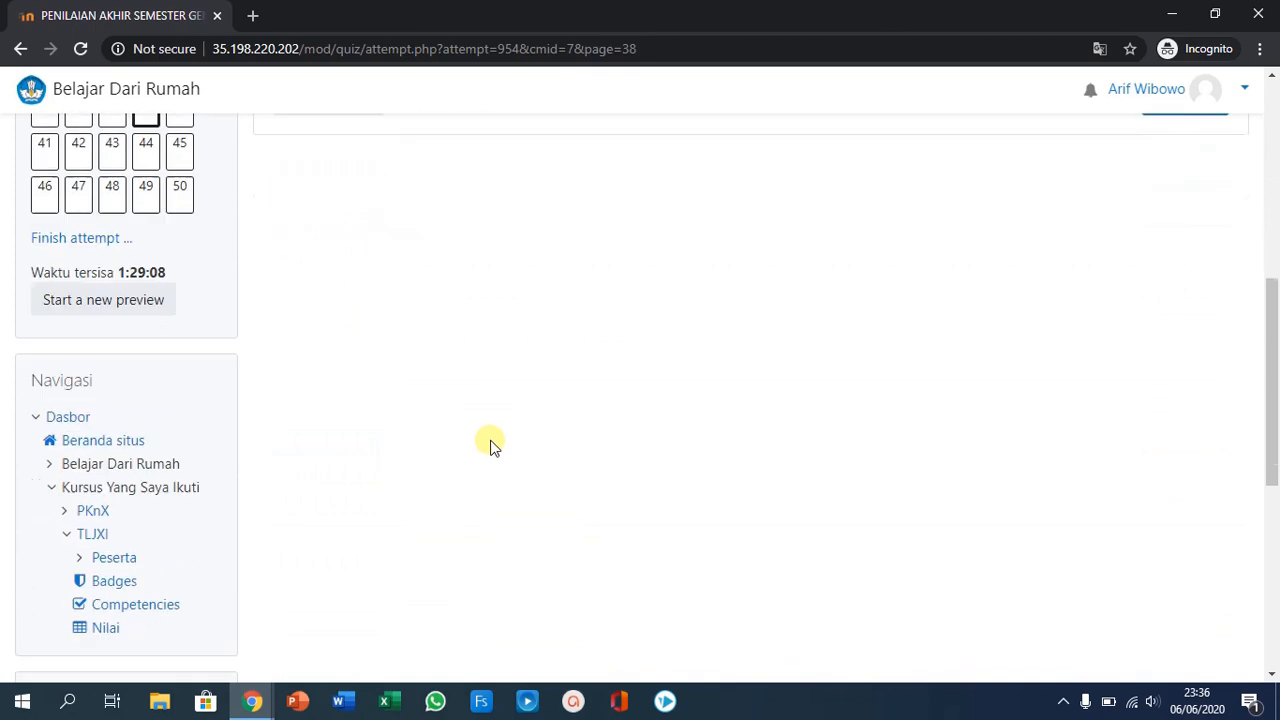
pyautogui.scroll(5, 491, 441)
pyautogui.scroll(3, 492, 439)
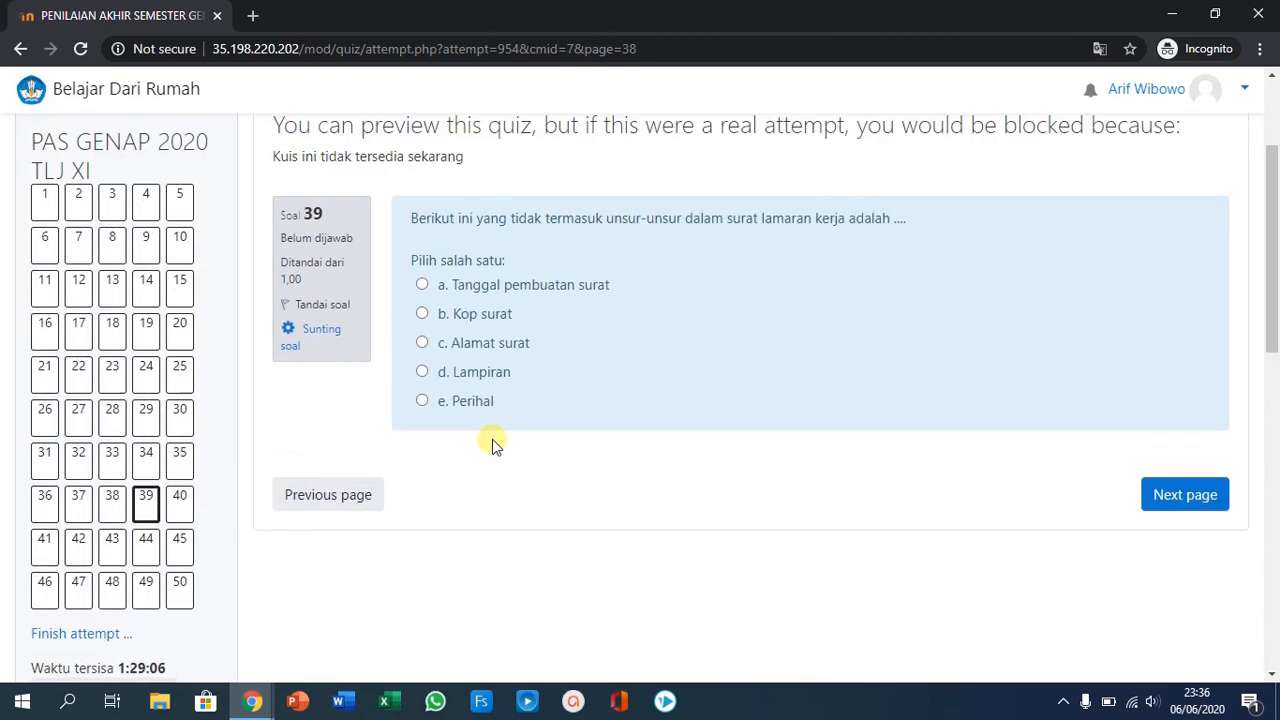
# - Open the grades of the TLJXI course and look over the grader report
pyautogui.scroll(-6, 492, 439)
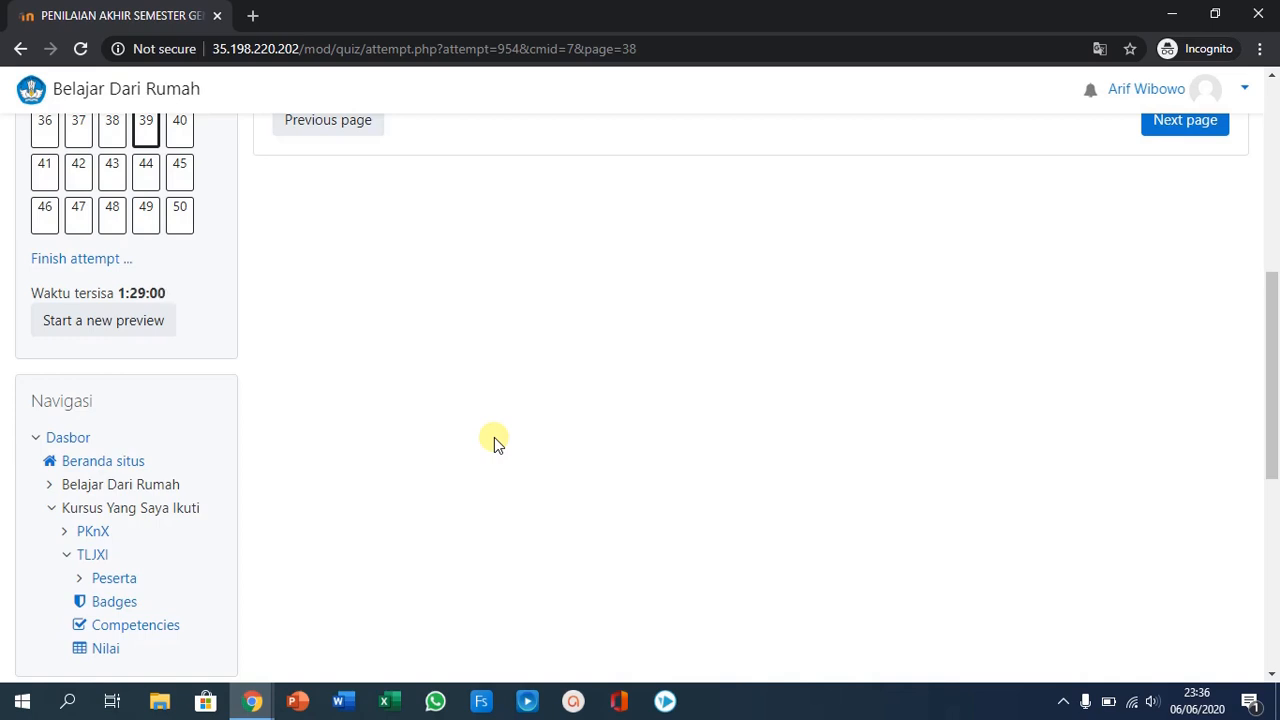
pyautogui.scroll(-2, 494, 443)
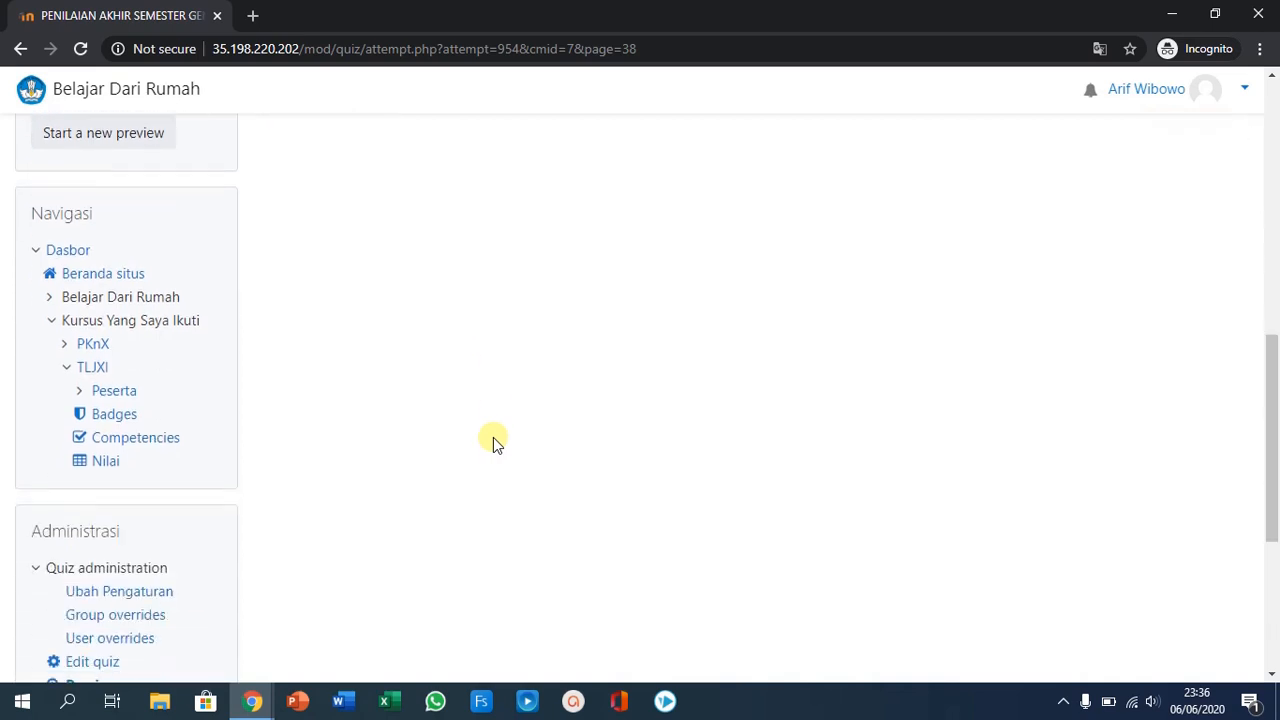
pyautogui.click(107, 462)
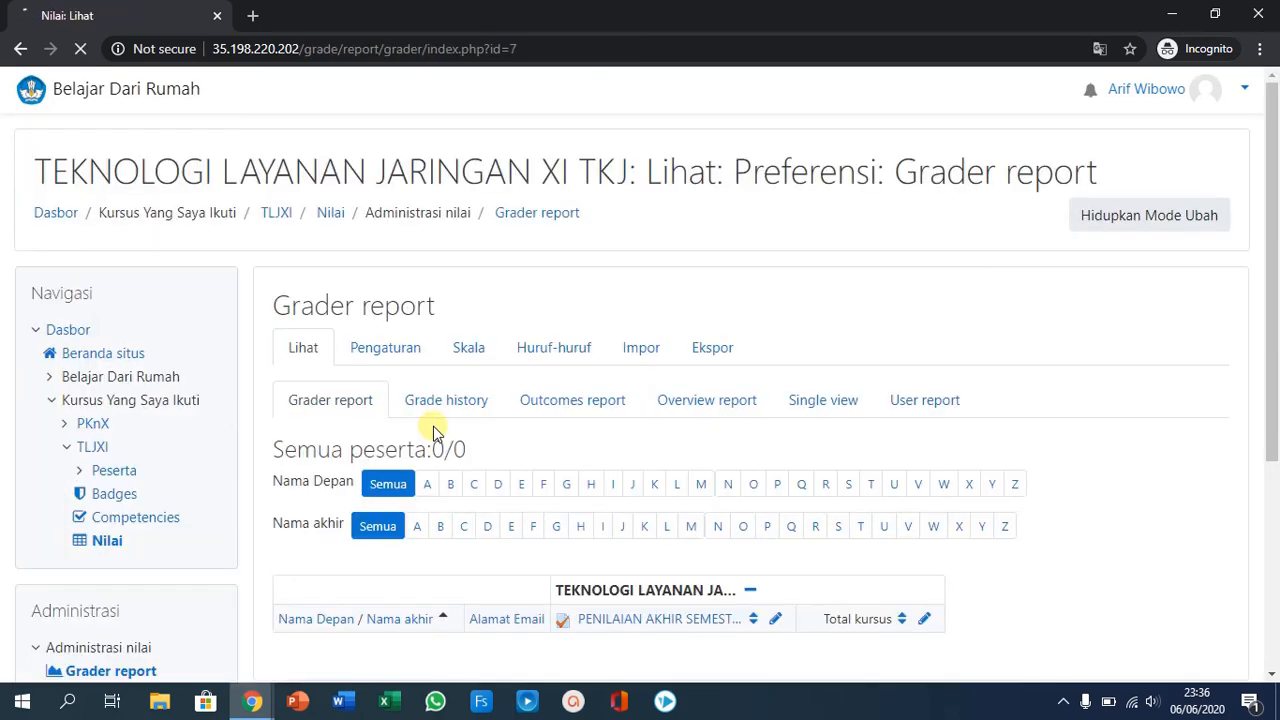
pyautogui.scroll(-3, 614, 357)
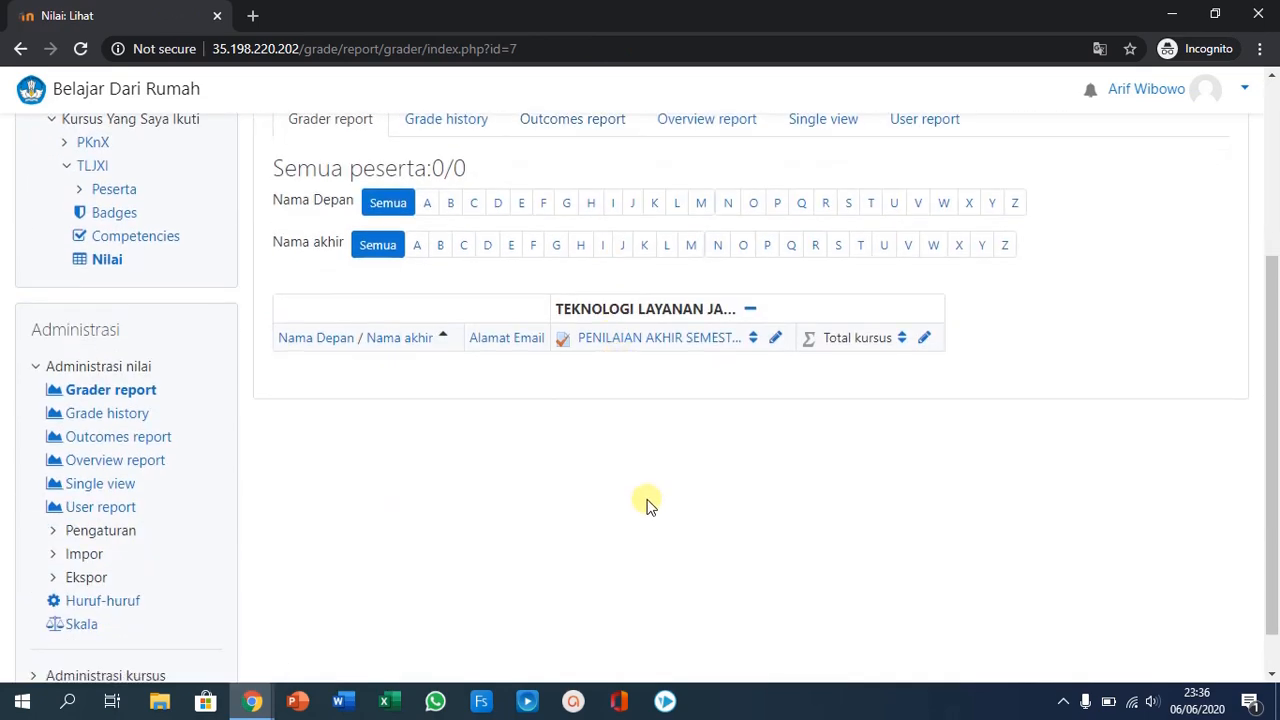
pyautogui.scroll(3, 646, 504)
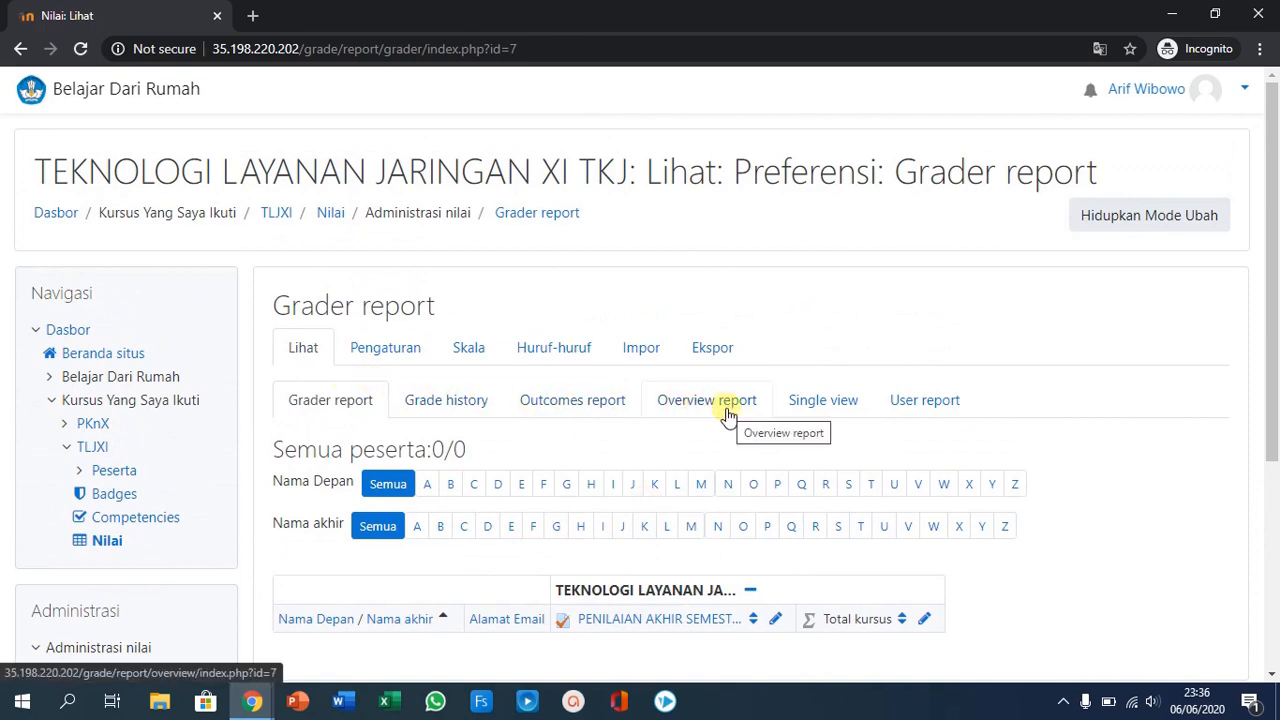
# - Open the grade export for Excel spreadsheet and examine the included grade items and export options
pyautogui.click(708, 346)
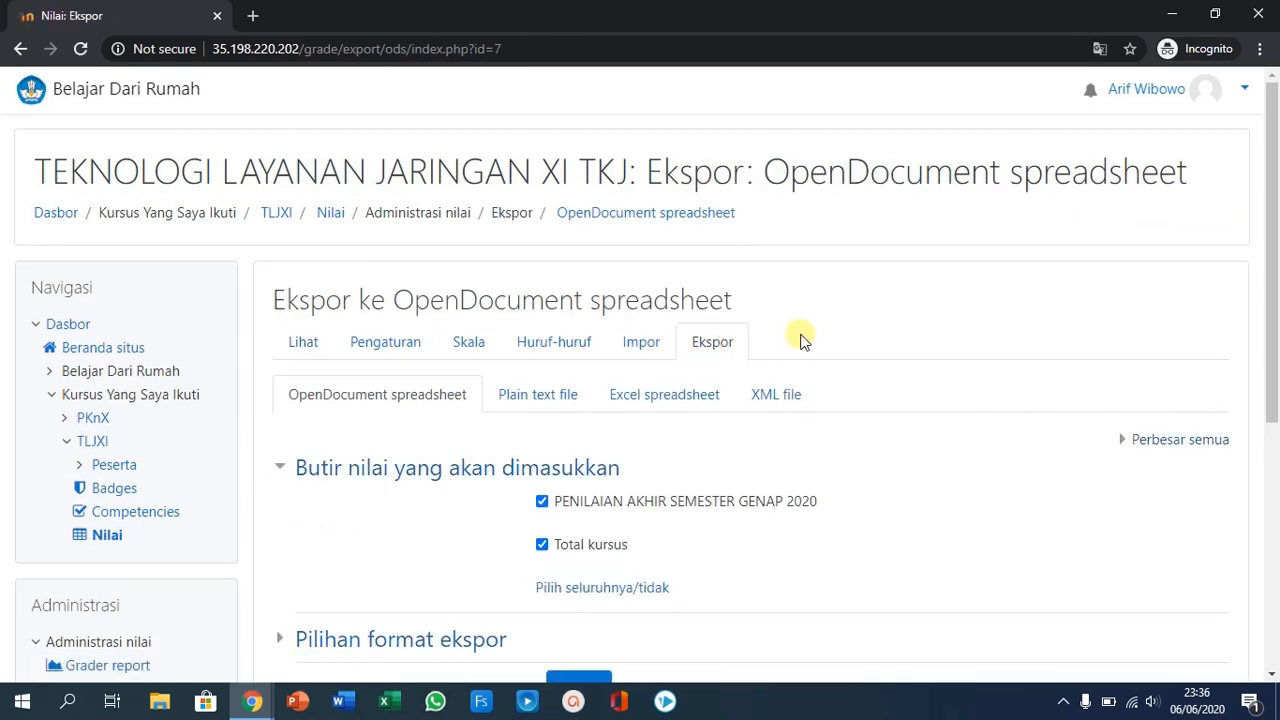
pyautogui.click(656, 396)
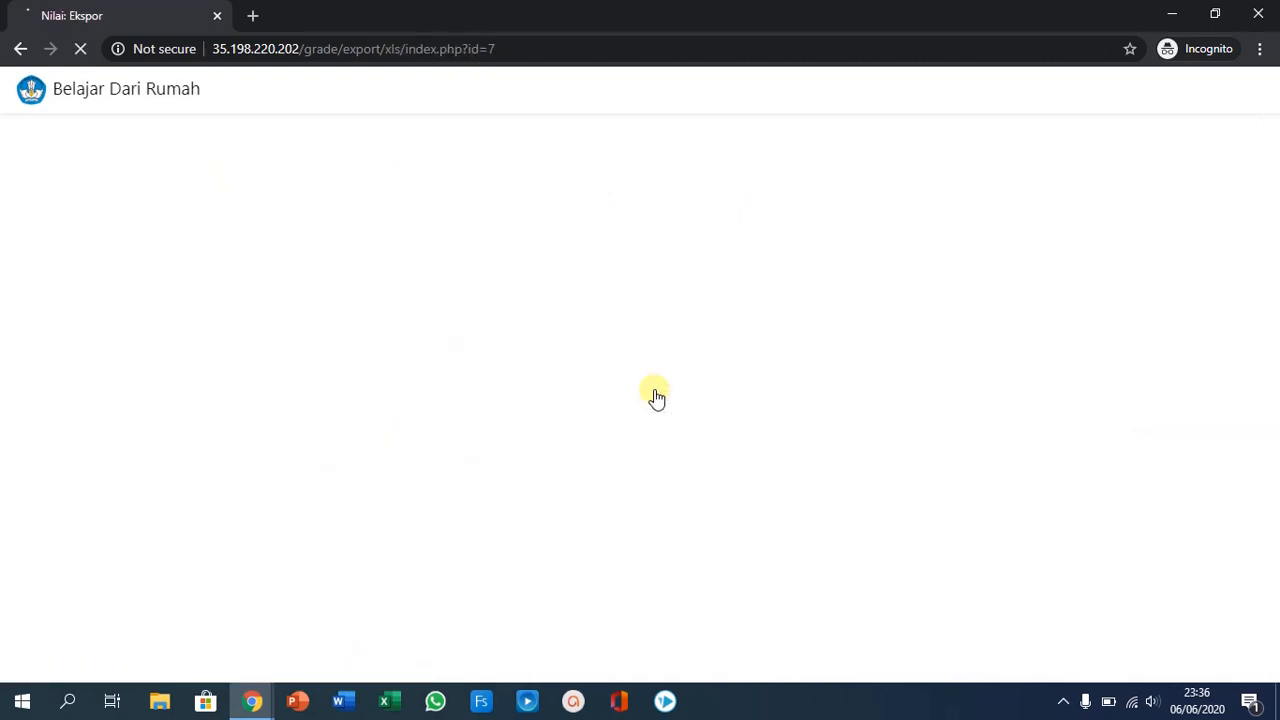
pyautogui.scroll(-1, 738, 432)
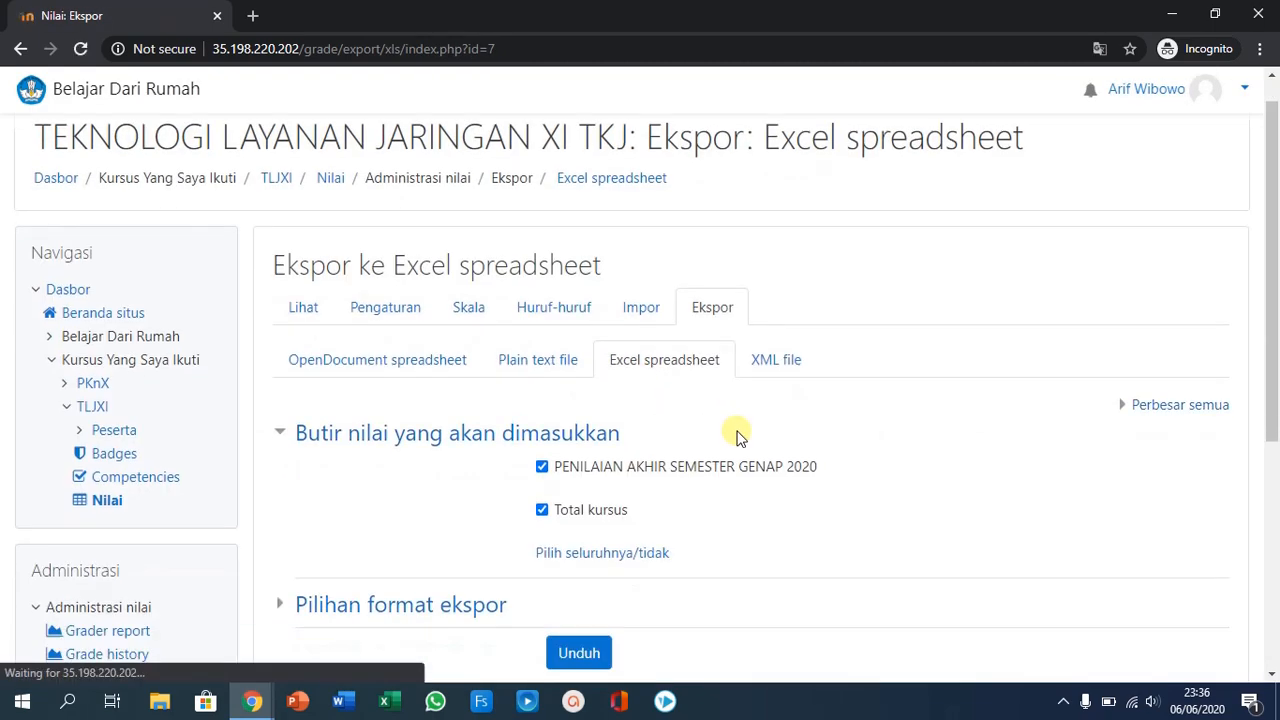
pyautogui.scroll(-3, 738, 436)
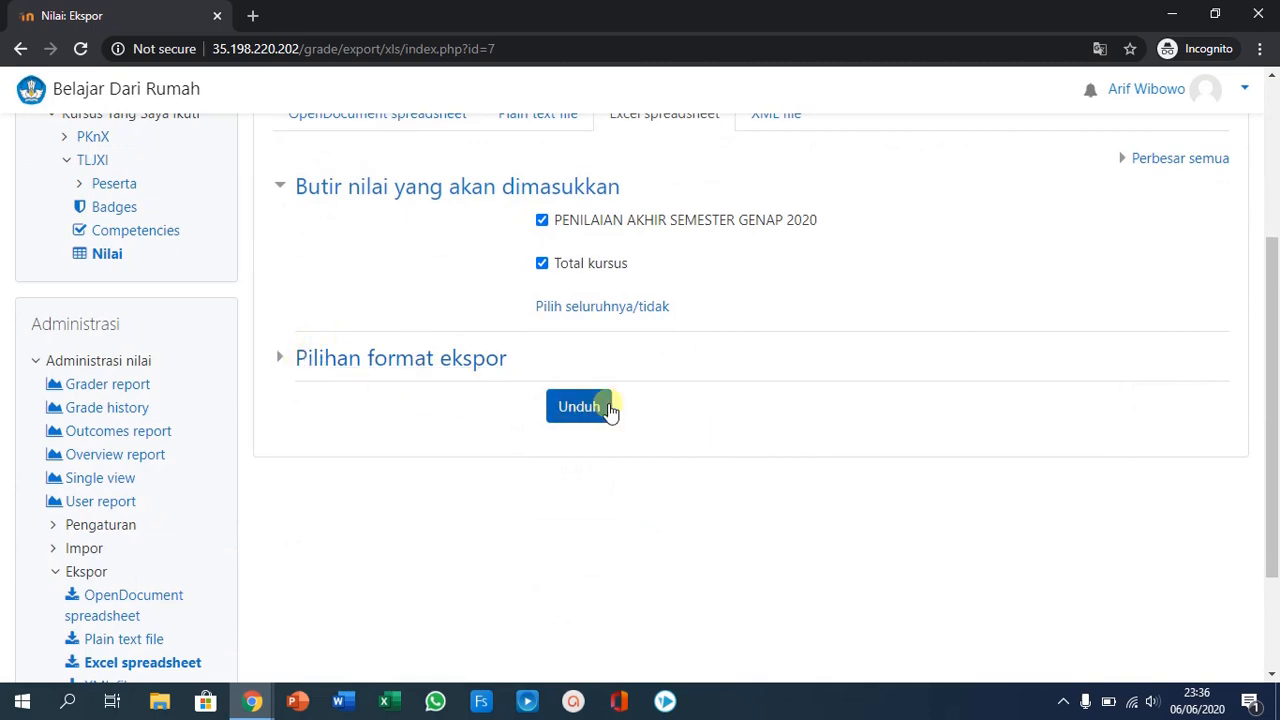
pyautogui.scroll(2, 691, 409)
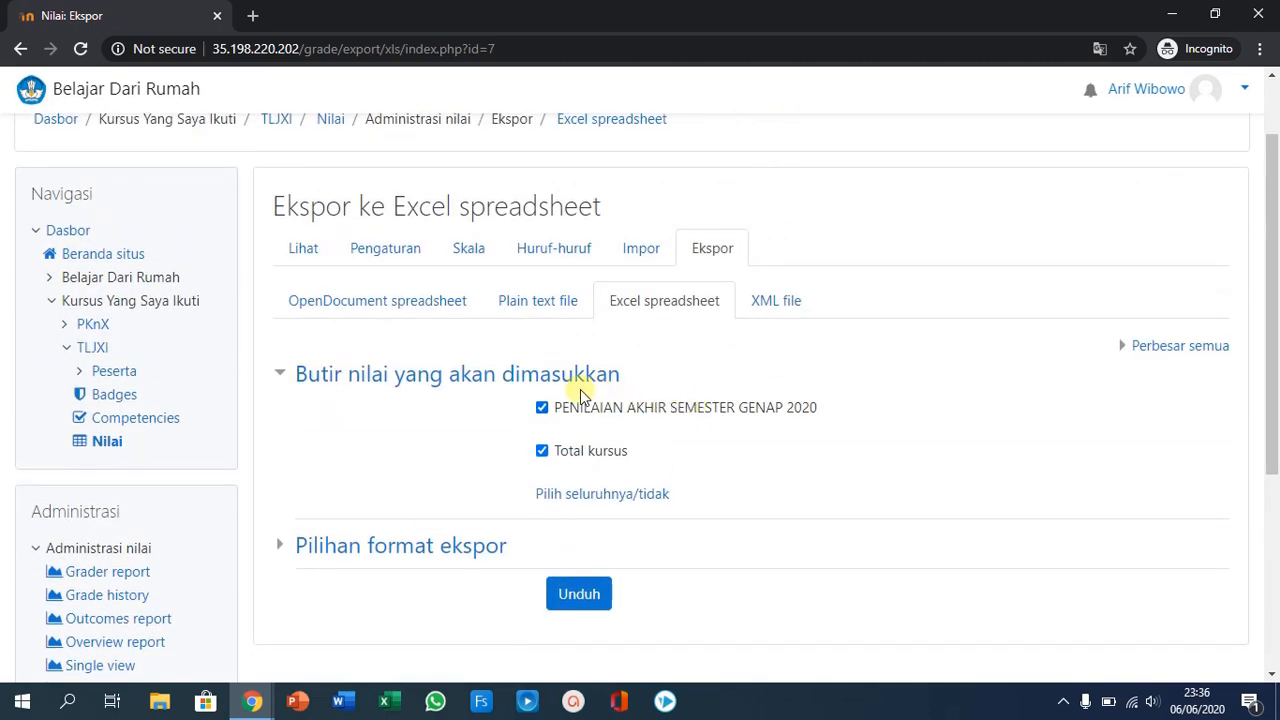
pyautogui.scroll(-1, 317, 436)
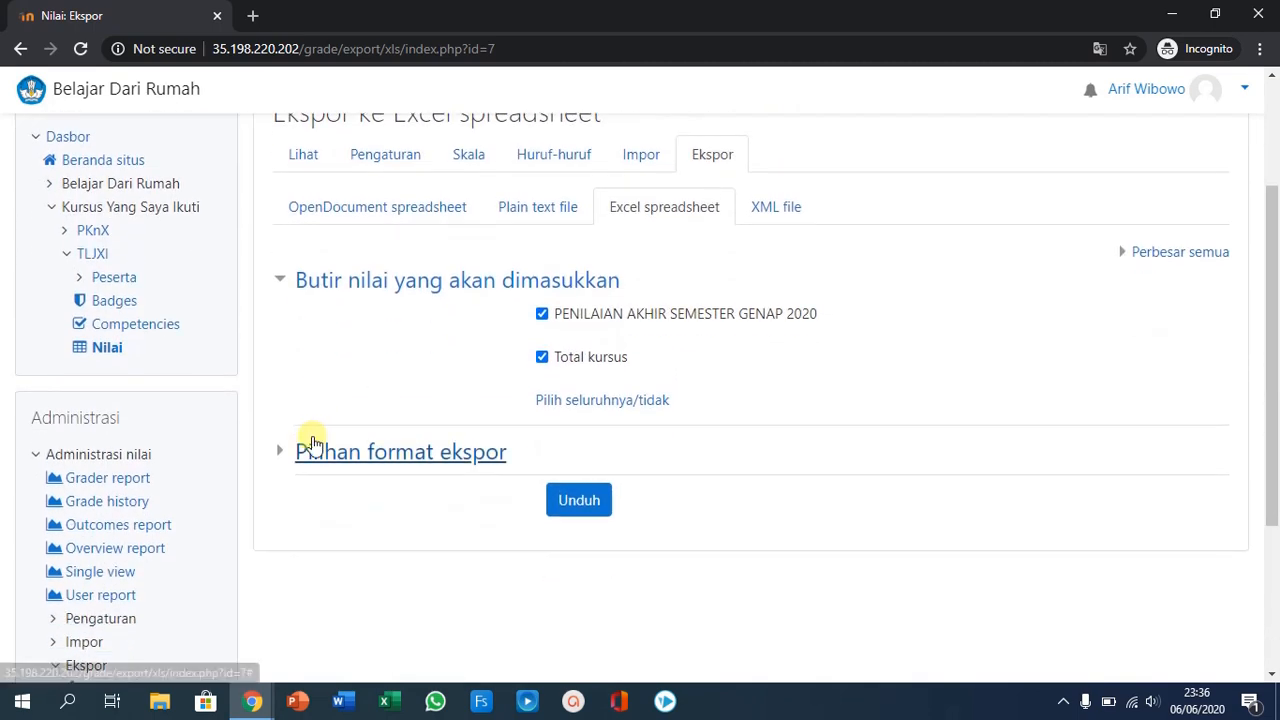
pyautogui.scroll(-3, 177, 486)
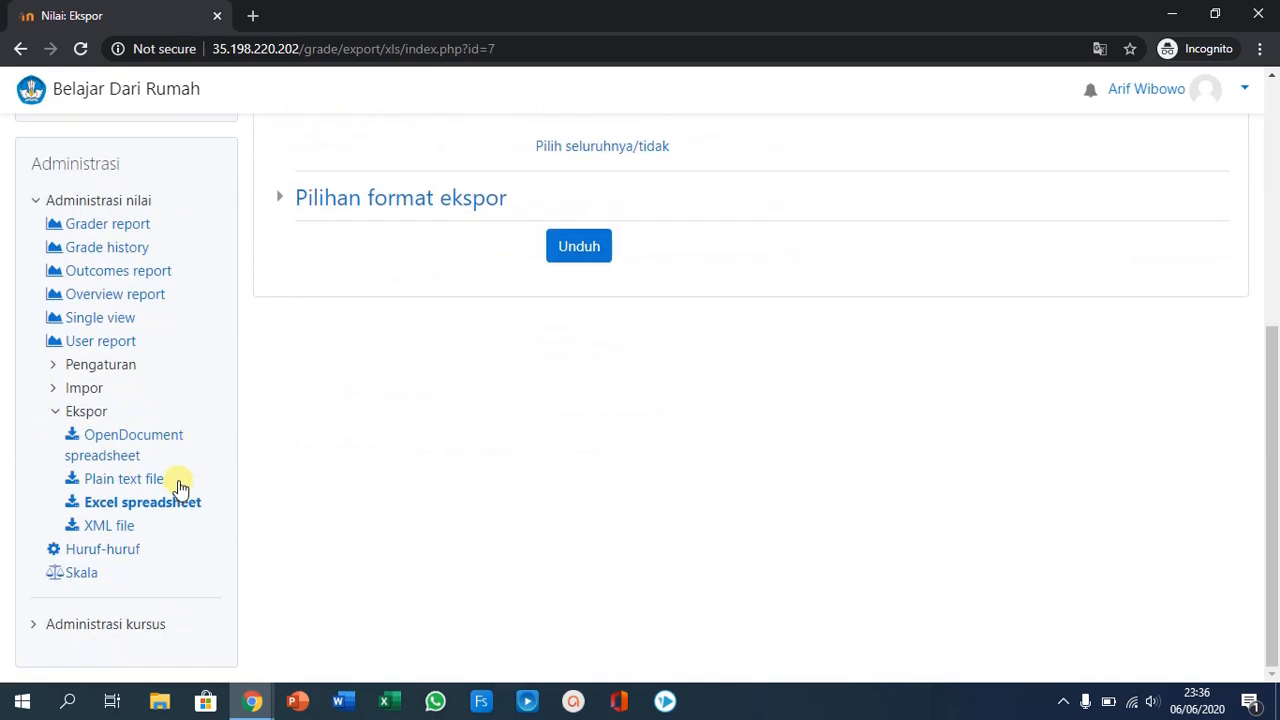
pyautogui.scroll(5, 180, 487)
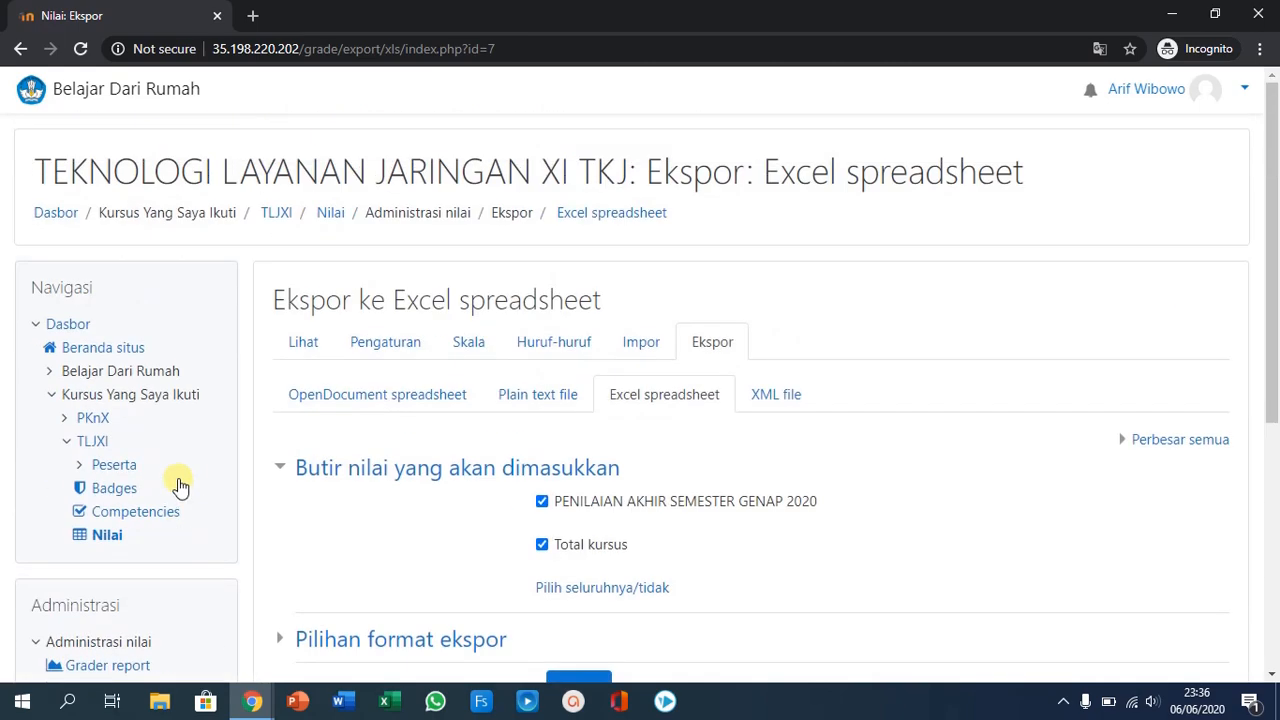
# - Return to the grader report, then open the gradebook setup and examine the quiz's weight and maximum grade
pyautogui.click(300, 342)
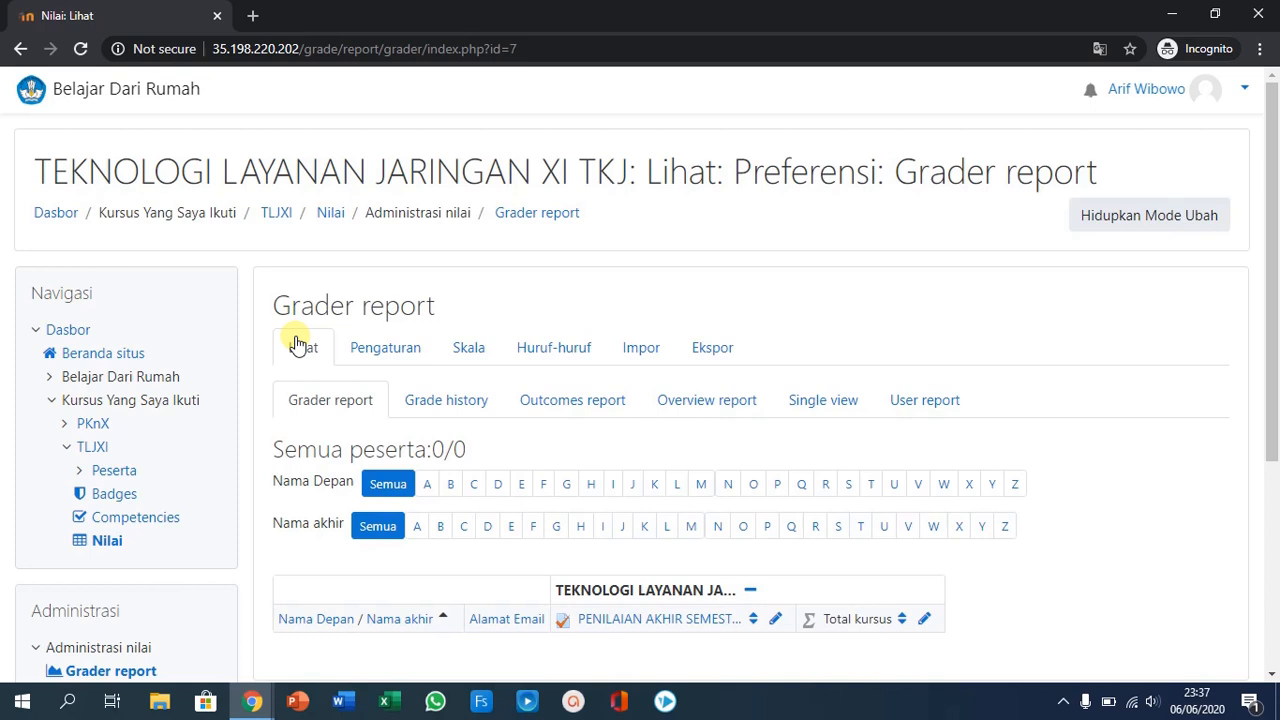
pyautogui.click(385, 352)
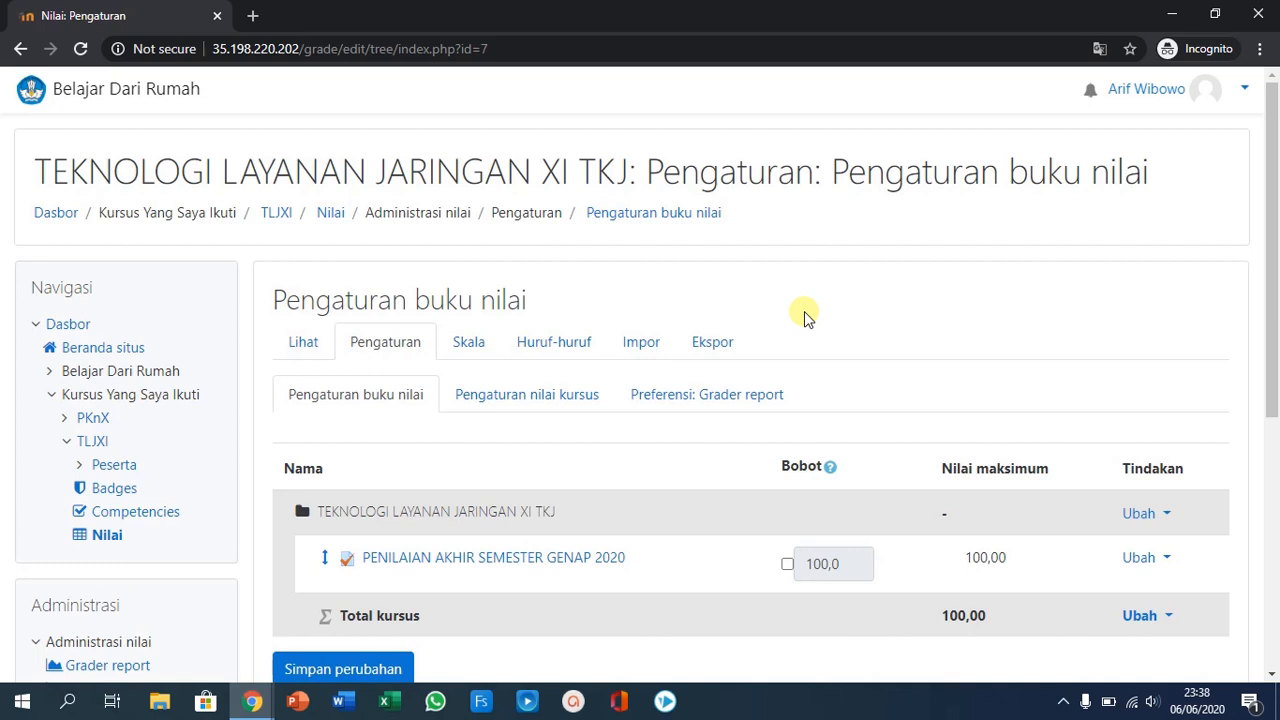
pyautogui.scroll(-3, 805, 311)
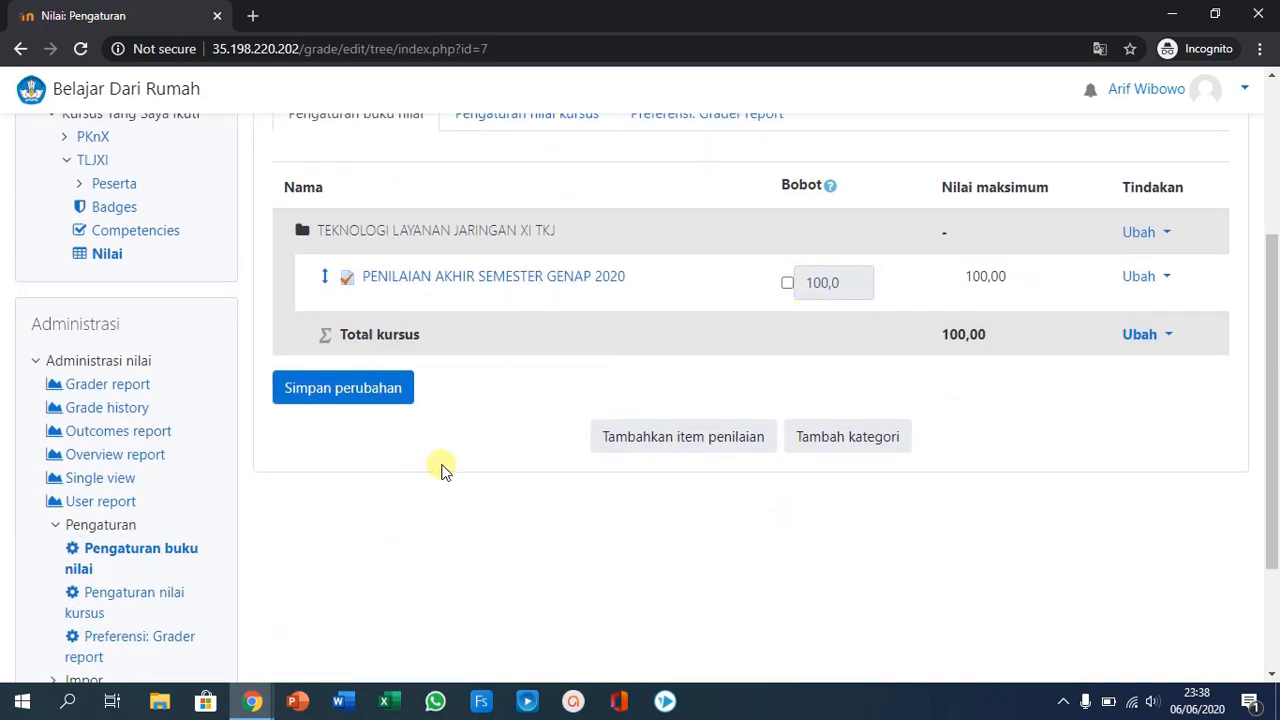
pyautogui.scroll(-1, 243, 551)
pyautogui.scroll(-1, 240, 557)
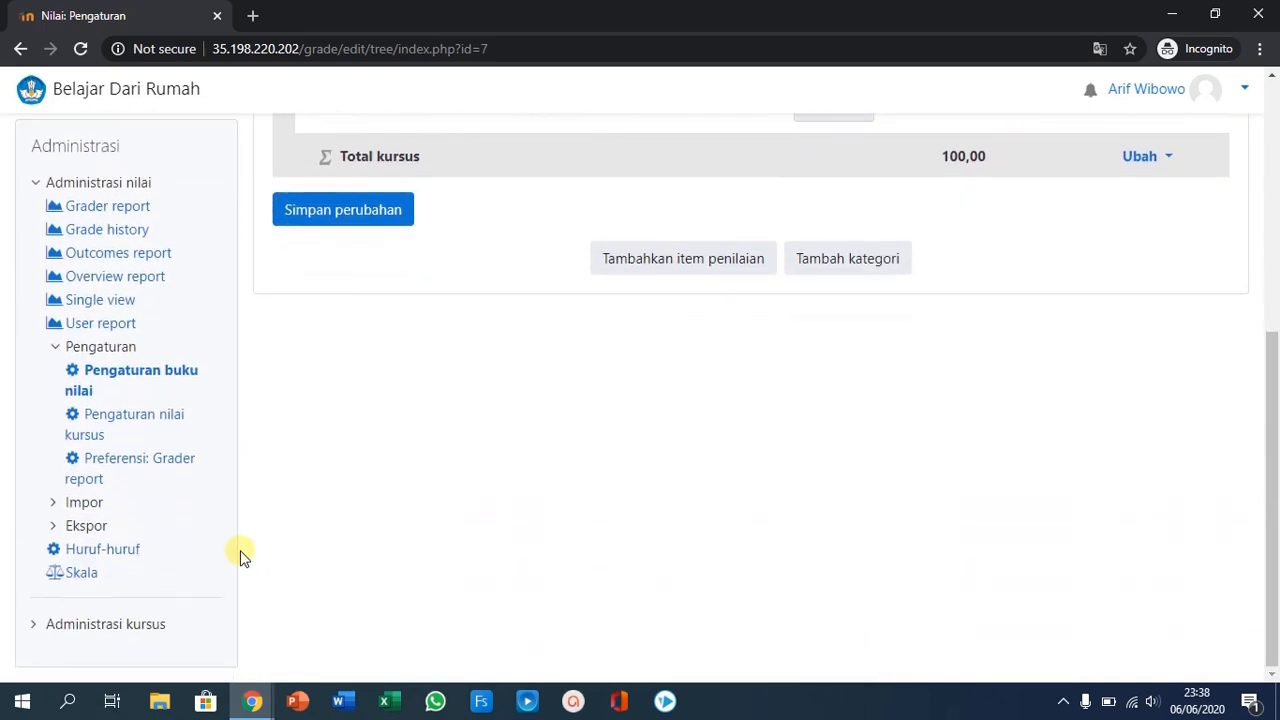
pyautogui.scroll(3, 217, 551)
pyautogui.scroll(2, 218, 549)
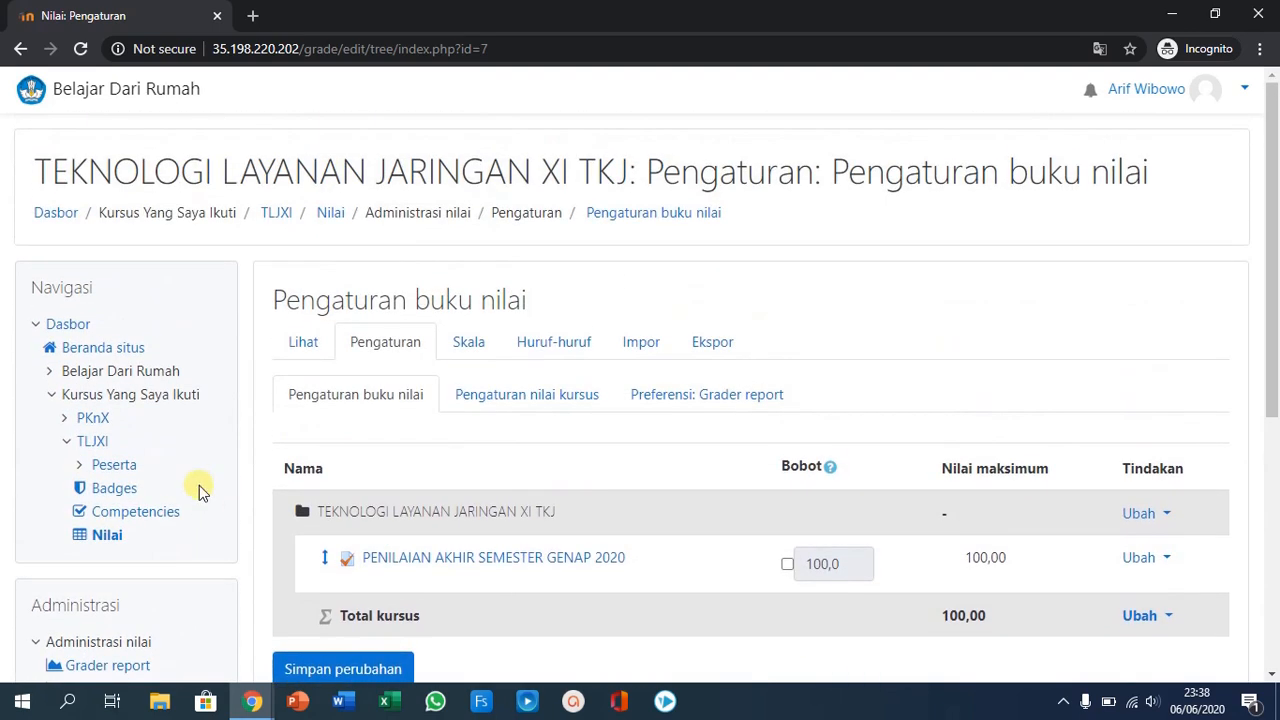